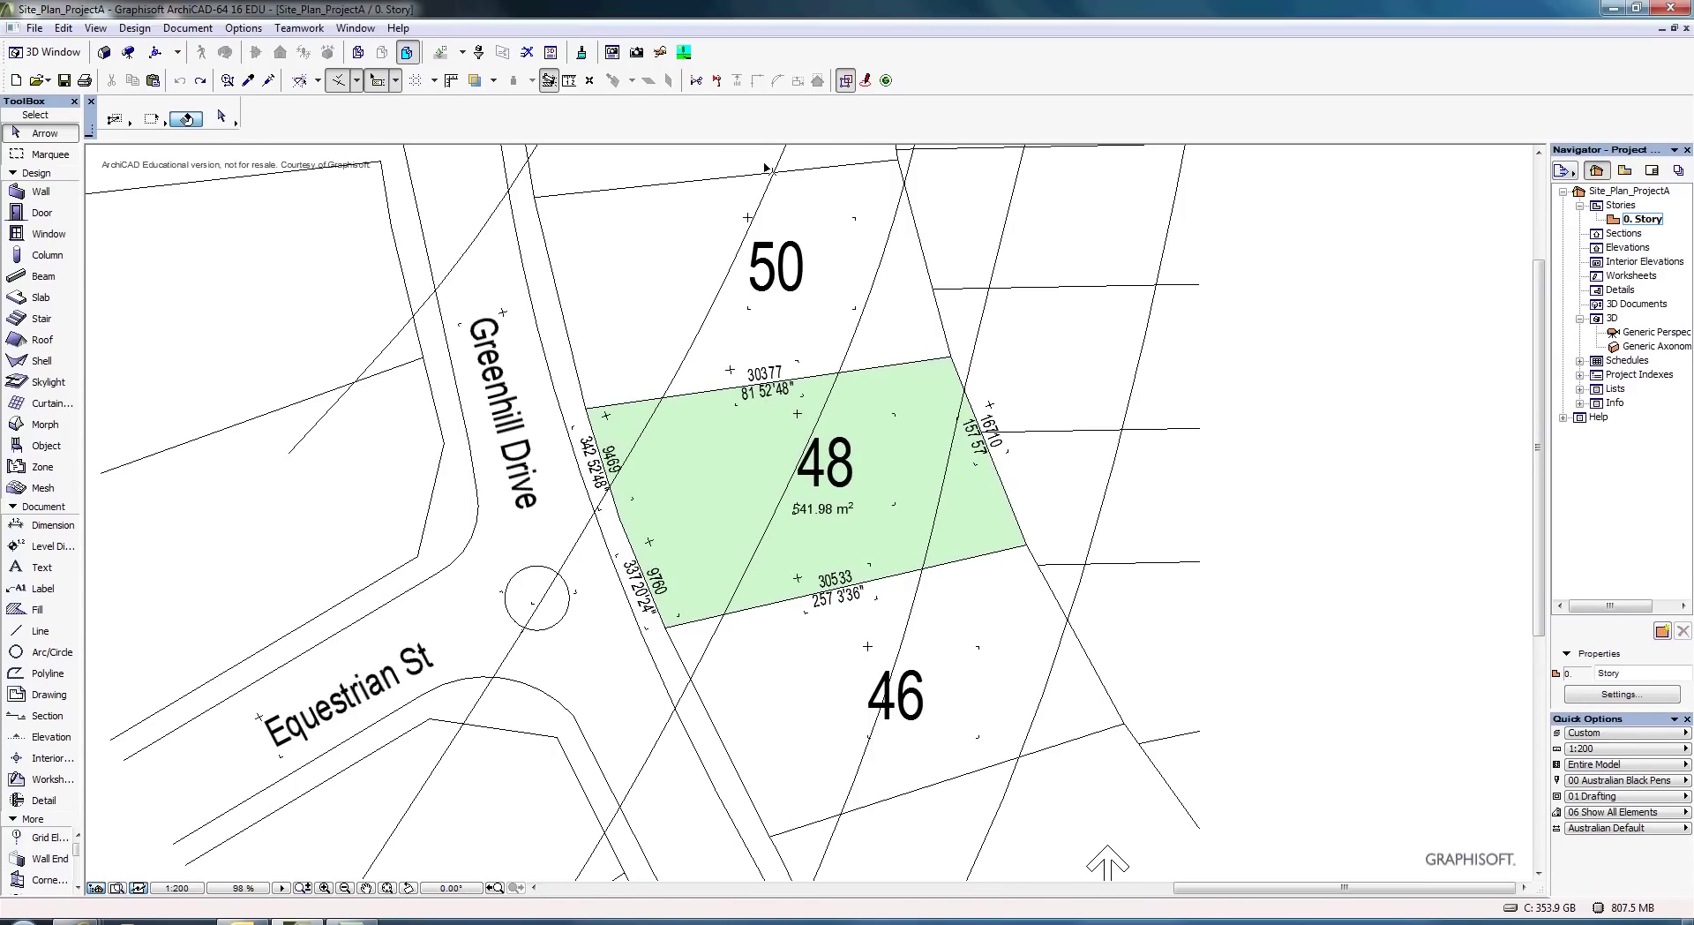
# Delete the green fill covering lot 48 on the site plan.
pyautogui.scroll(-1, 840, 785)
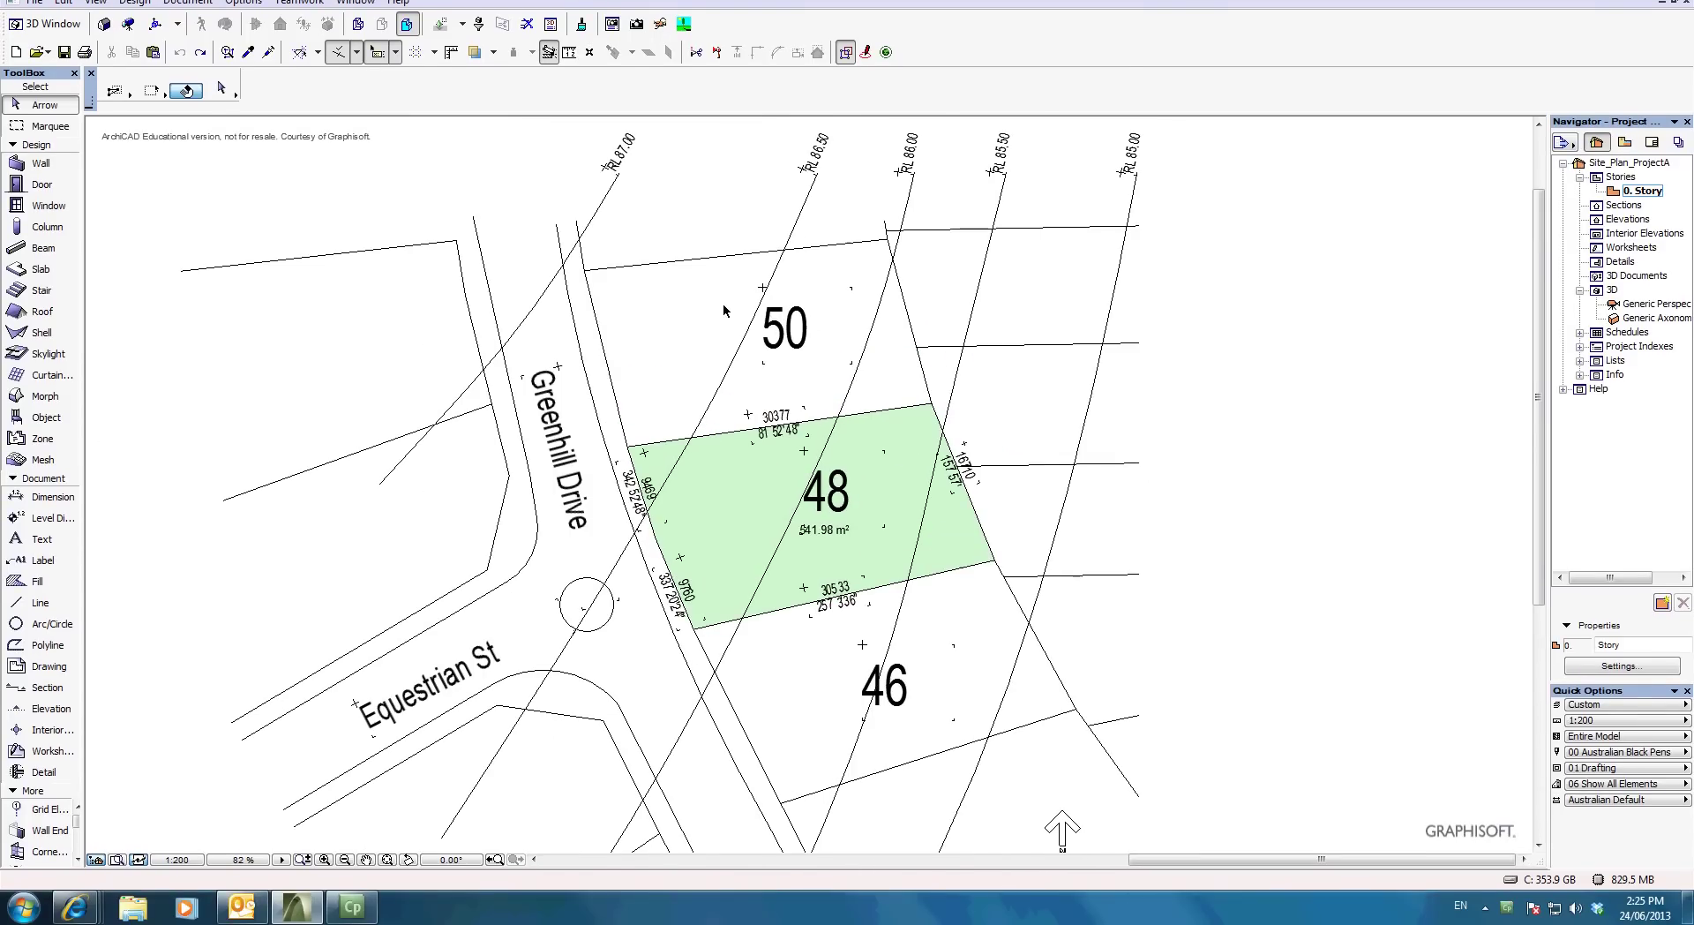
pyautogui.scroll(-2, 720, 304)
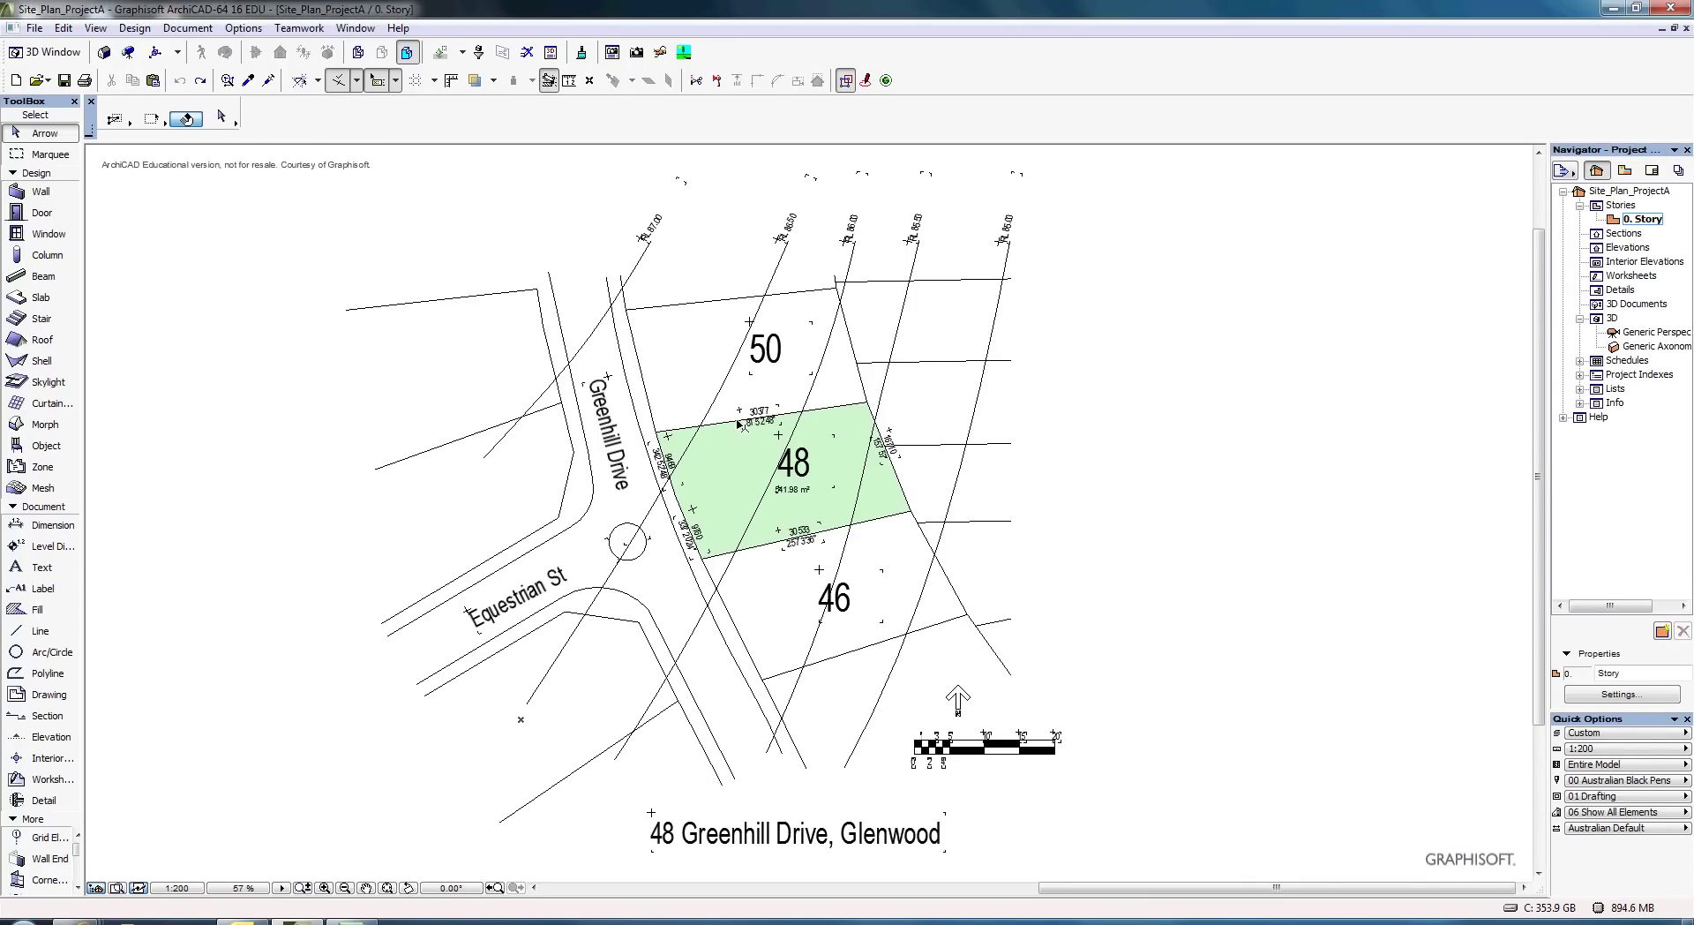
pyautogui.scroll(3, 713, 399)
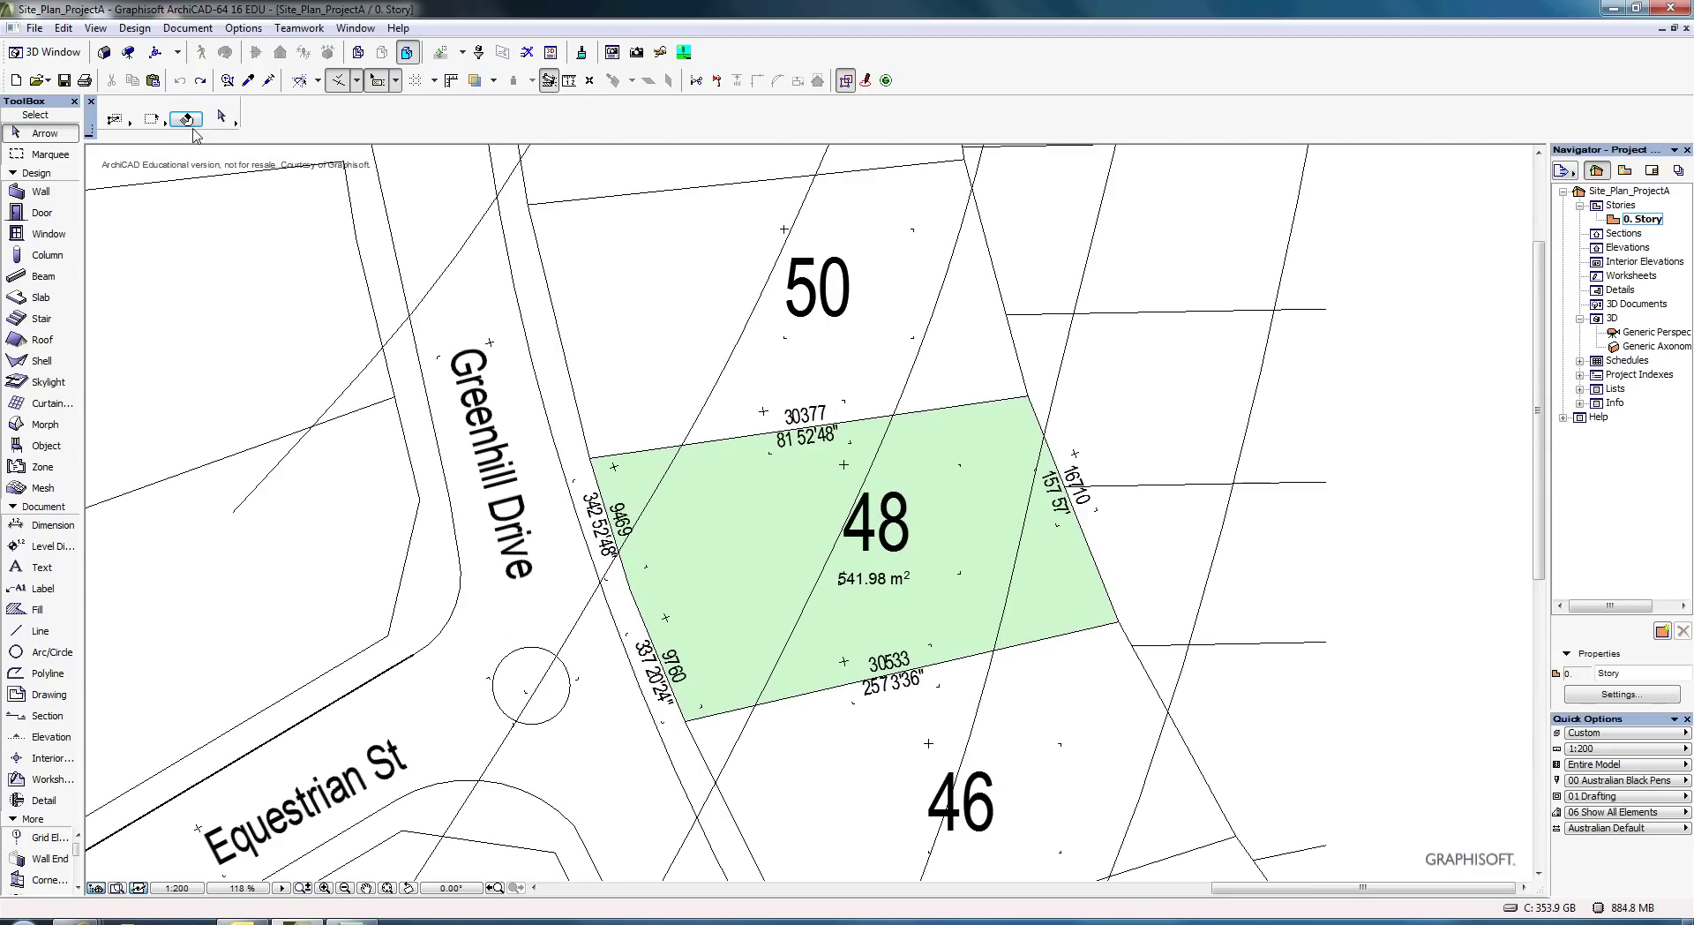
pyautogui.click(792, 514)
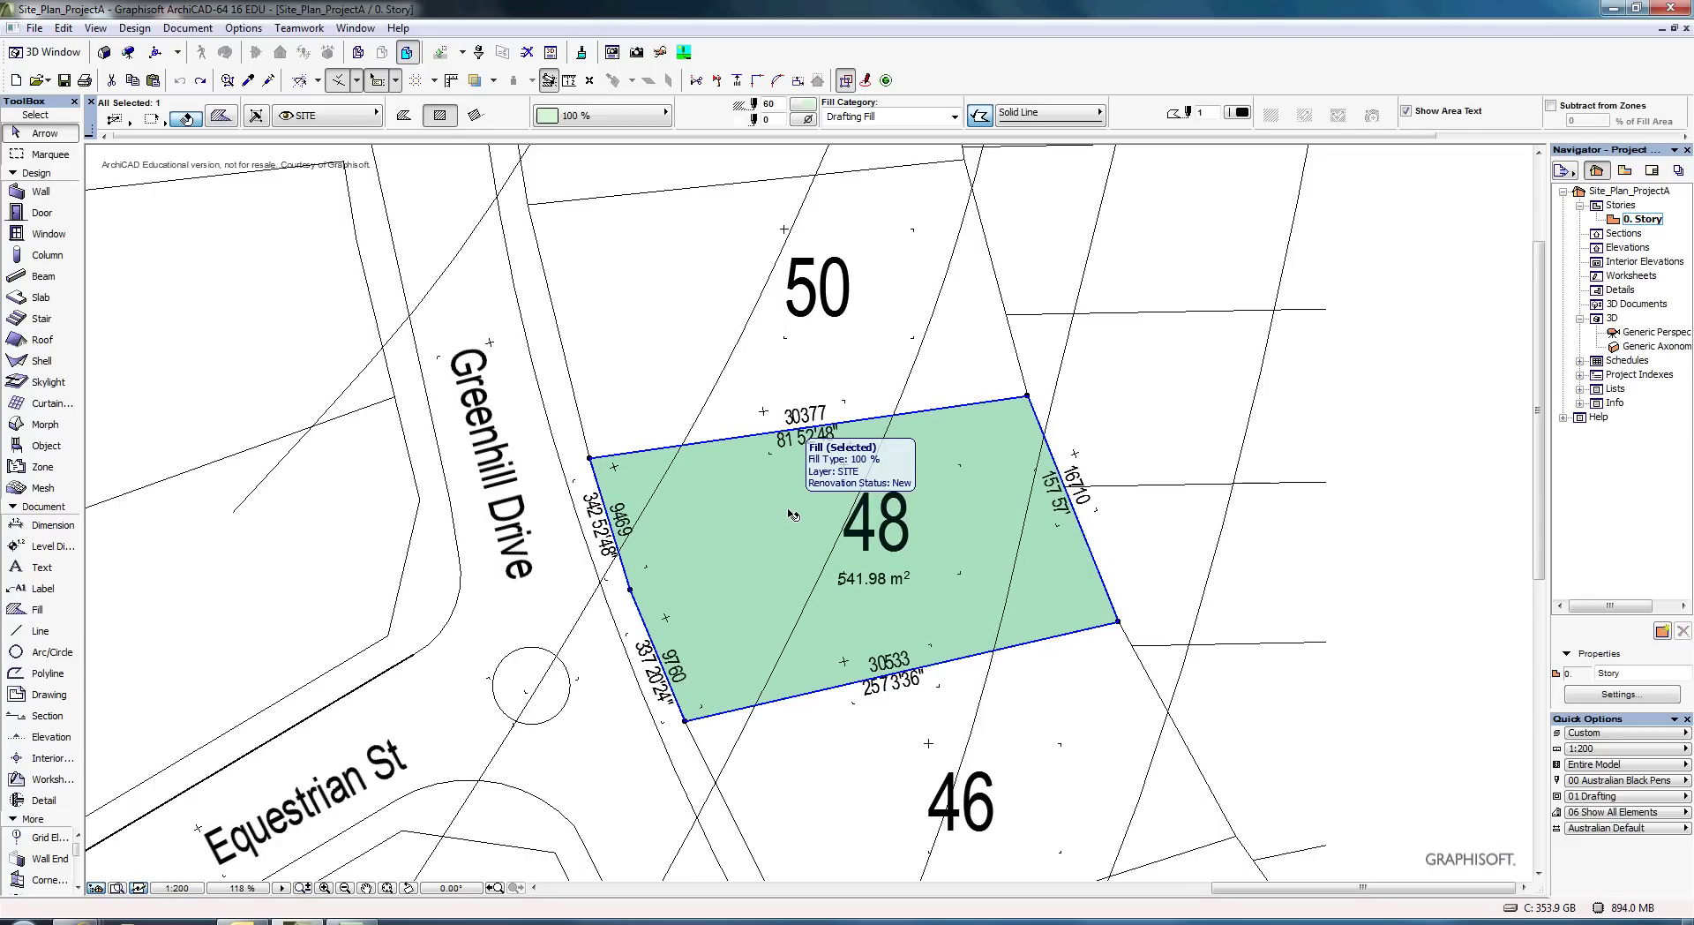
pyautogui.press('Delete')
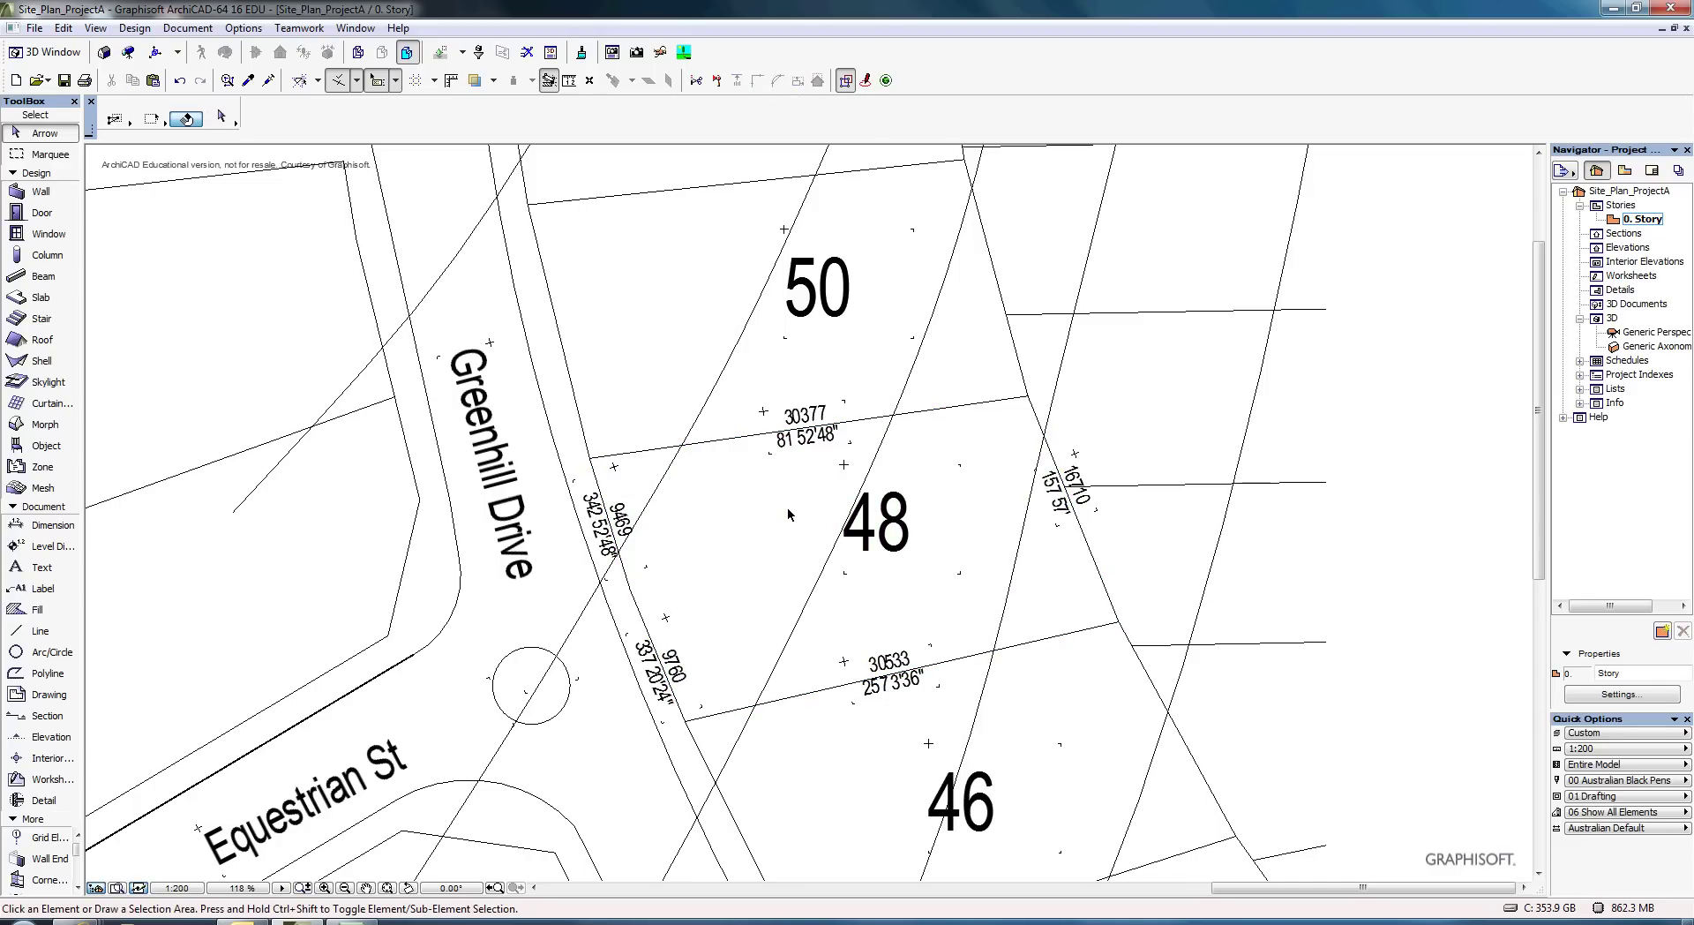
# Set lot 48's boundary polyline to the Double Dashed line type with pen 5 (0.50 mm).
pyautogui.click(721, 441)
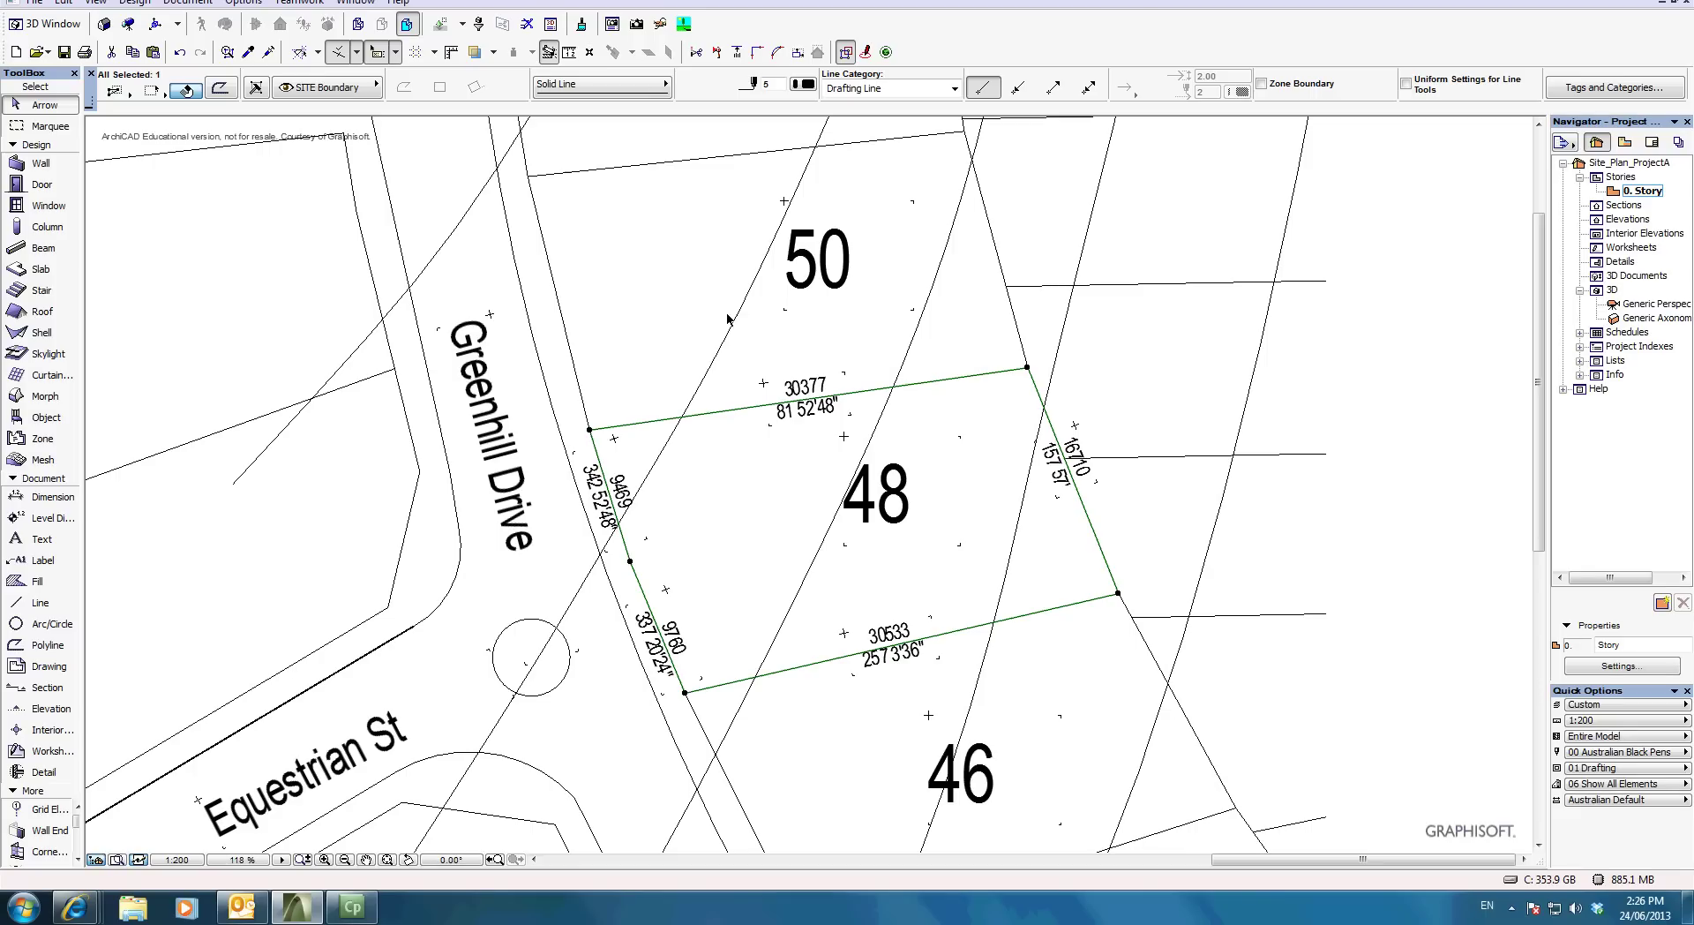
pyautogui.click(627, 92)
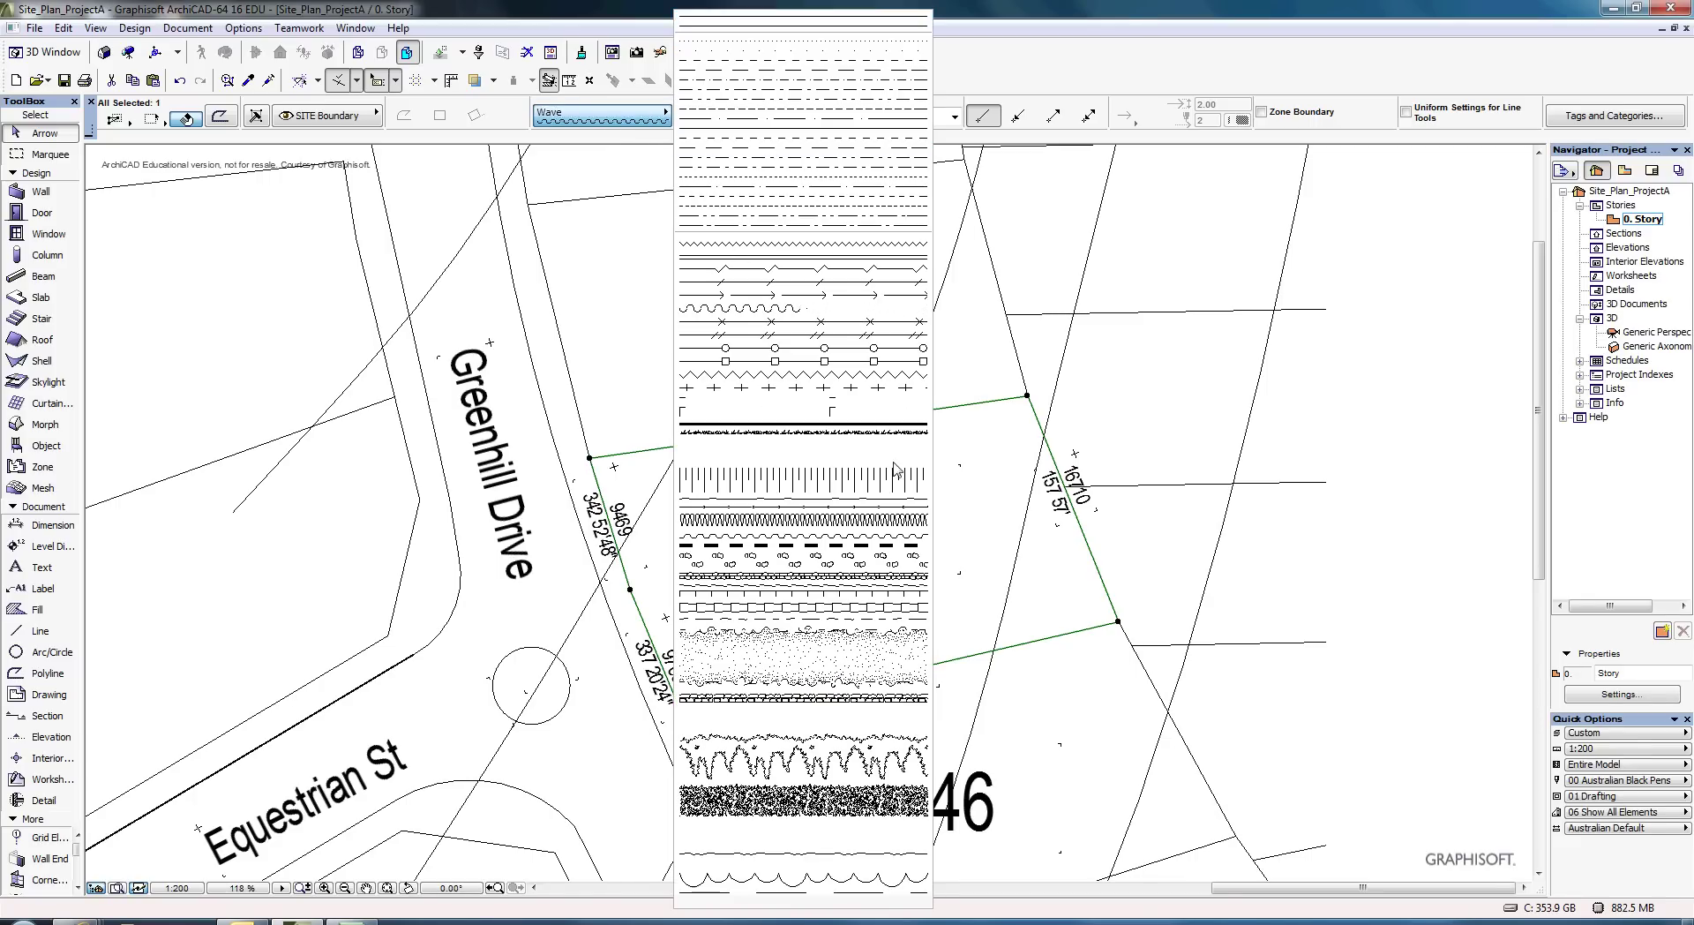
pyautogui.click(967, 416)
pyautogui.click(968, 412)
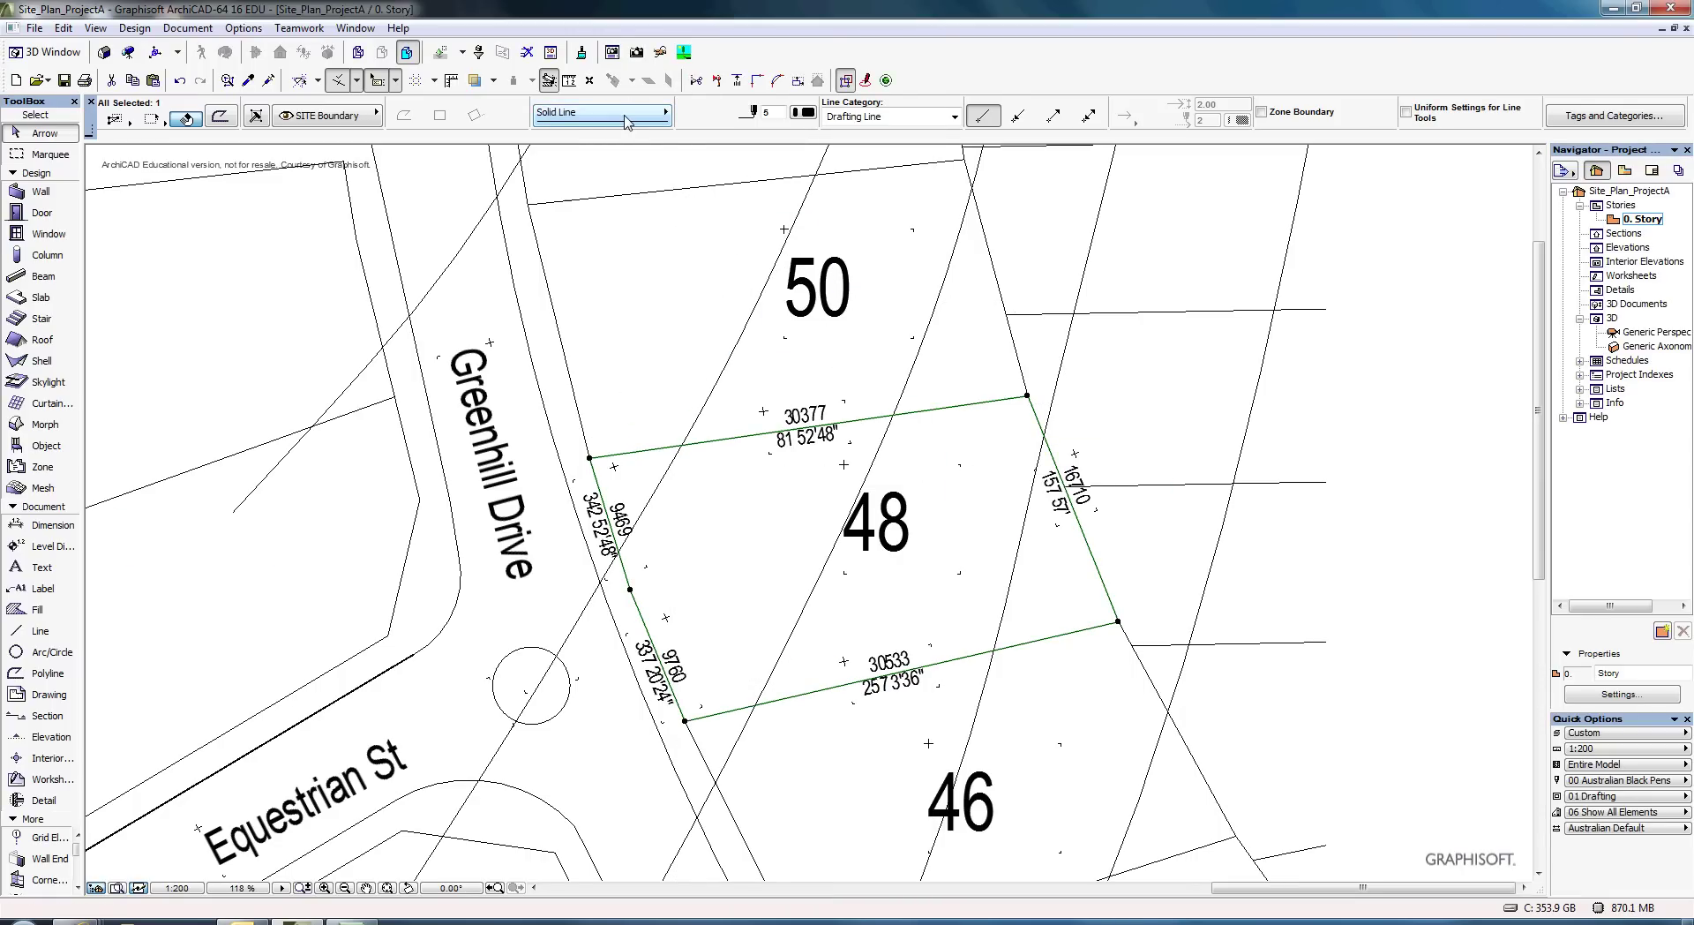
pyautogui.click(627, 122)
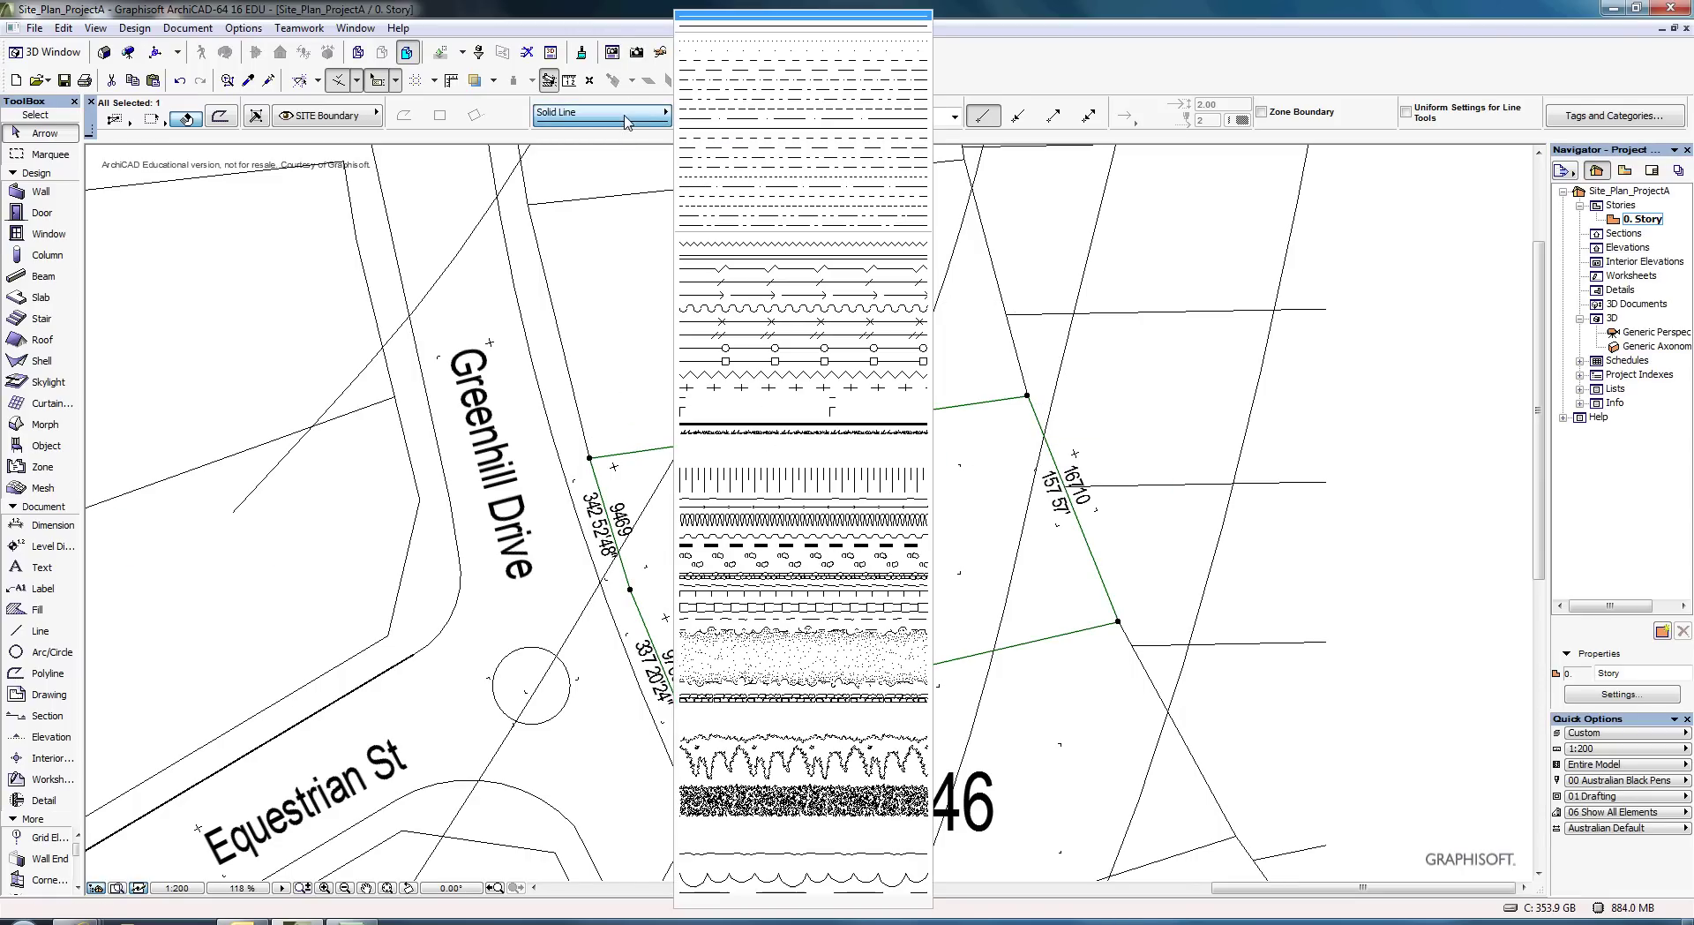
pyautogui.click(706, 89)
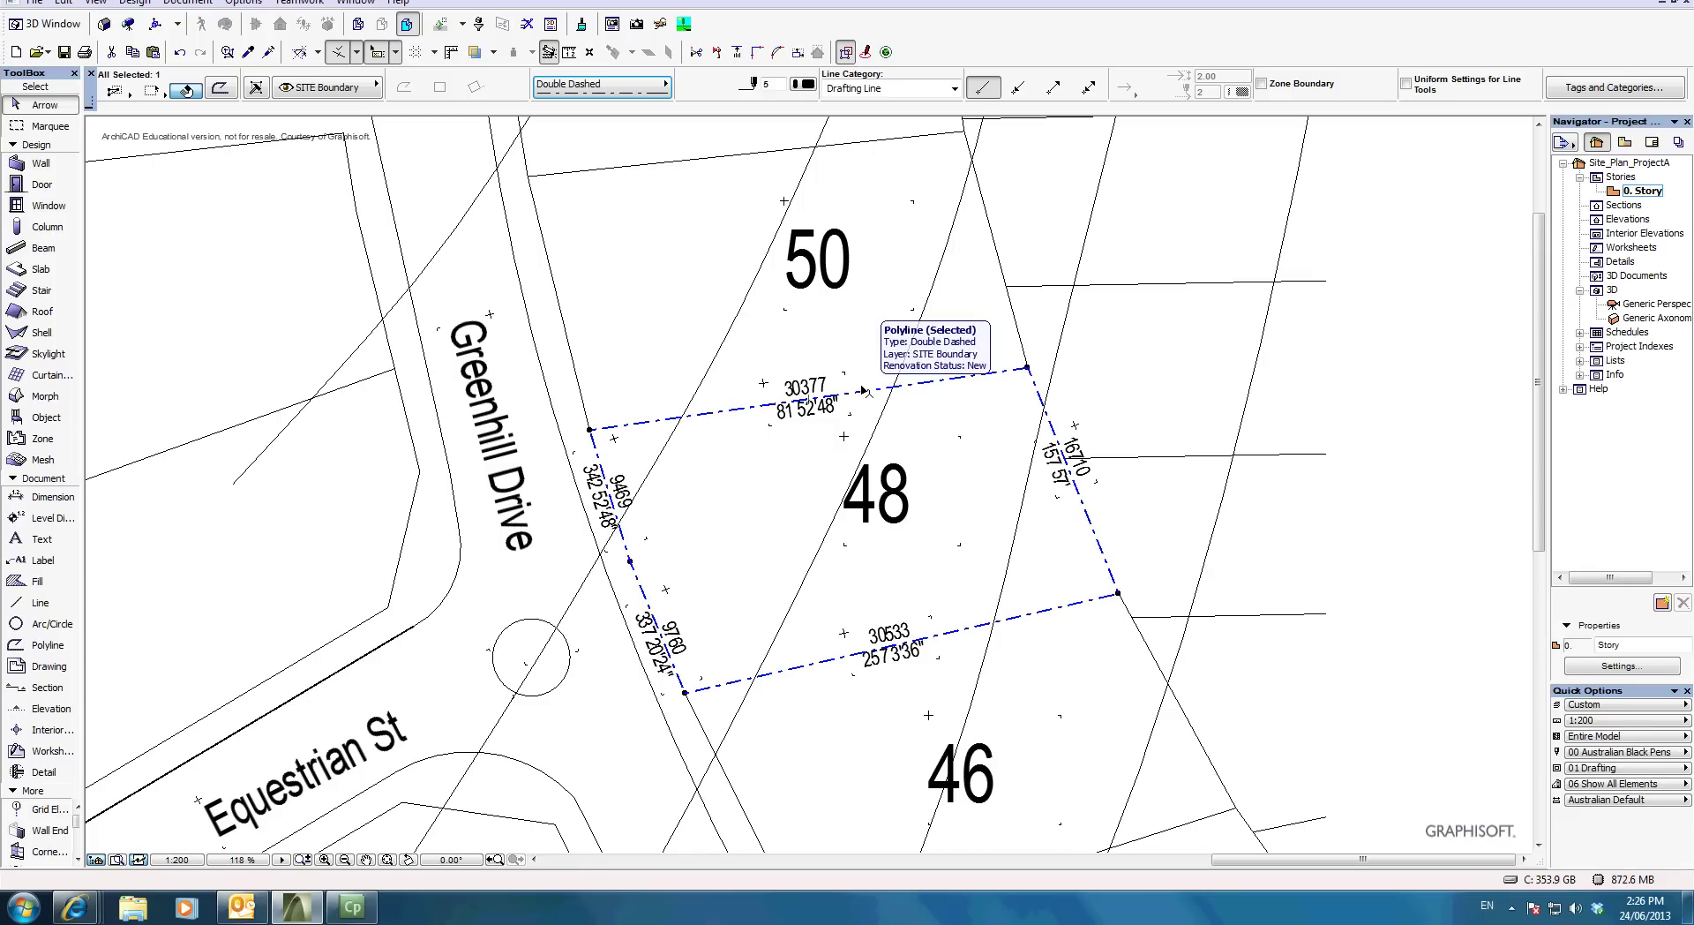
pyautogui.click(804, 84)
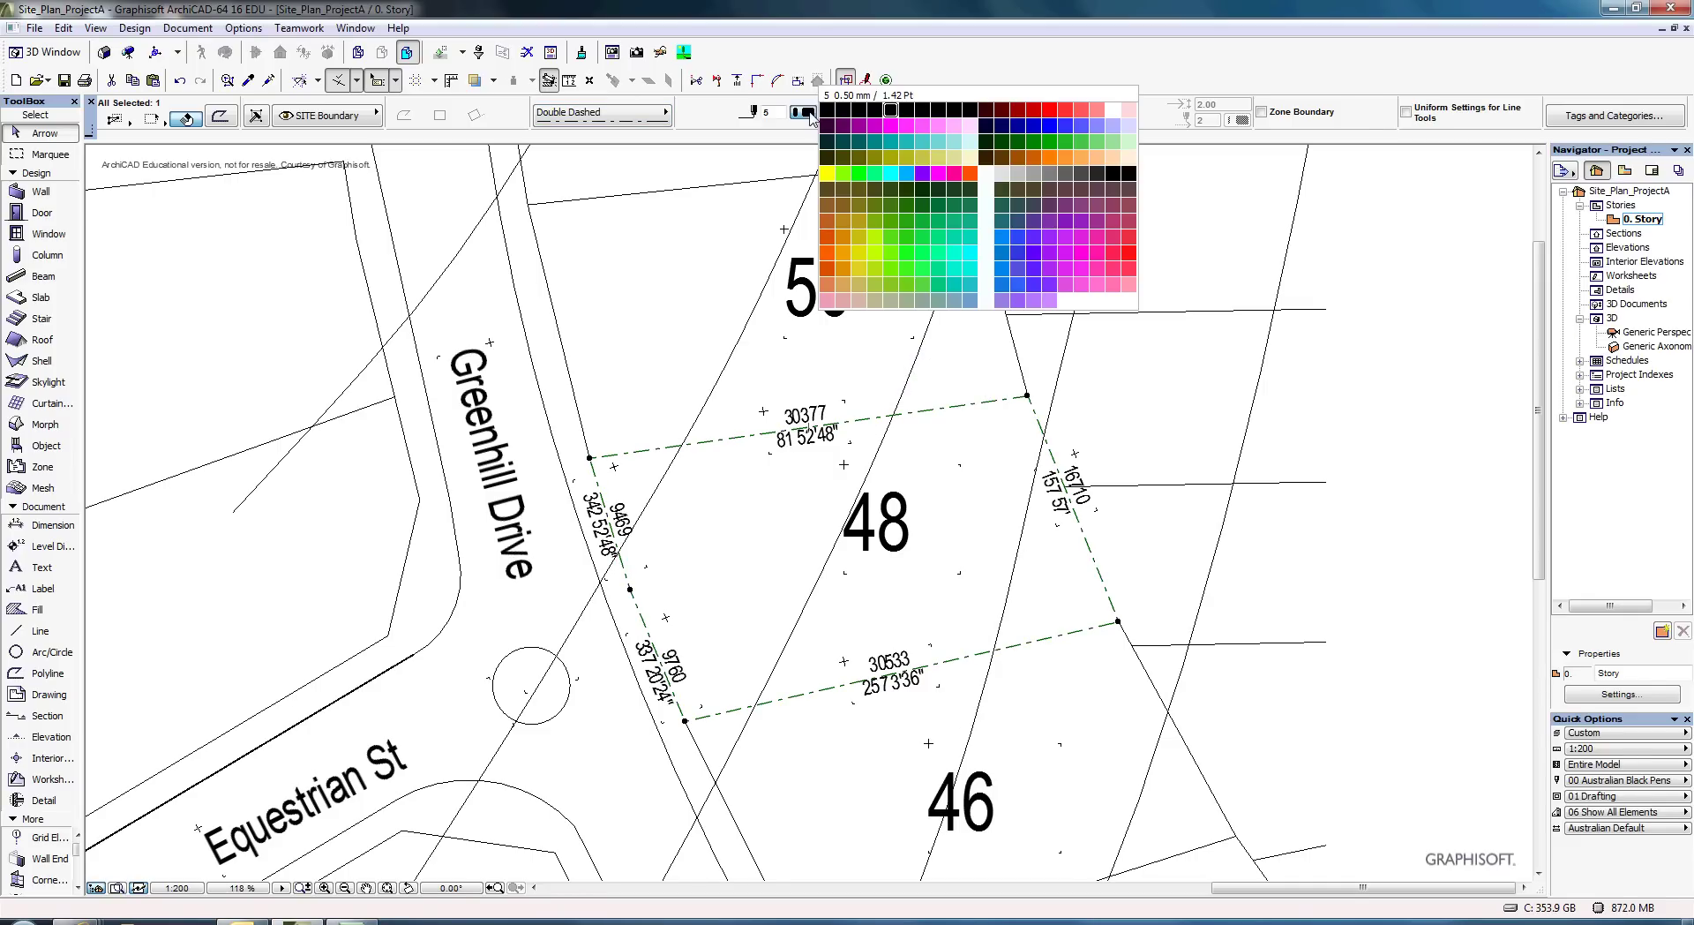
pyautogui.click(886, 111)
pyautogui.press('Escape')
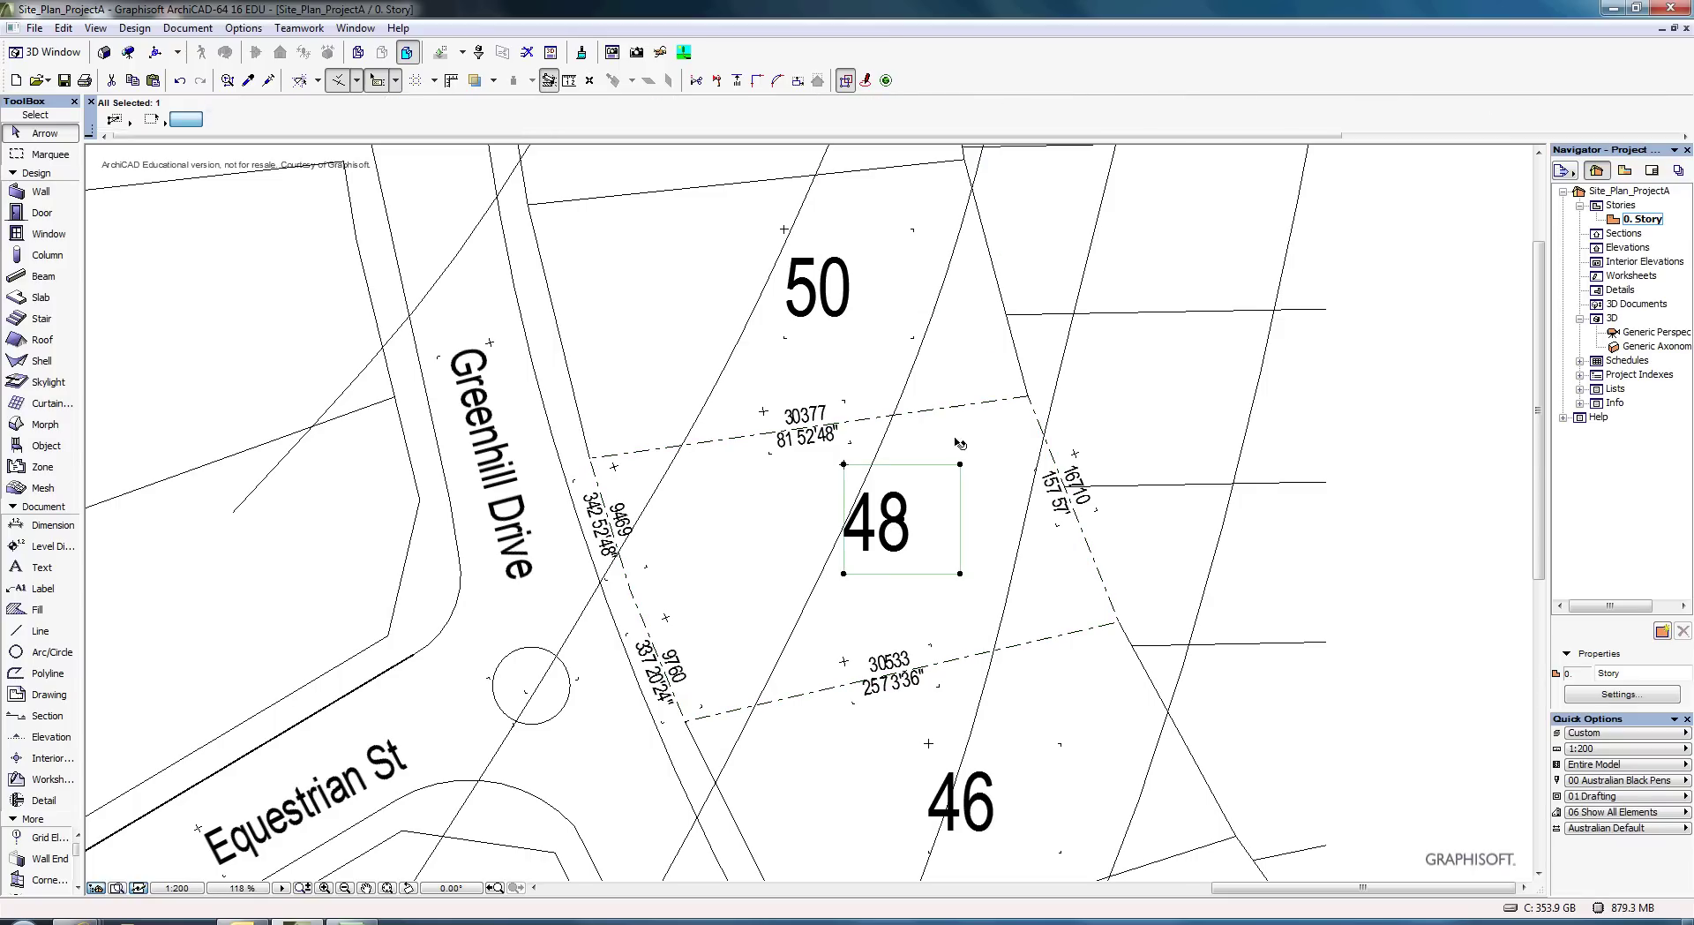
# Turn True Line Weight off and back on to compare the thickness of lot 48's boundary line.
pyautogui.scroll(4, 955, 427)
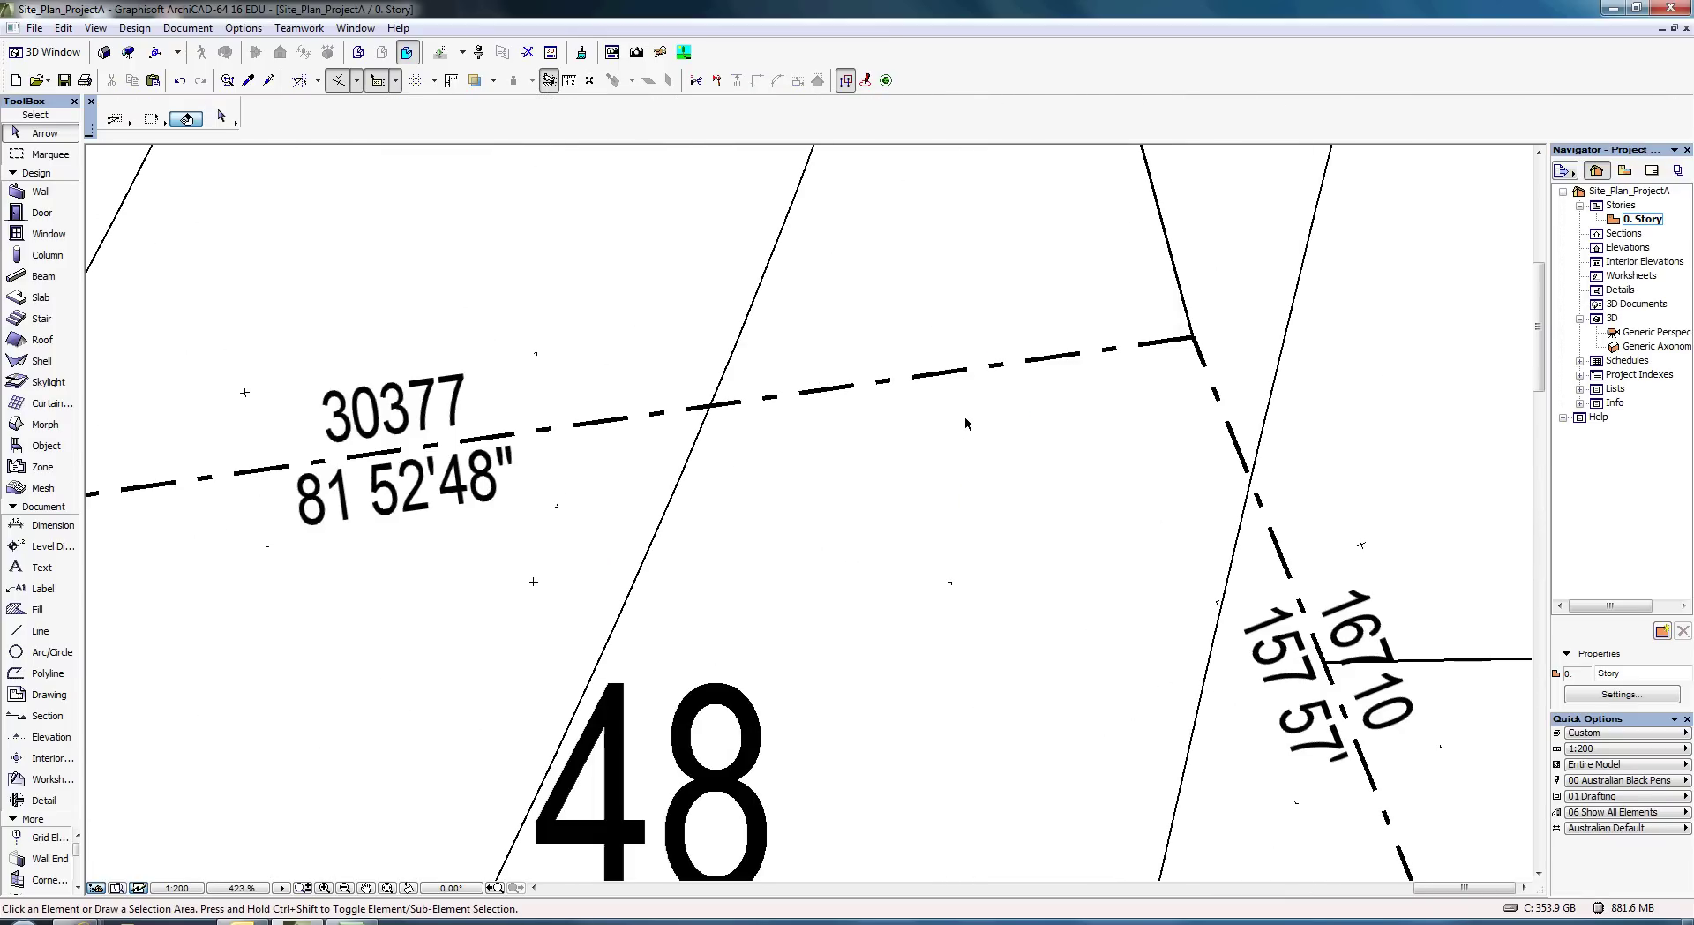
pyautogui.rightClick(967, 425)
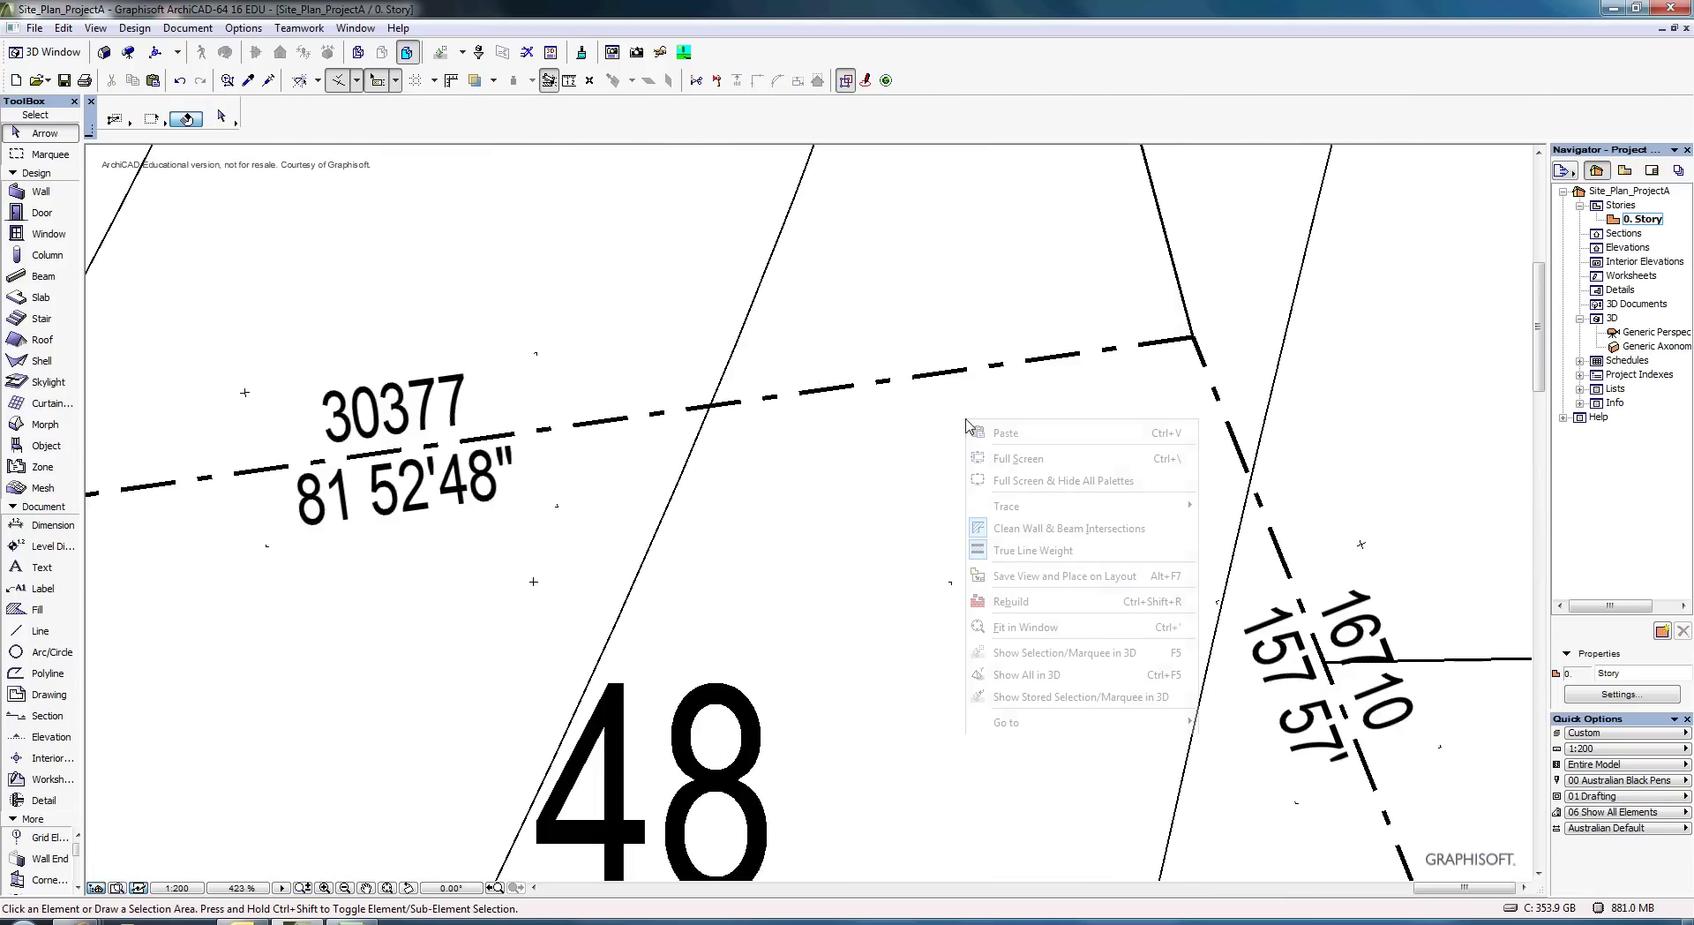
pyautogui.click(999, 548)
pyautogui.rightClick(942, 490)
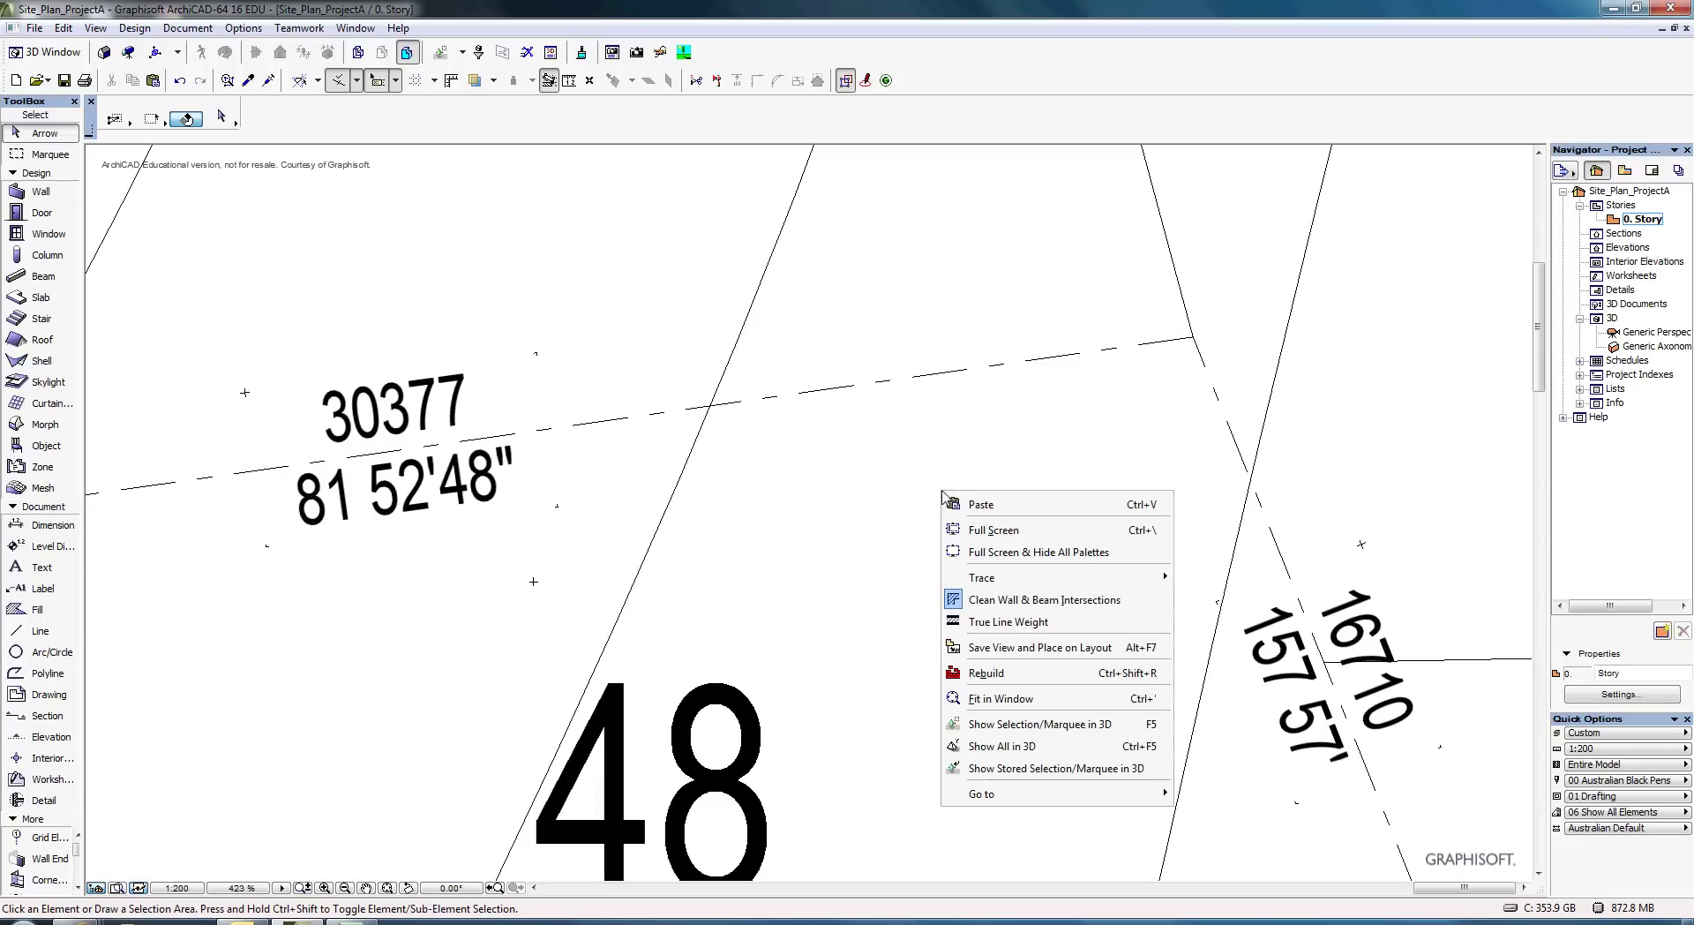
pyautogui.click(1006, 624)
pyautogui.scroll(3, 1211, 317)
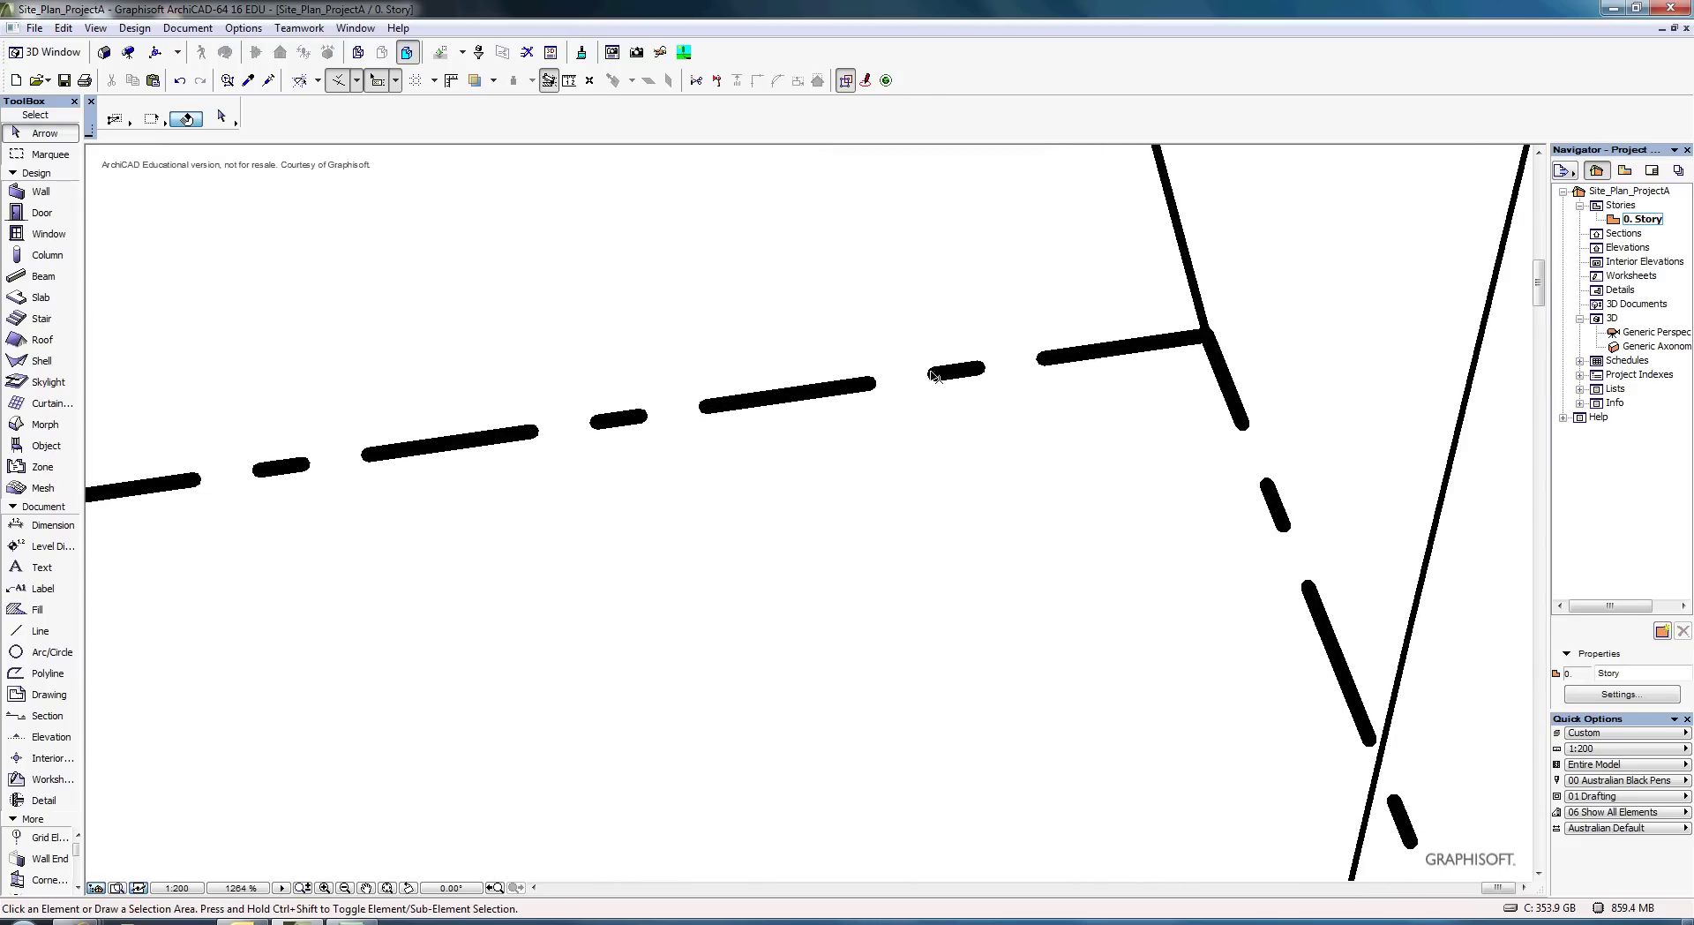
pyautogui.click(830, 390)
pyautogui.press('Escape')
pyautogui.scroll(-10, 931, 359)
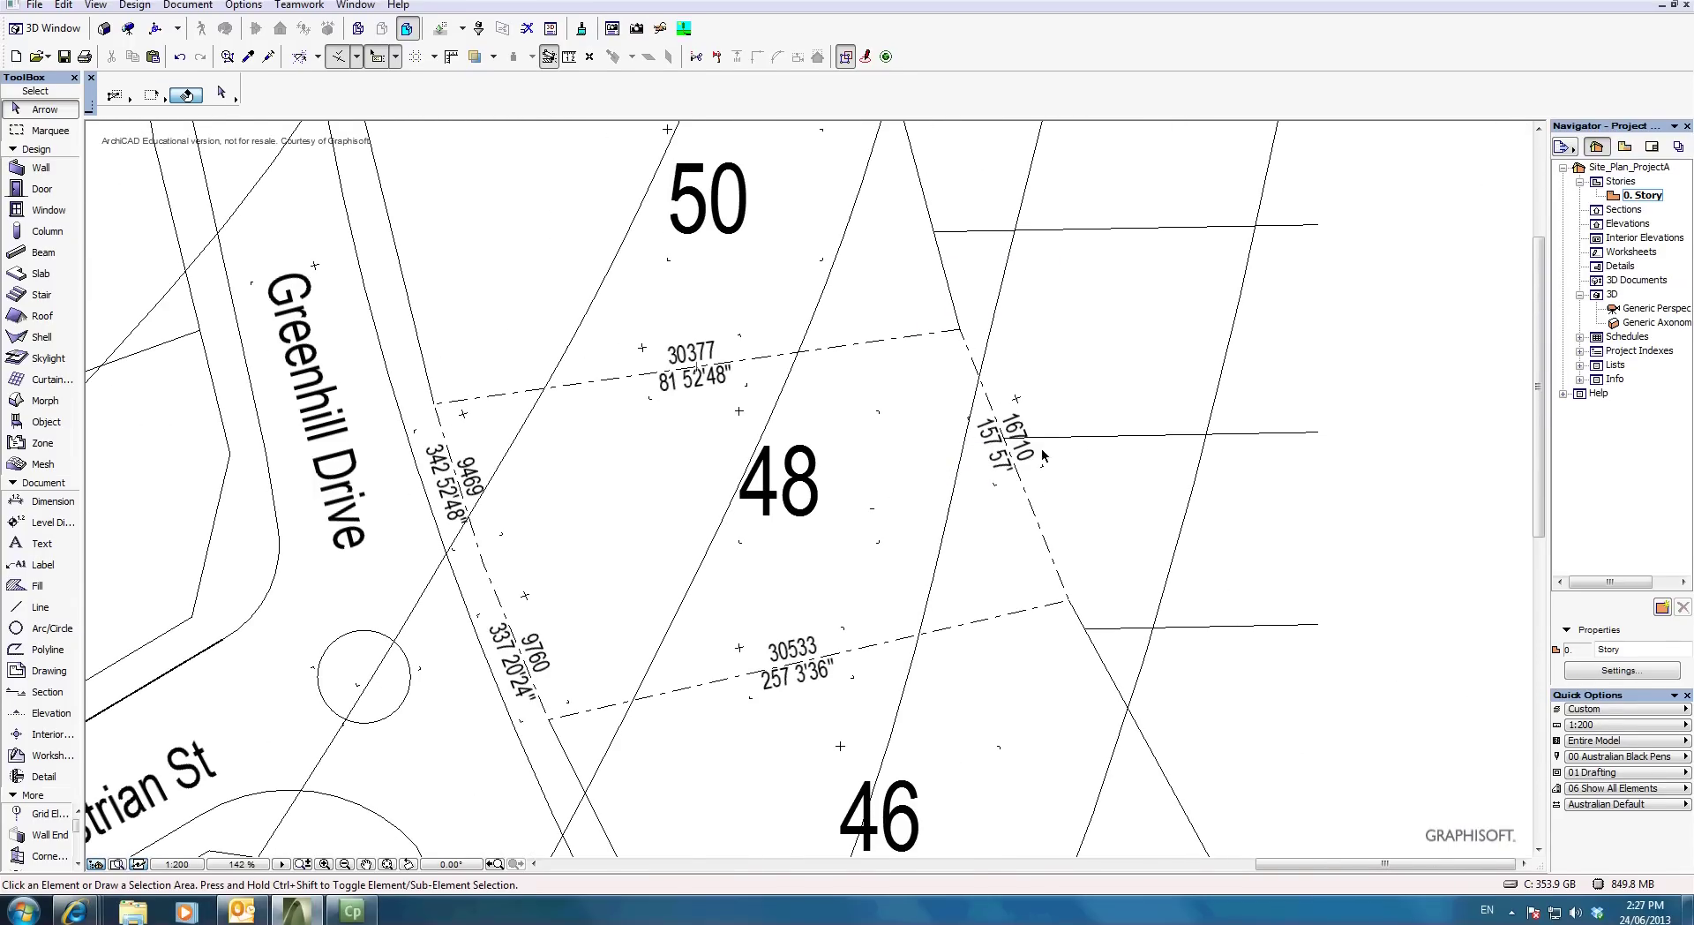
# Split the five contour lines along a slanted line crossing lot 50 and delete their upper portions.
pyautogui.scroll(-2, 895, 556)
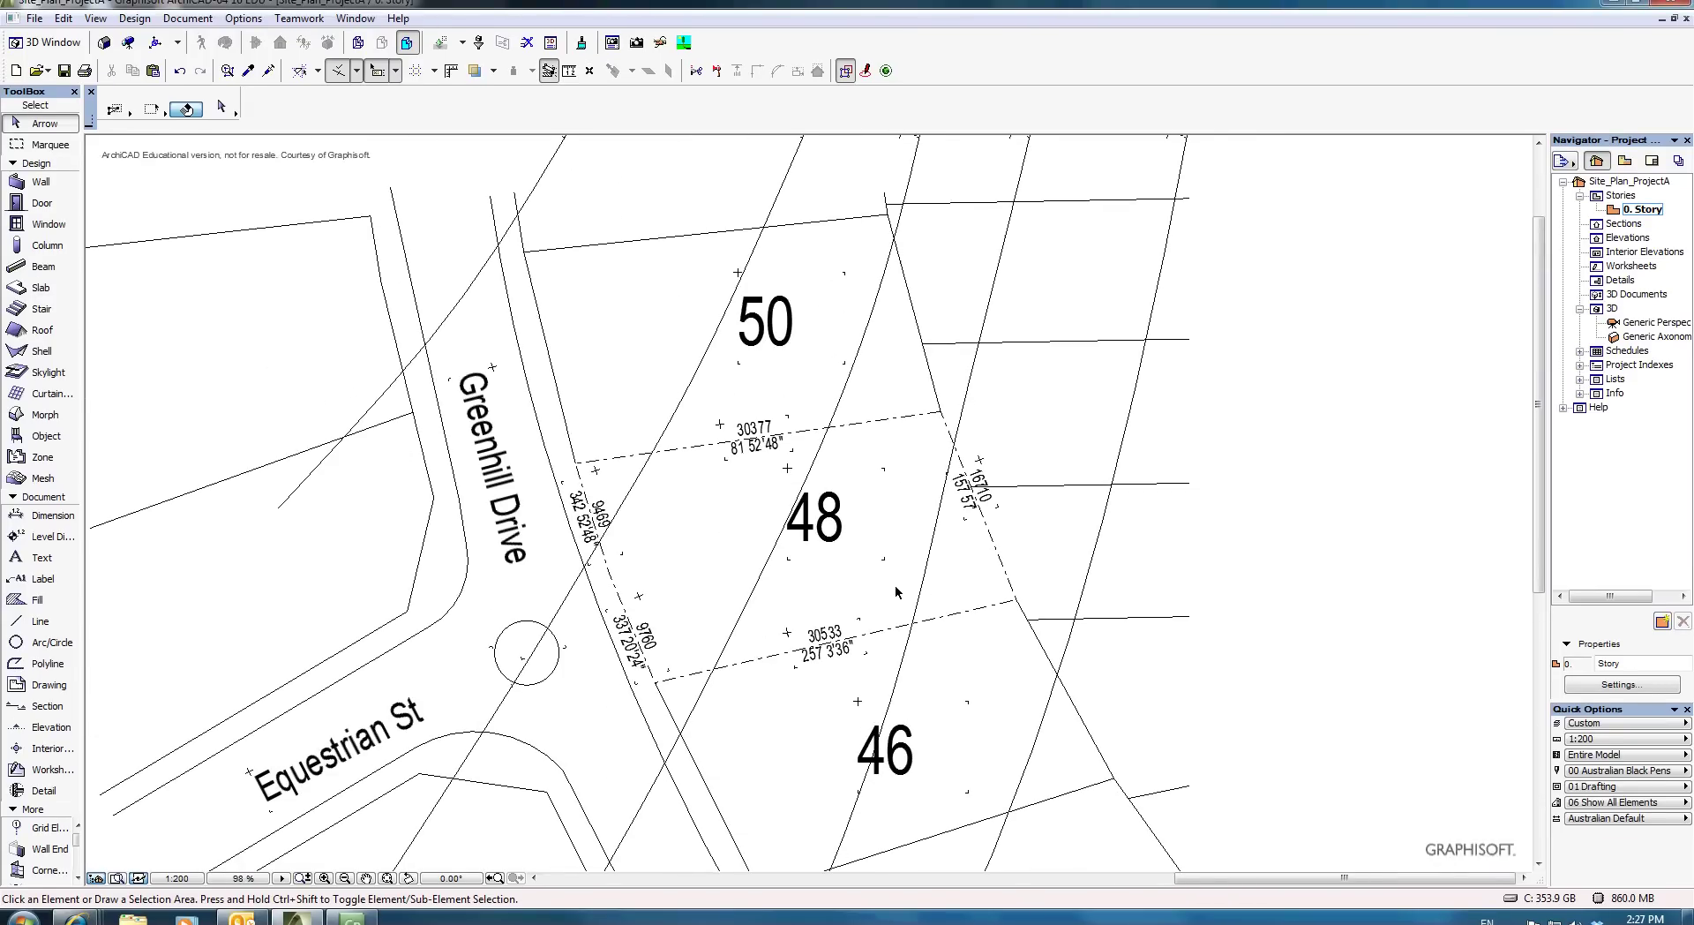
pyautogui.scroll(-1, 896, 591)
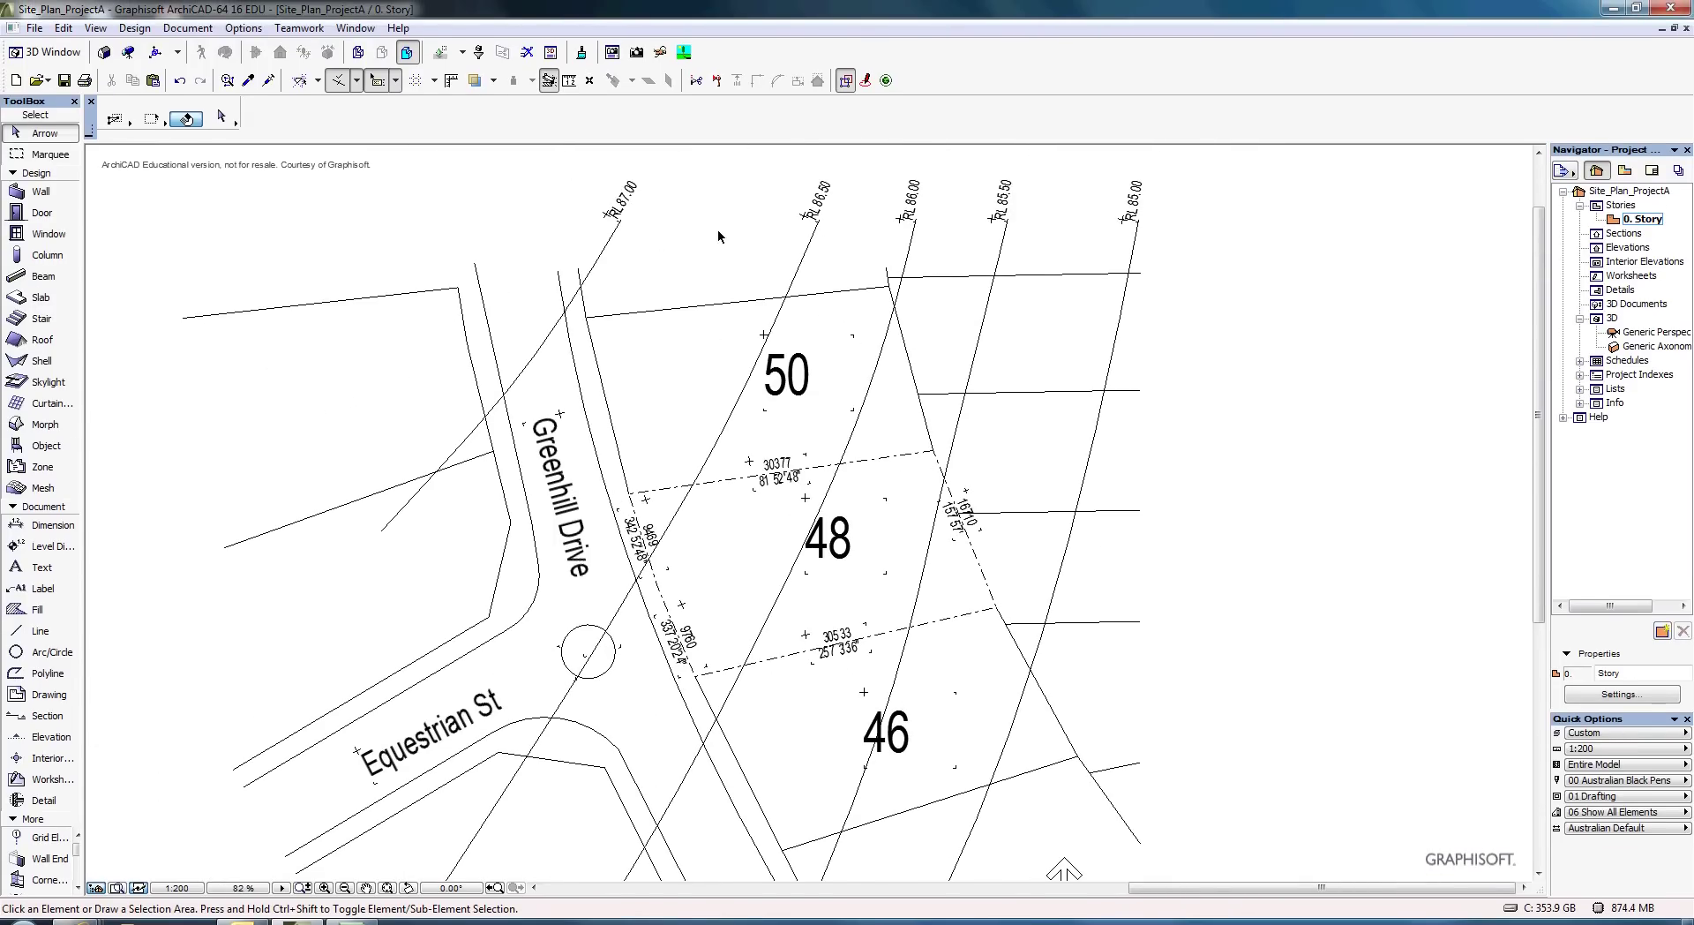
pyautogui.click(1068, 447)
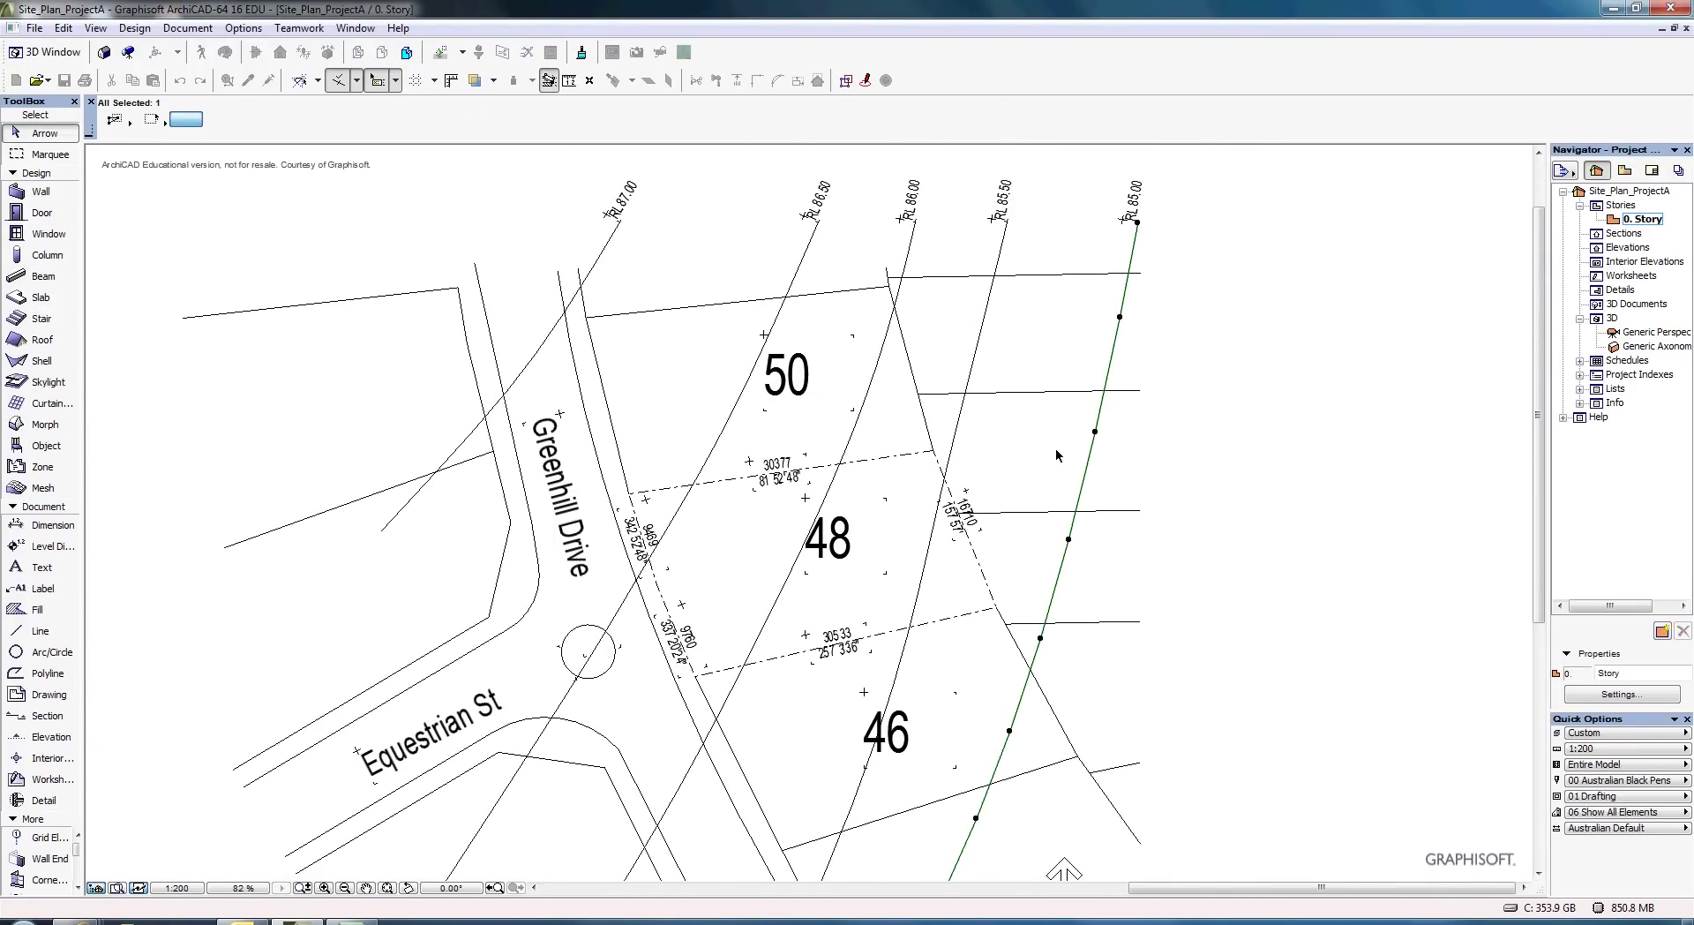
pyautogui.keyDown('shift'); pyautogui.click(977, 341); pyautogui.keyUp('shift')
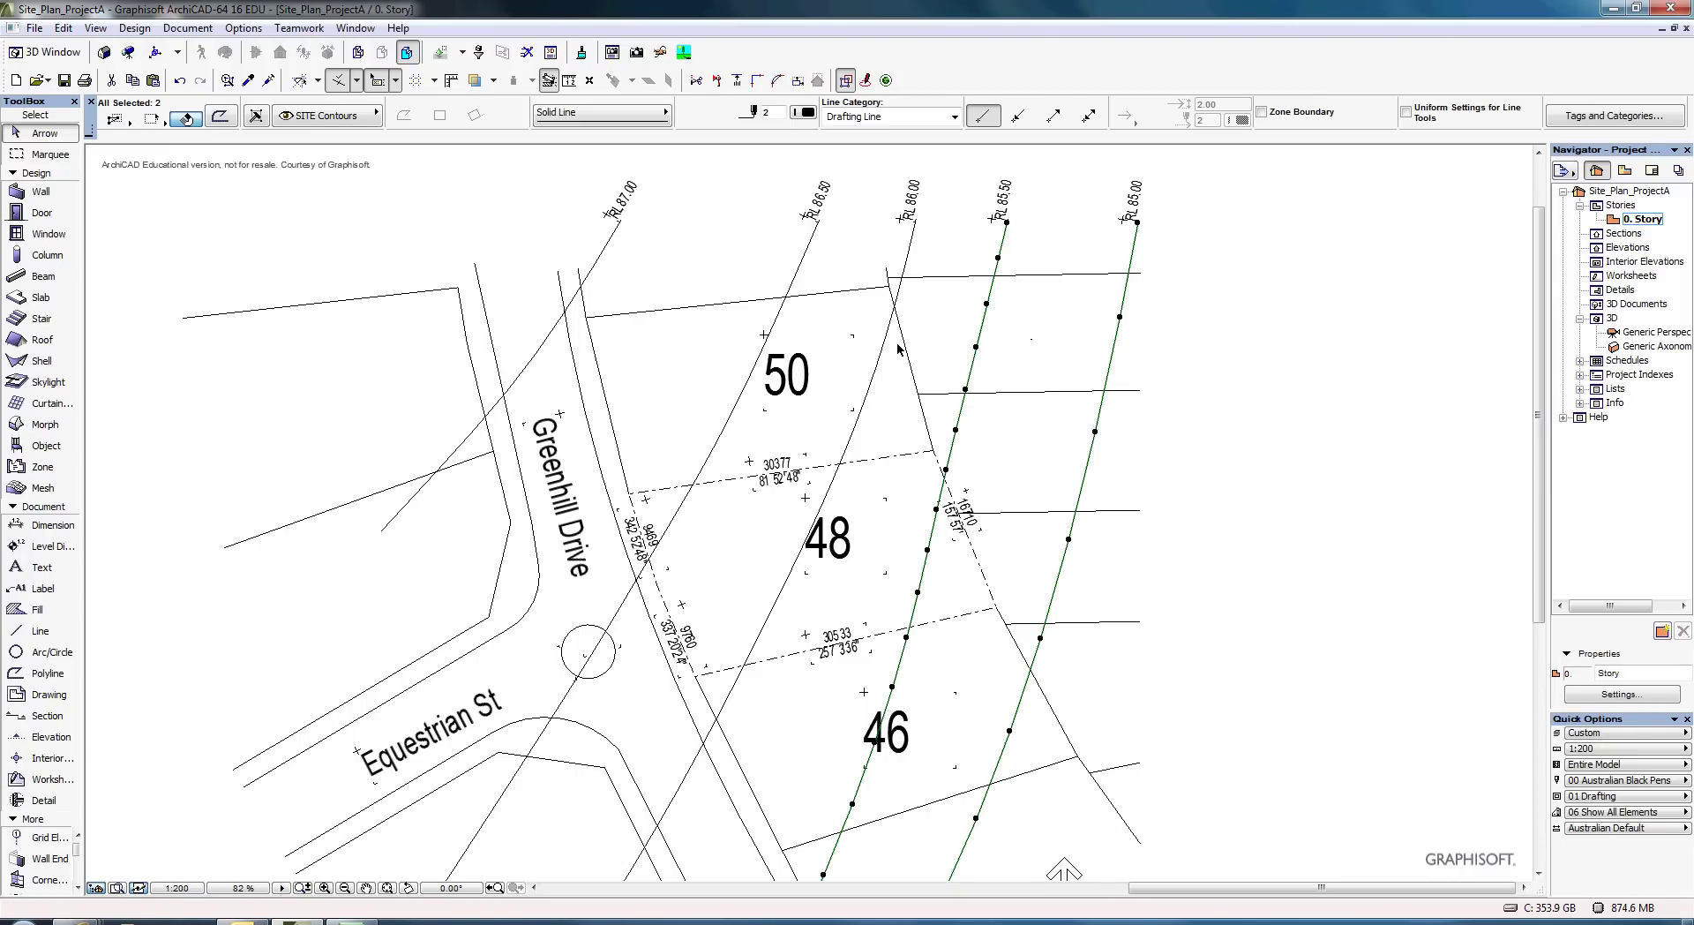
pyautogui.click(1138, 301)
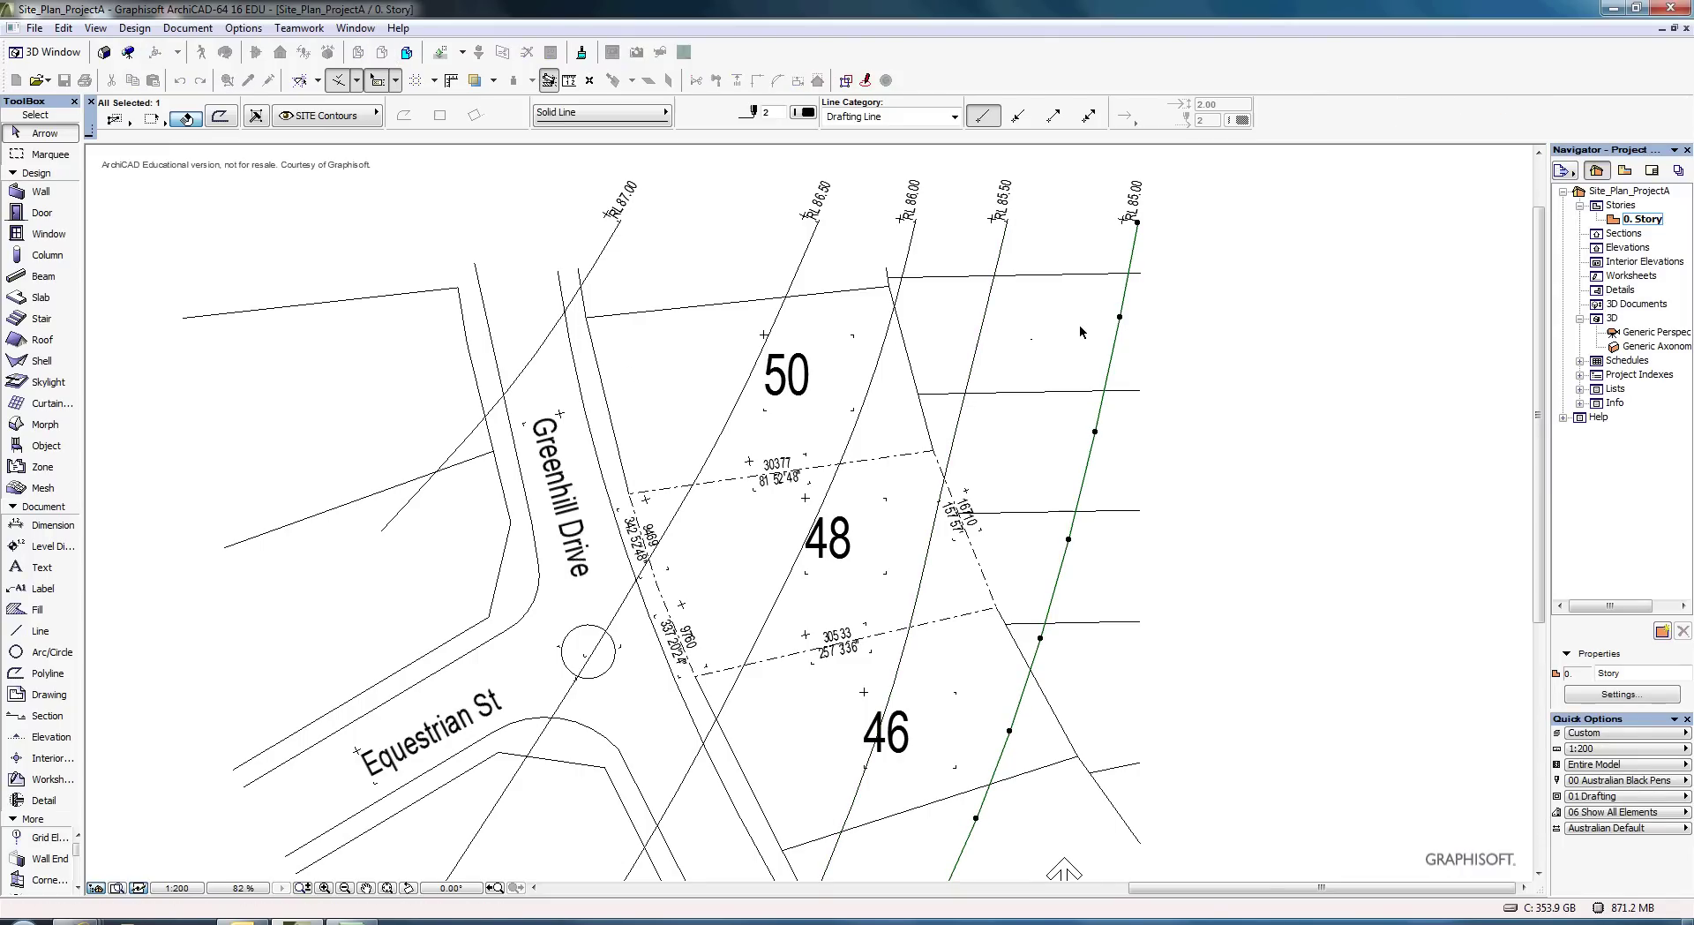
pyautogui.keyDown('shift'); pyautogui.click(977, 326); pyautogui.keyUp('shift')
pyautogui.keyDown('shift'); pyautogui.click(907, 256); pyautogui.keyUp('shift')
pyautogui.keyDown('shift'); pyautogui.moveTo(835, 262); pyautogui.dragTo(736, 275); pyautogui.keyUp('shift')
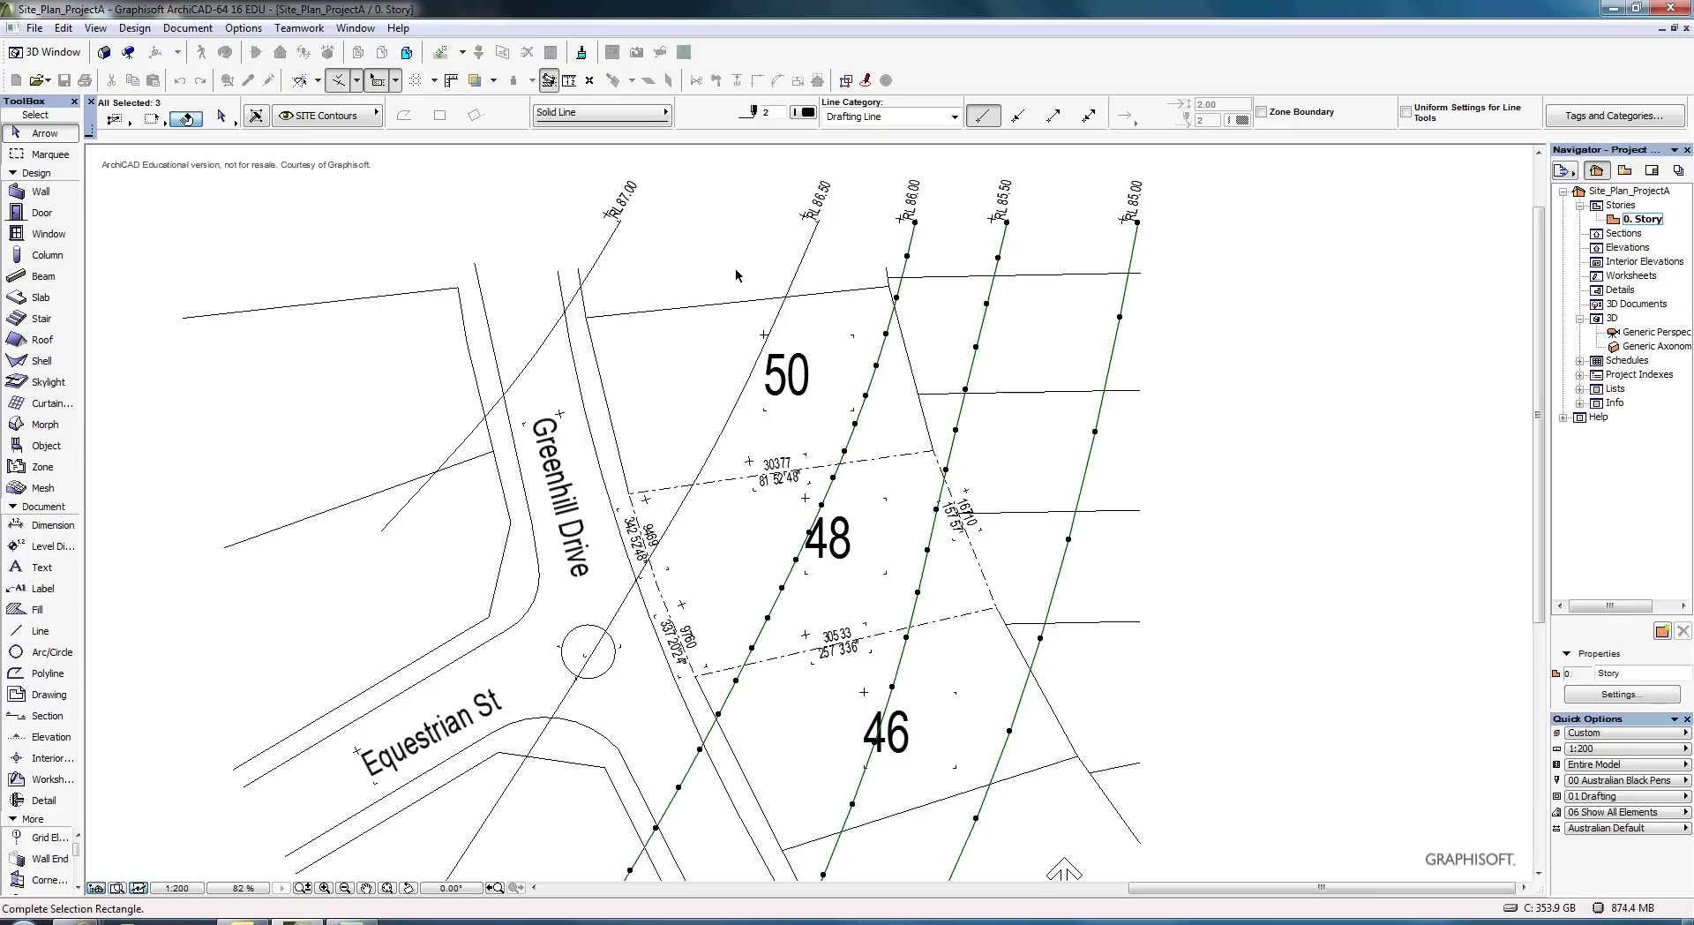
pyautogui.keyDown('shift'); pyautogui.click(570, 265); pyautogui.keyUp('shift')
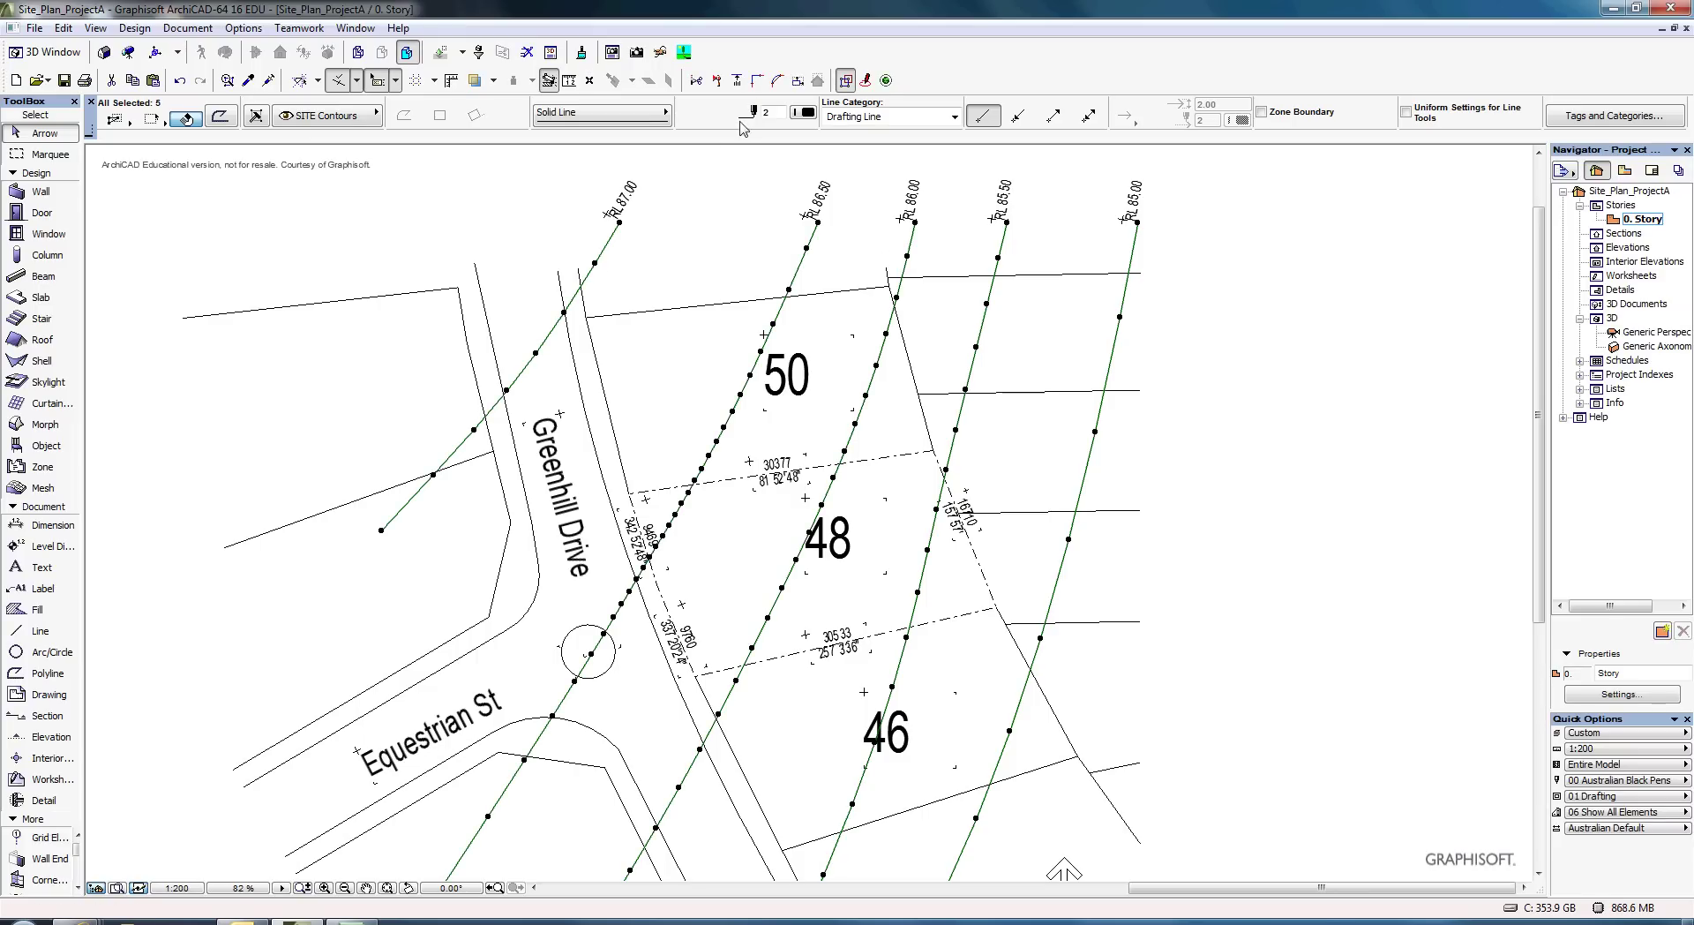
pyautogui.click(718, 81)
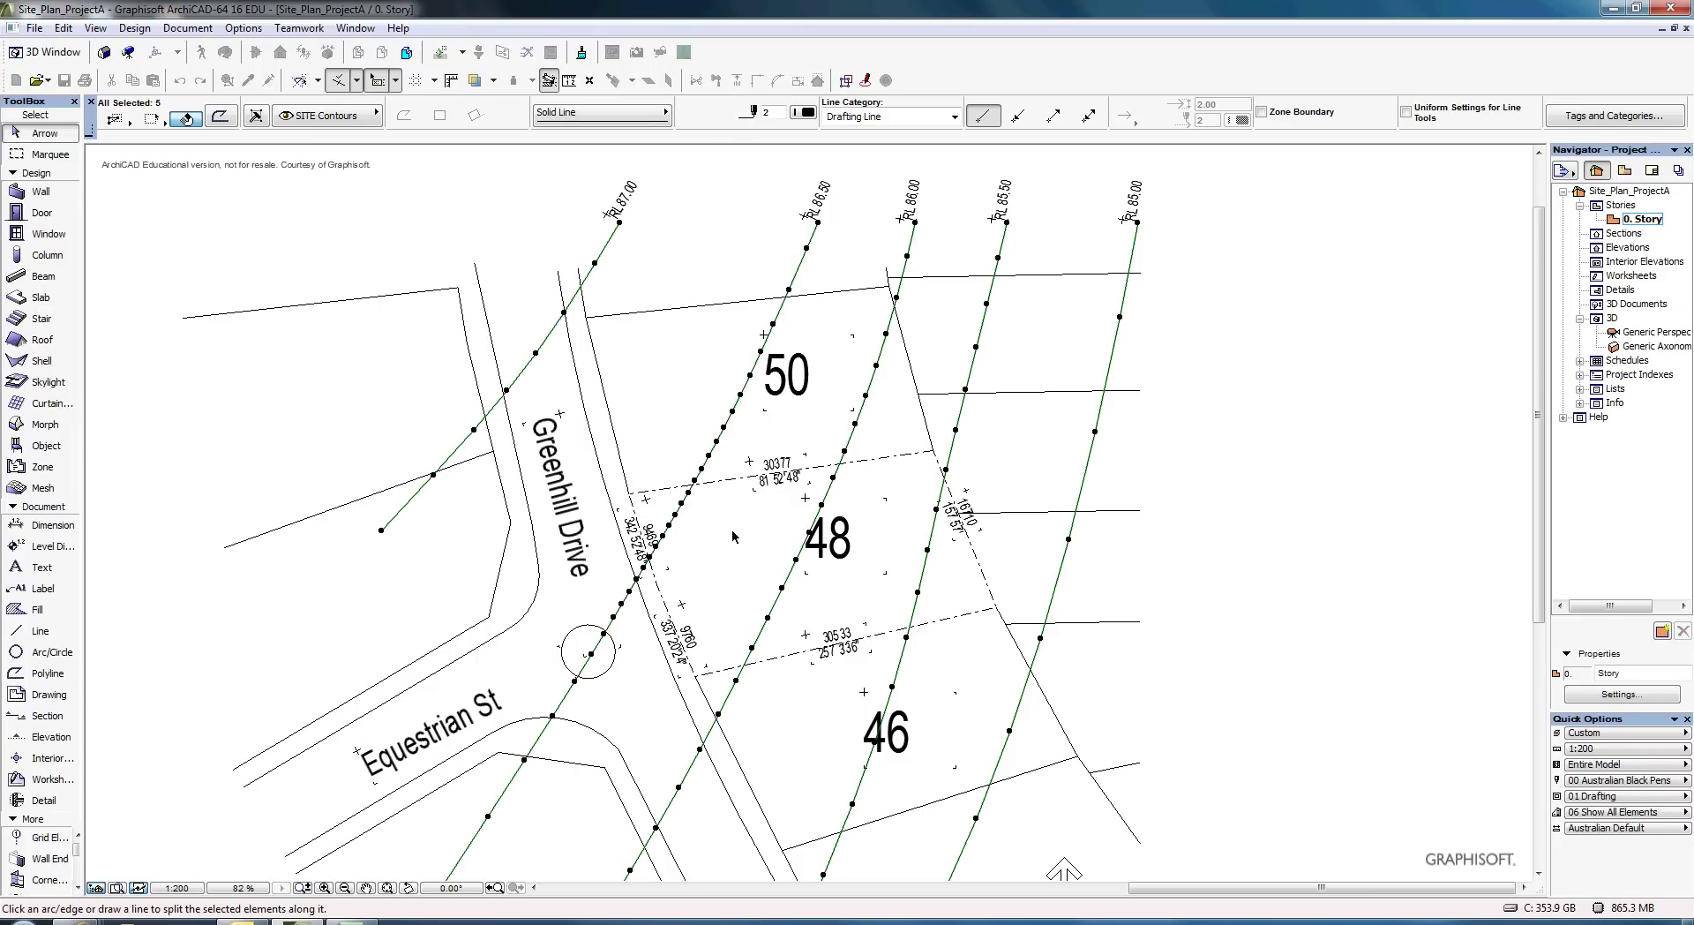
pyautogui.click(517, 357)
pyautogui.click(1140, 449)
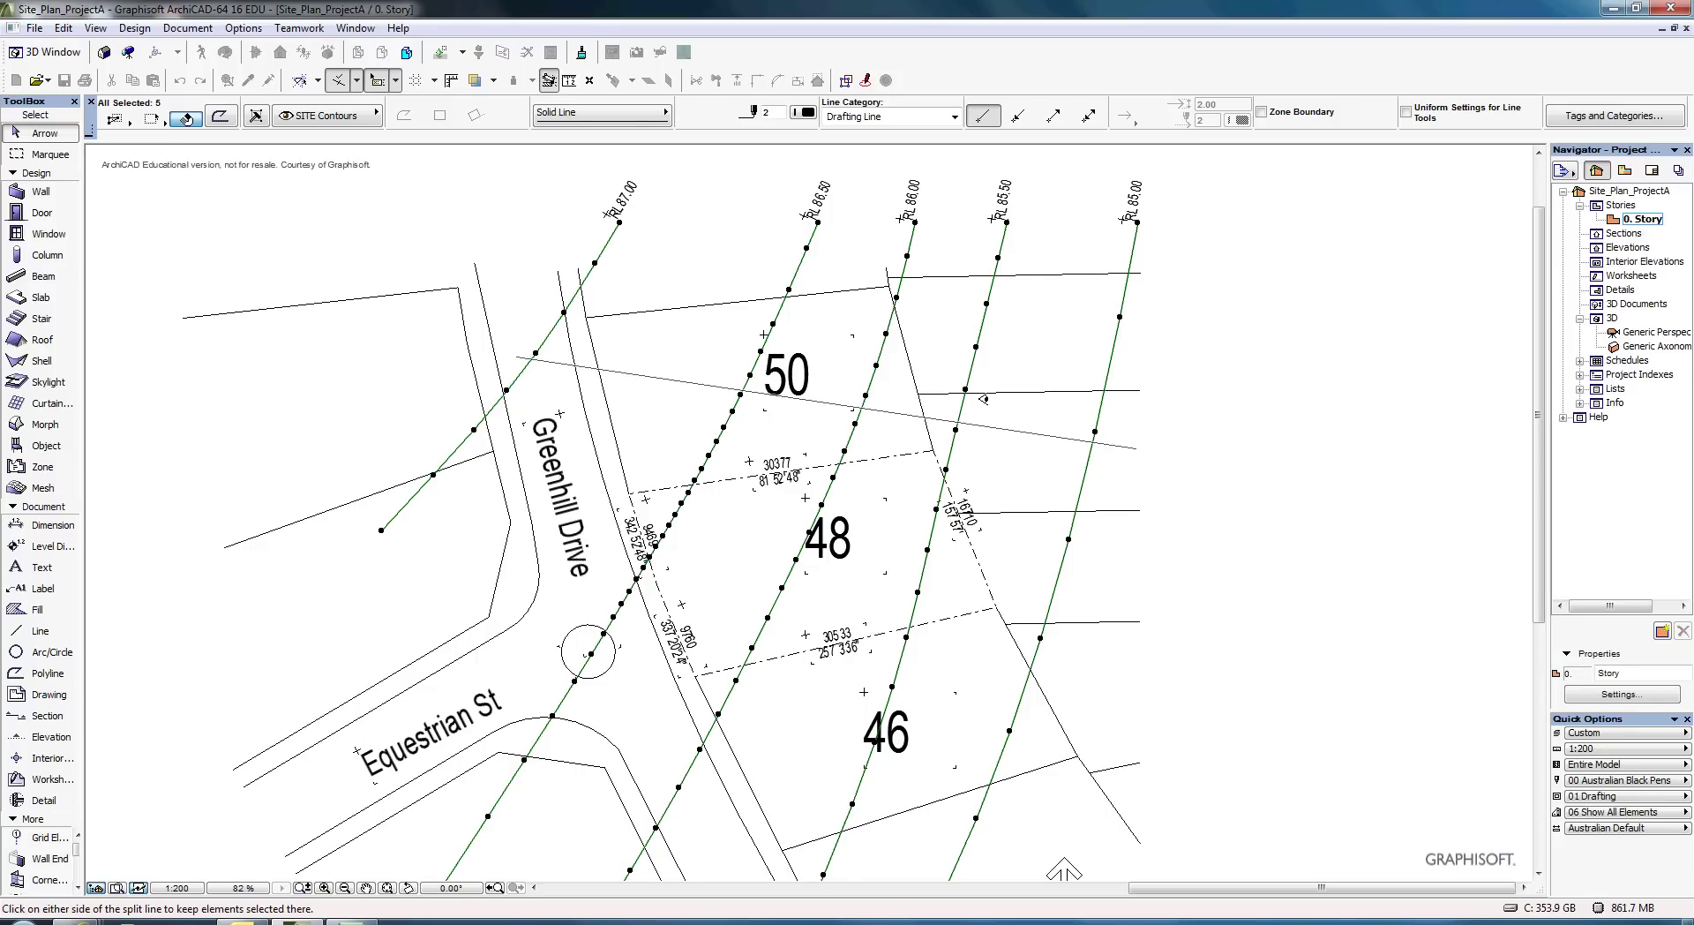
pyautogui.click(1177, 350)
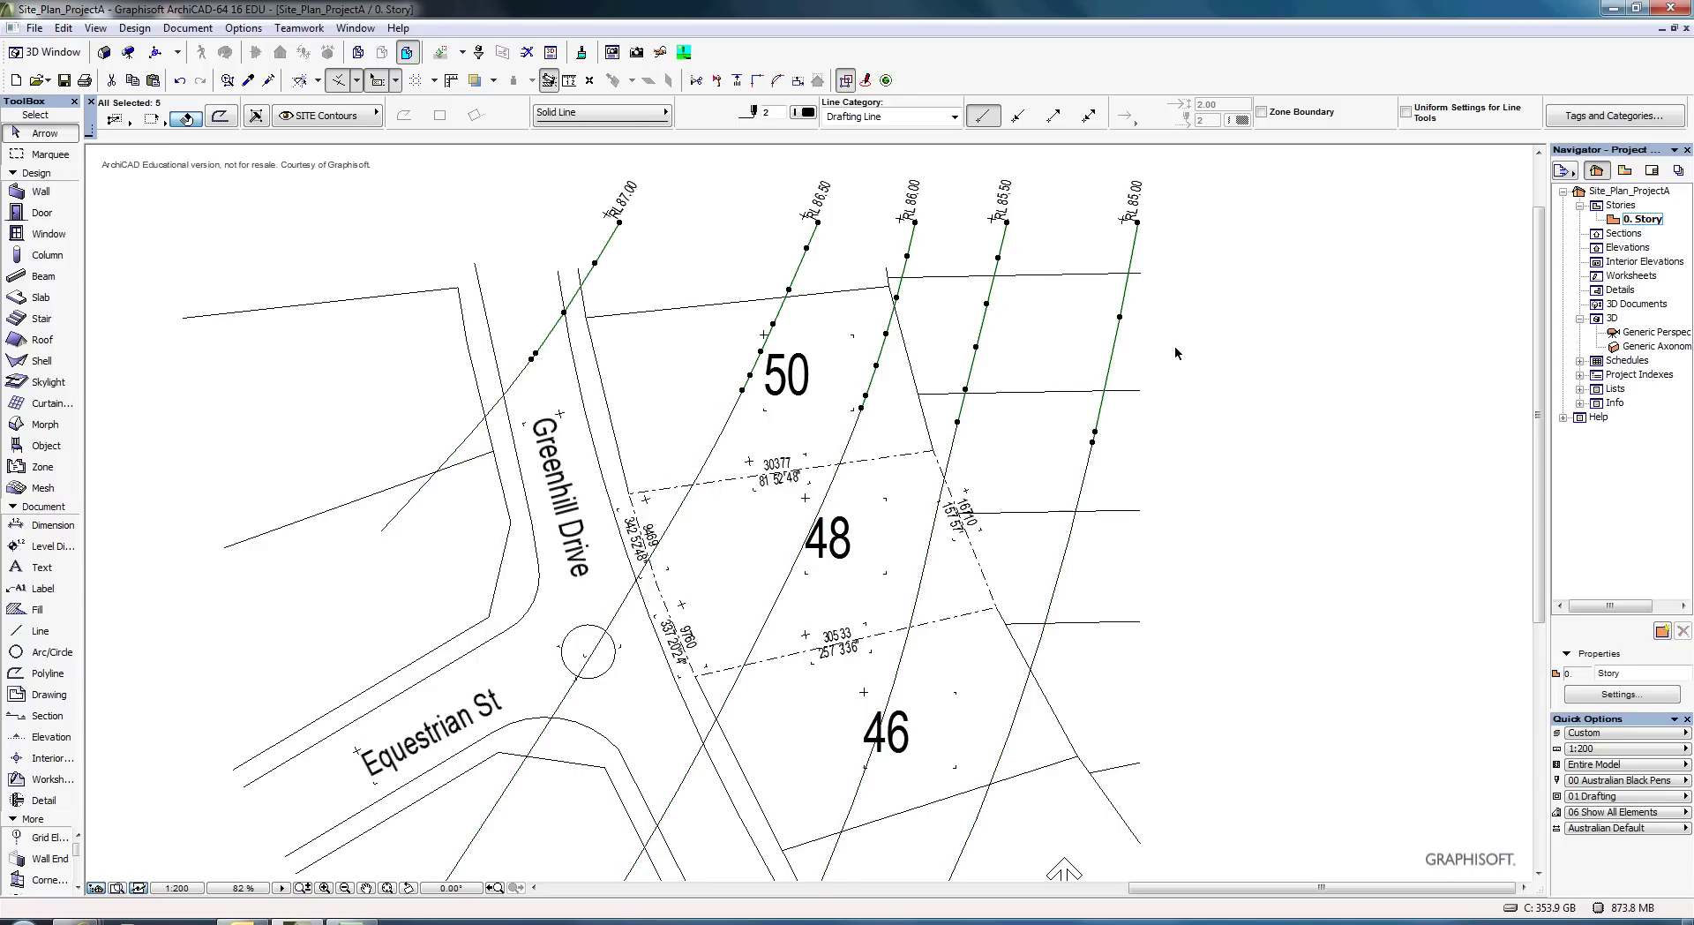
pyautogui.press('Delete')
# Move the five RL contour labels together down to the cut ends of the contour lines.
pyautogui.moveTo(1182, 170); pyautogui.dragTo(586, 257)
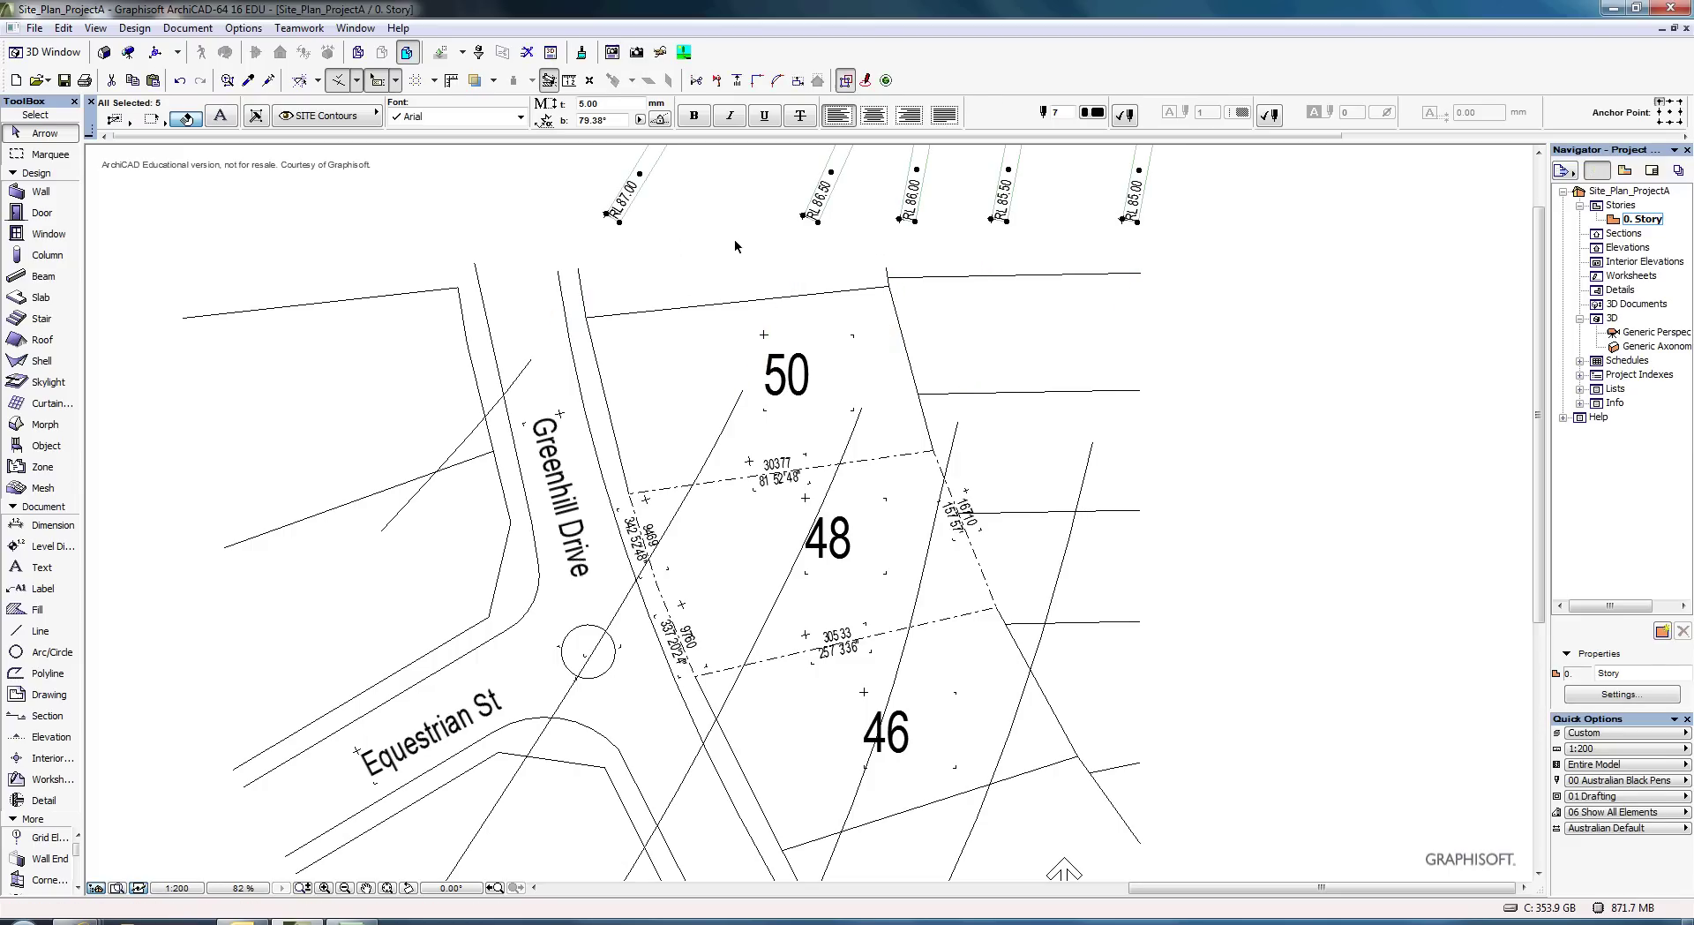
pyautogui.click(818, 222)
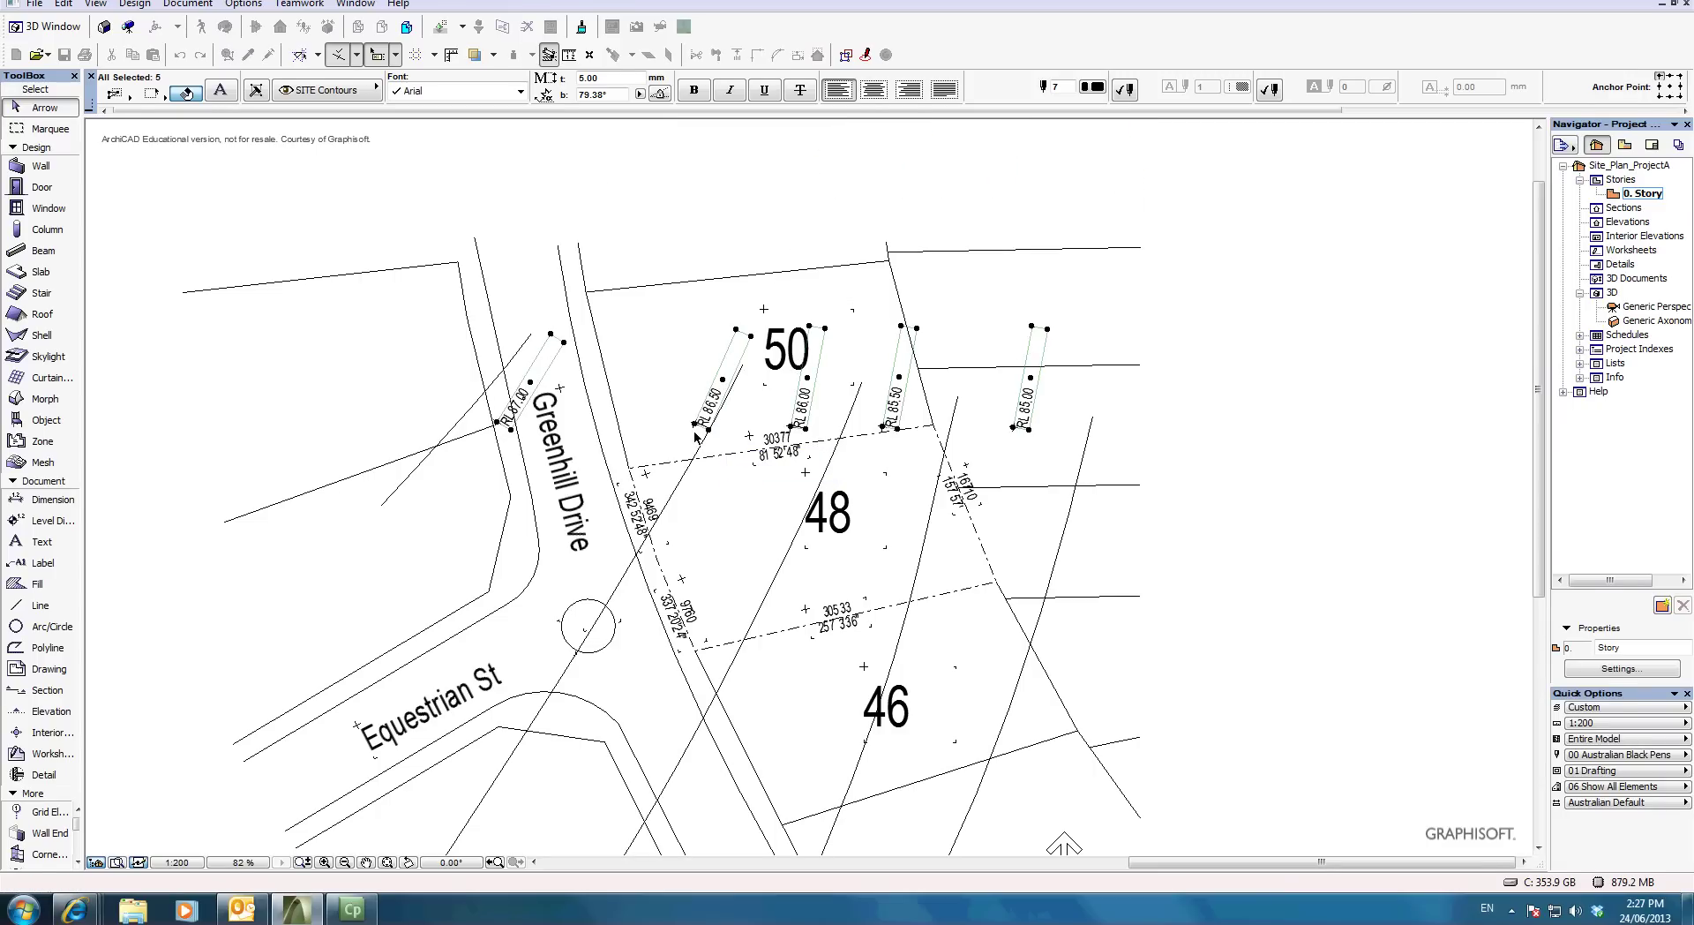
pyautogui.click(709, 431)
pyautogui.click(443, 341)
# Move the RL 87.00 label by its lower corner onto its contour line beside Greenhill Drive.
pyautogui.scroll(3, 443, 340)
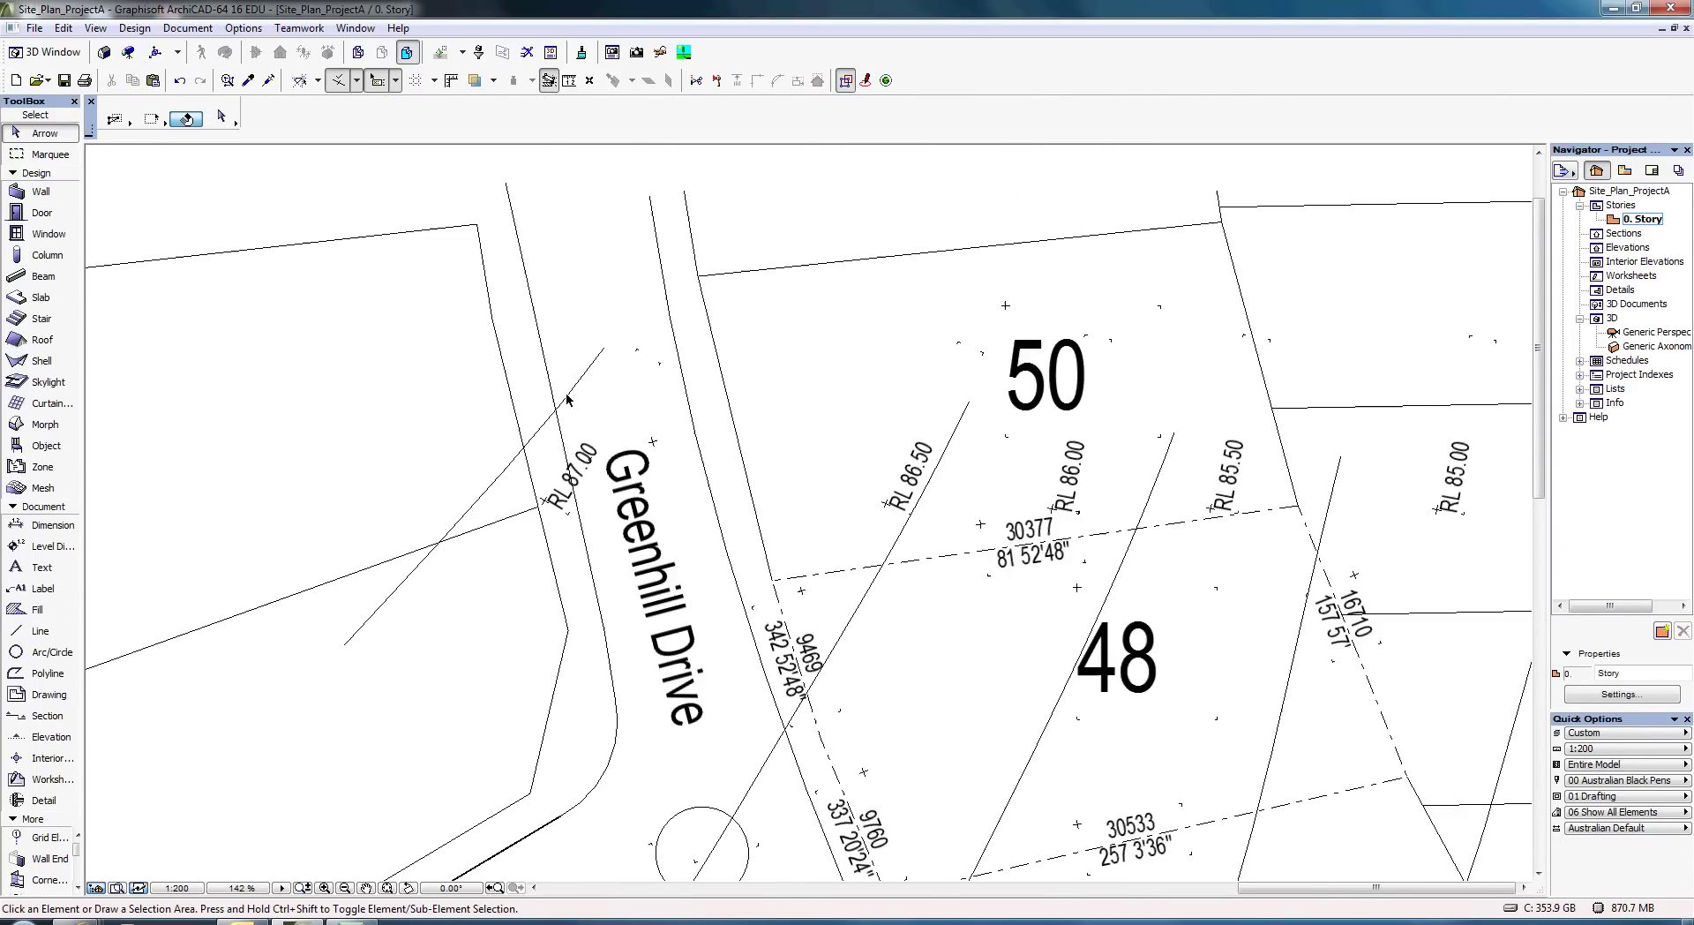
pyautogui.click(662, 367)
pyautogui.hotkey('ctrl', 'd')
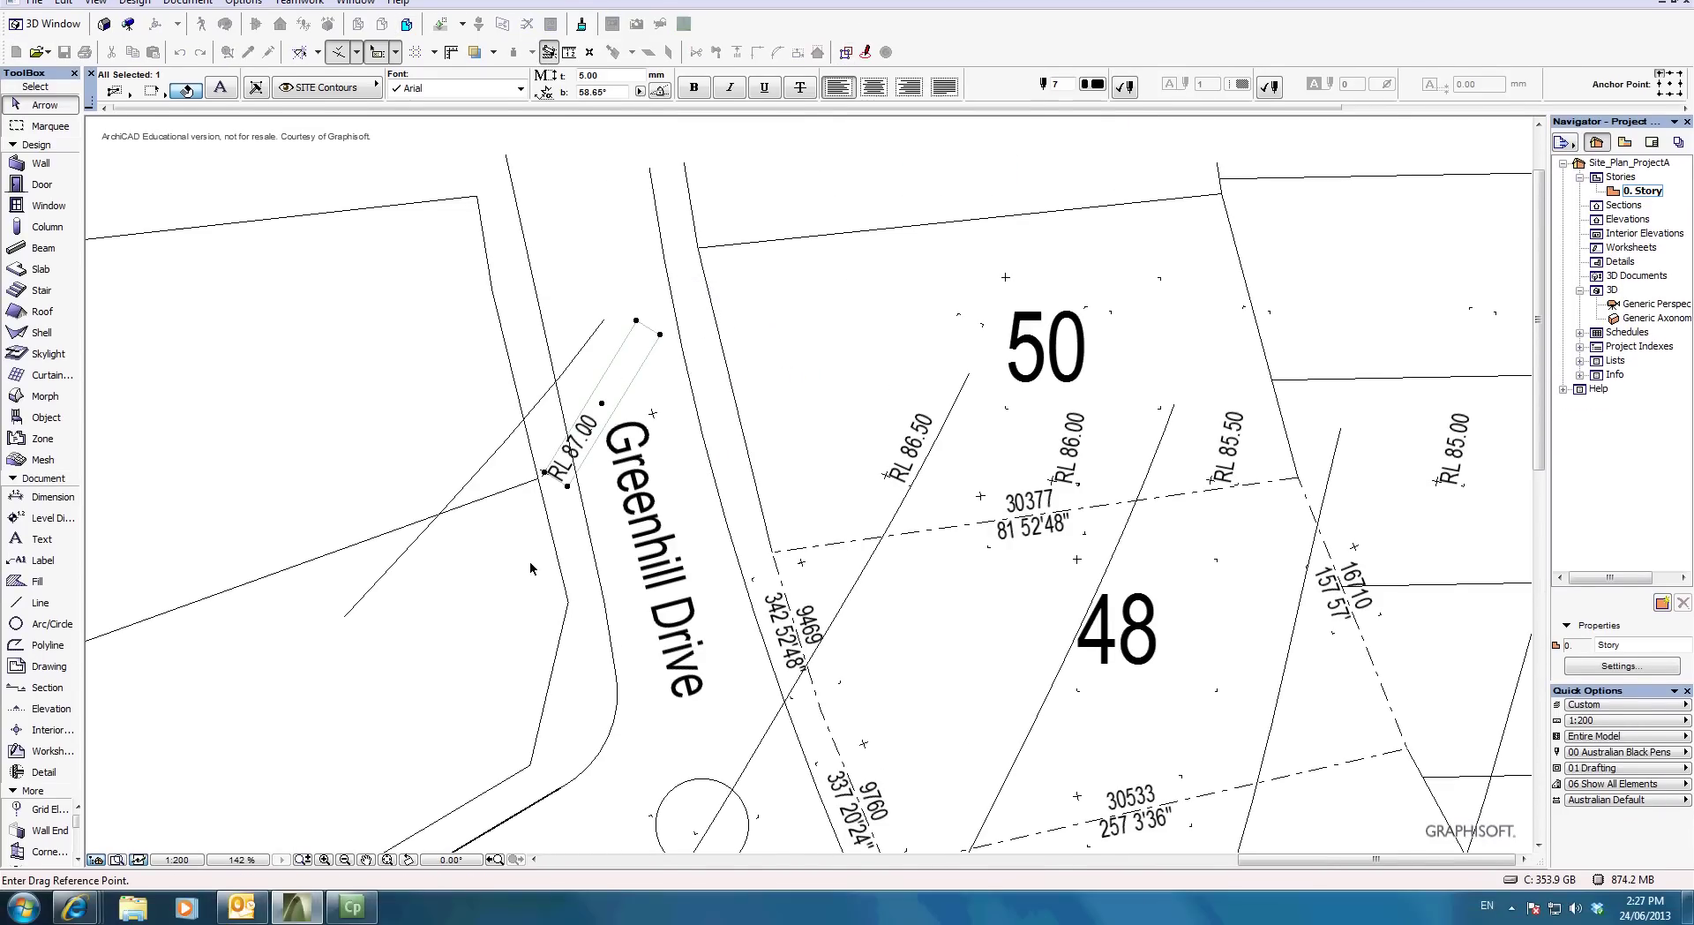
pyautogui.click(569, 488)
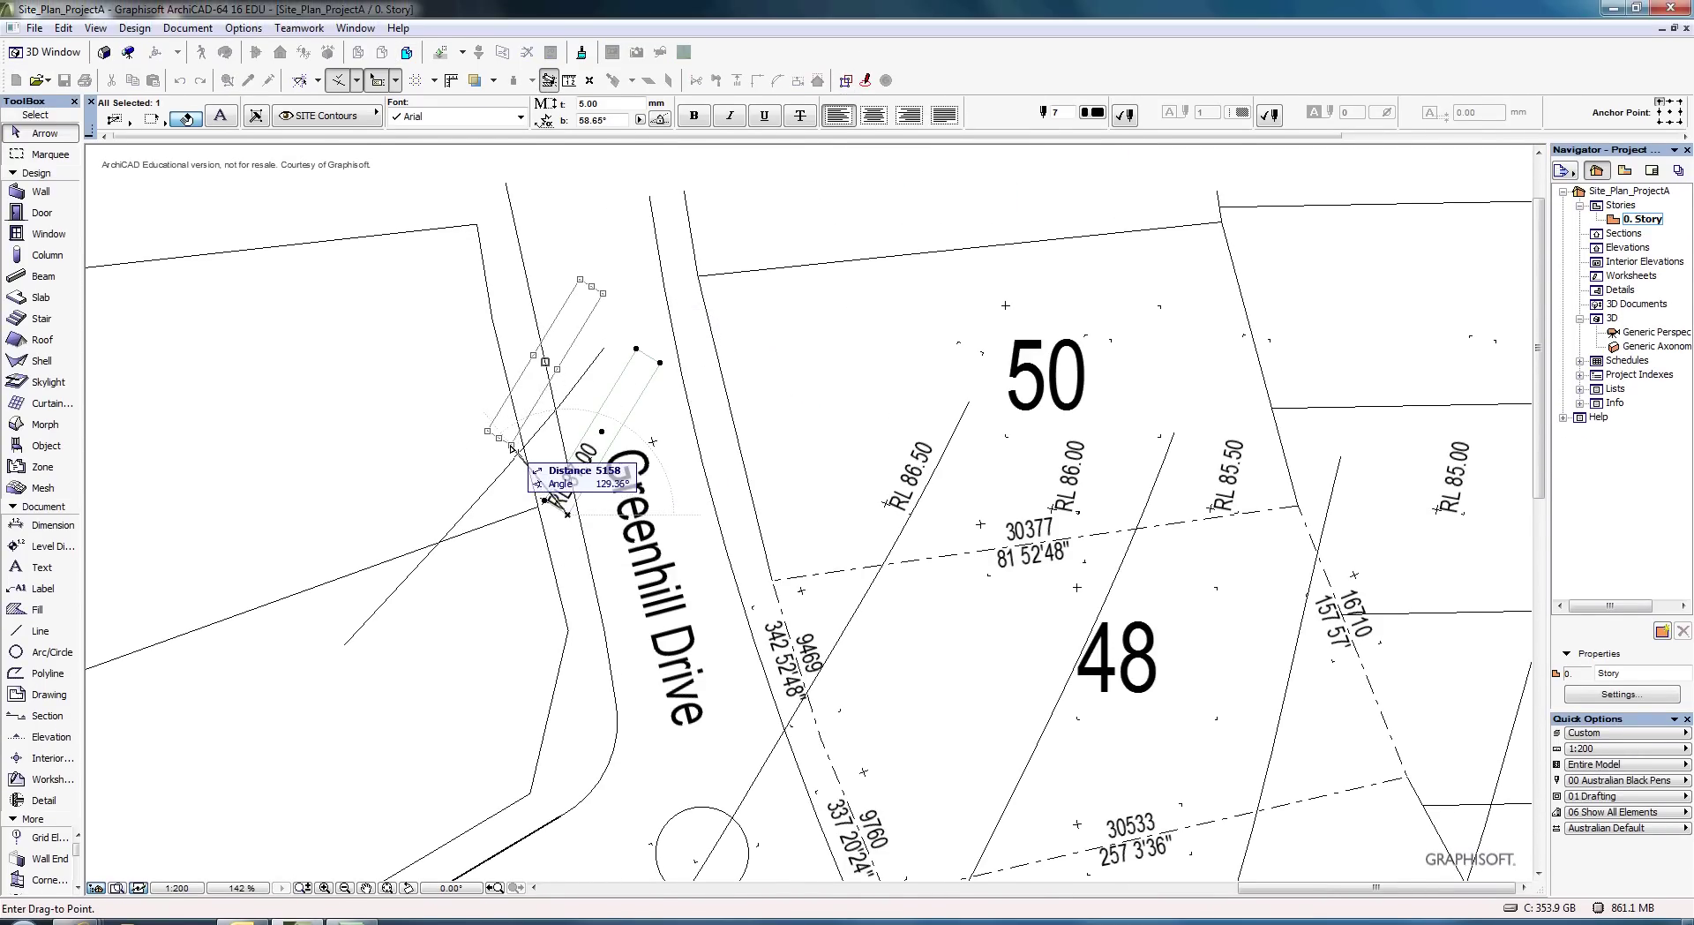
pyautogui.click(515, 433)
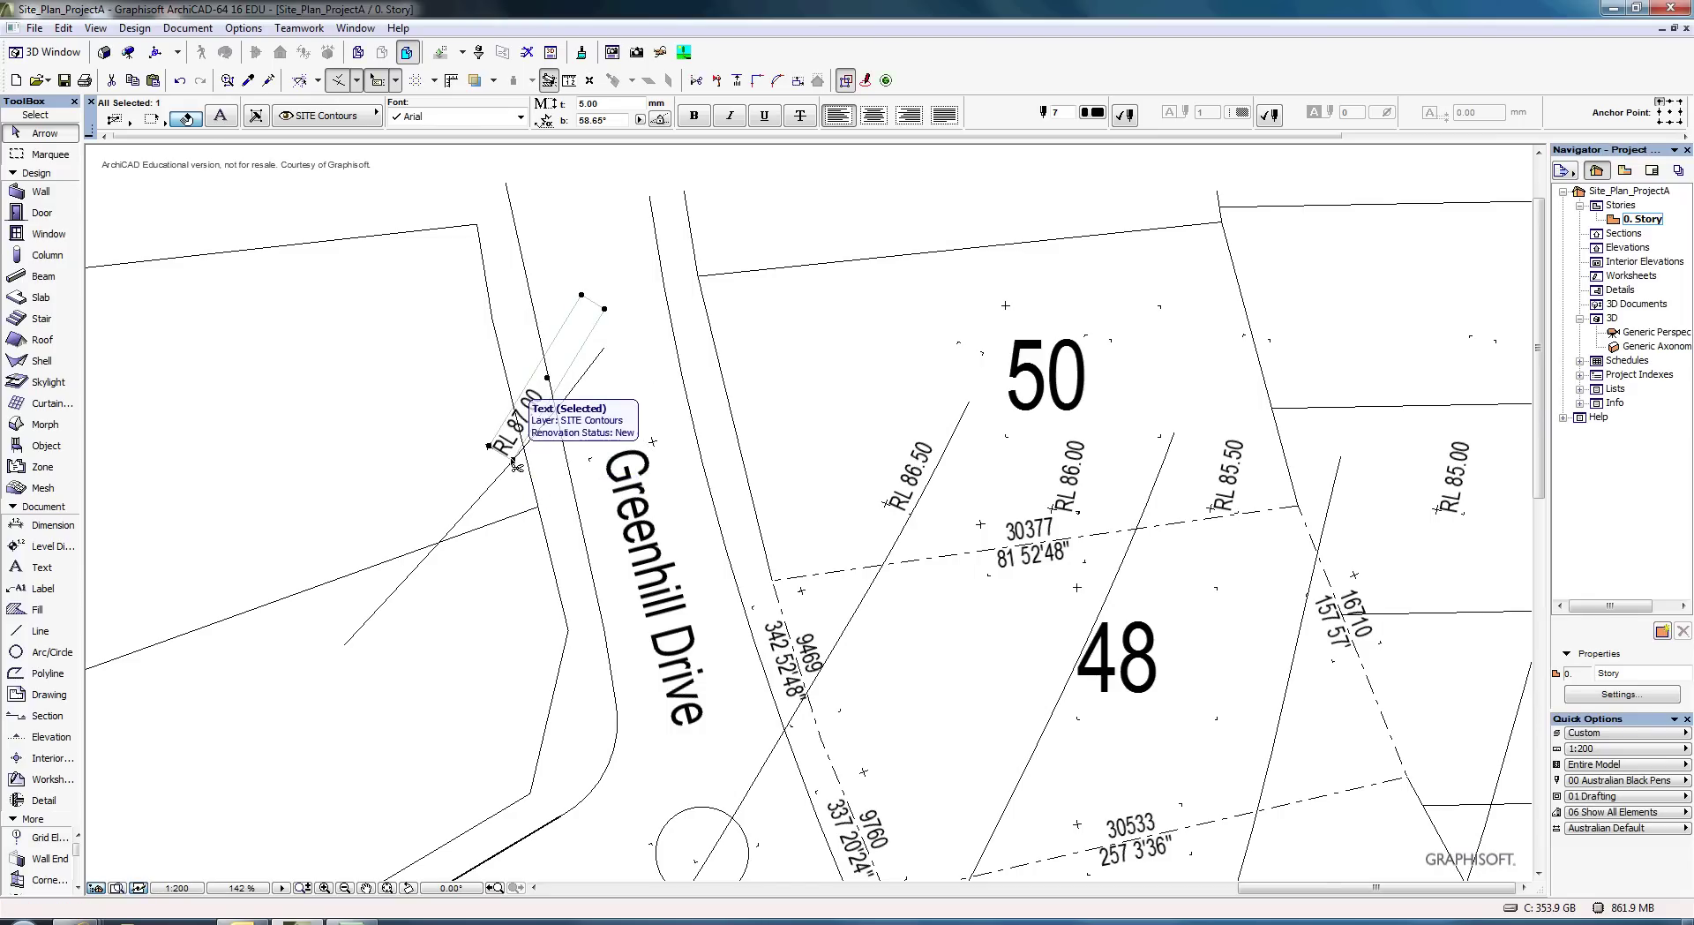
# Rotate the RL 87.00 label about its lower corner to about 51° so it runs parallel to its contour line.
pyautogui.hotkey('ctrl', 'e')
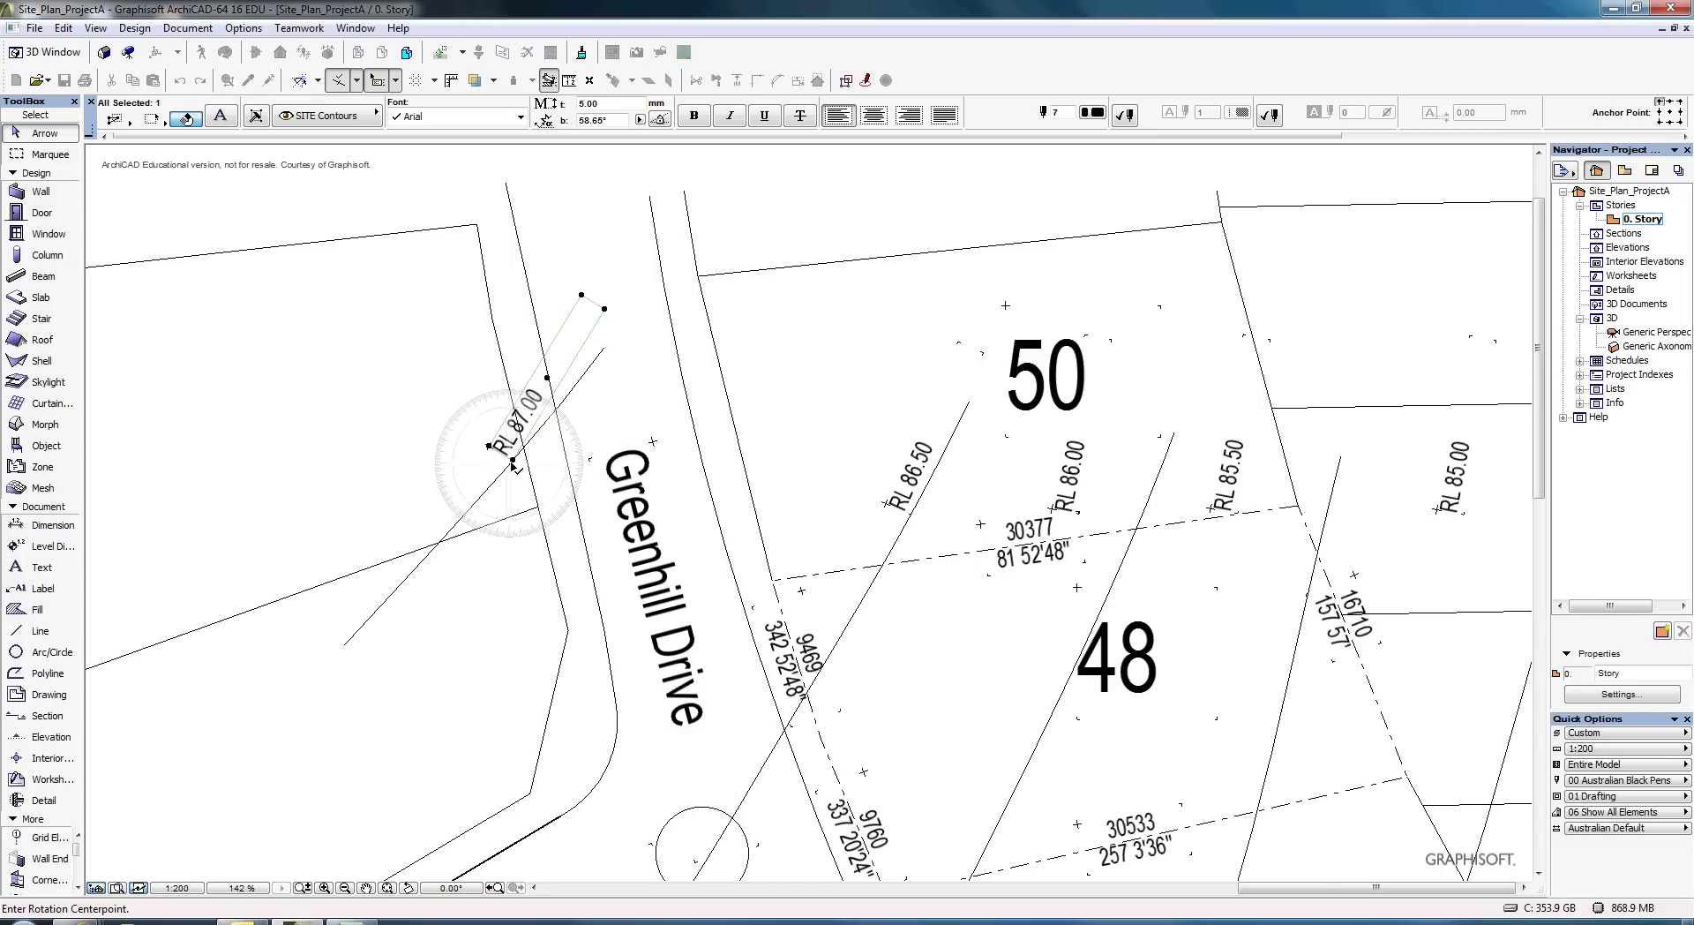
pyautogui.click(513, 460)
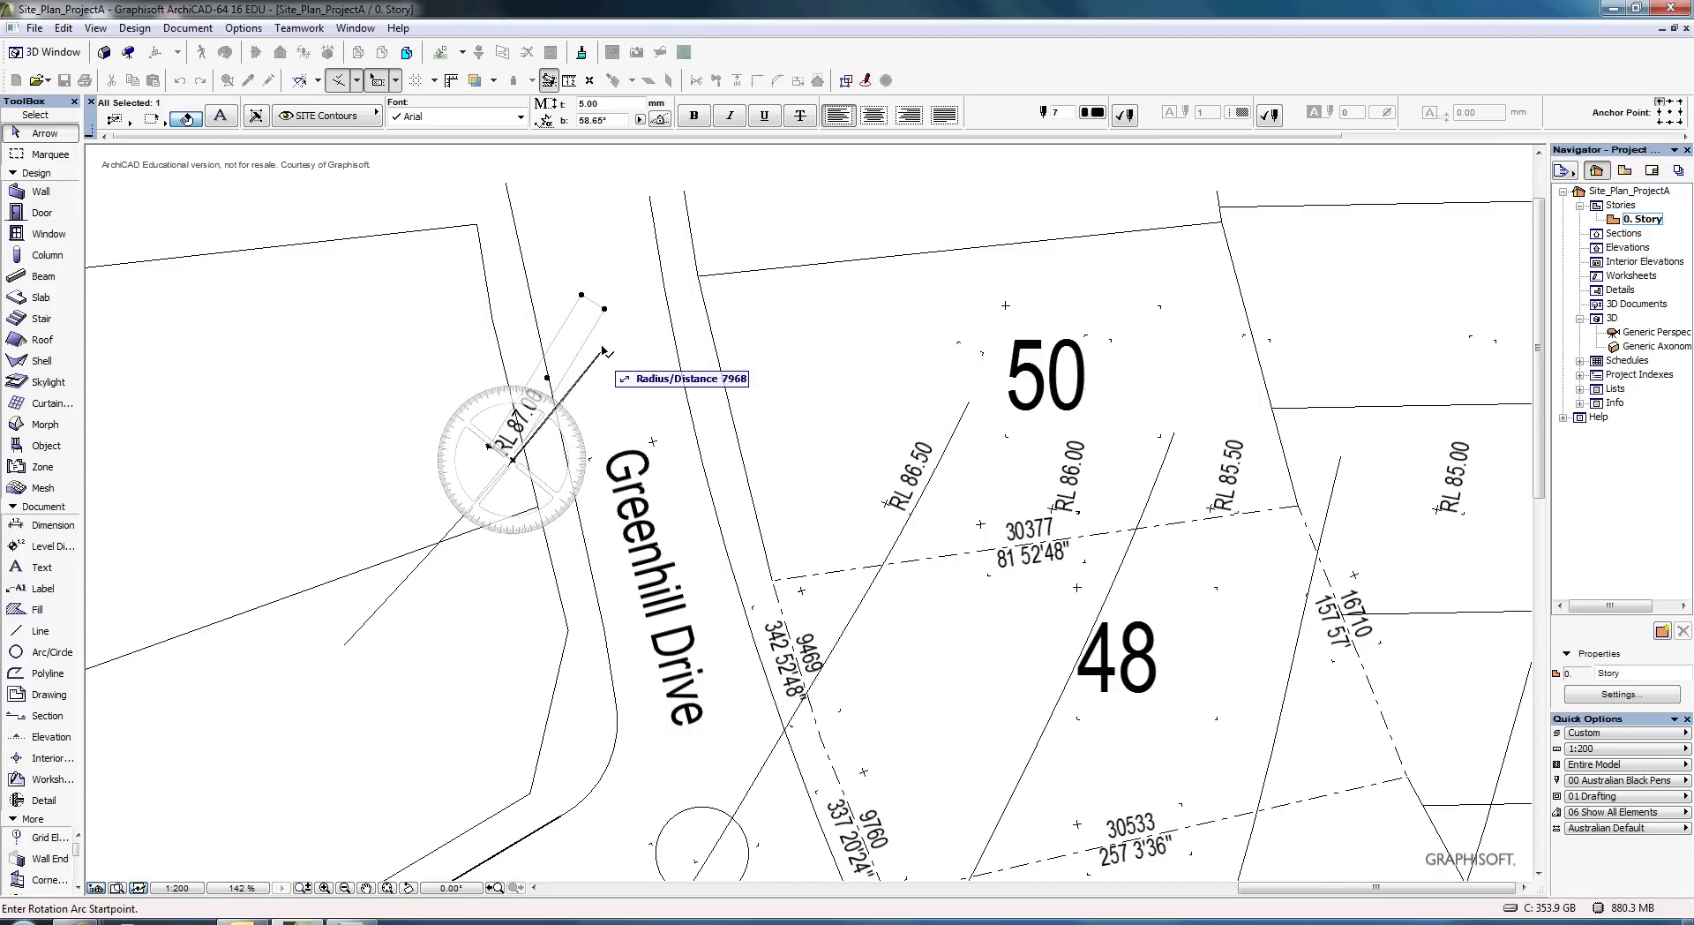
pyautogui.click(605, 308)
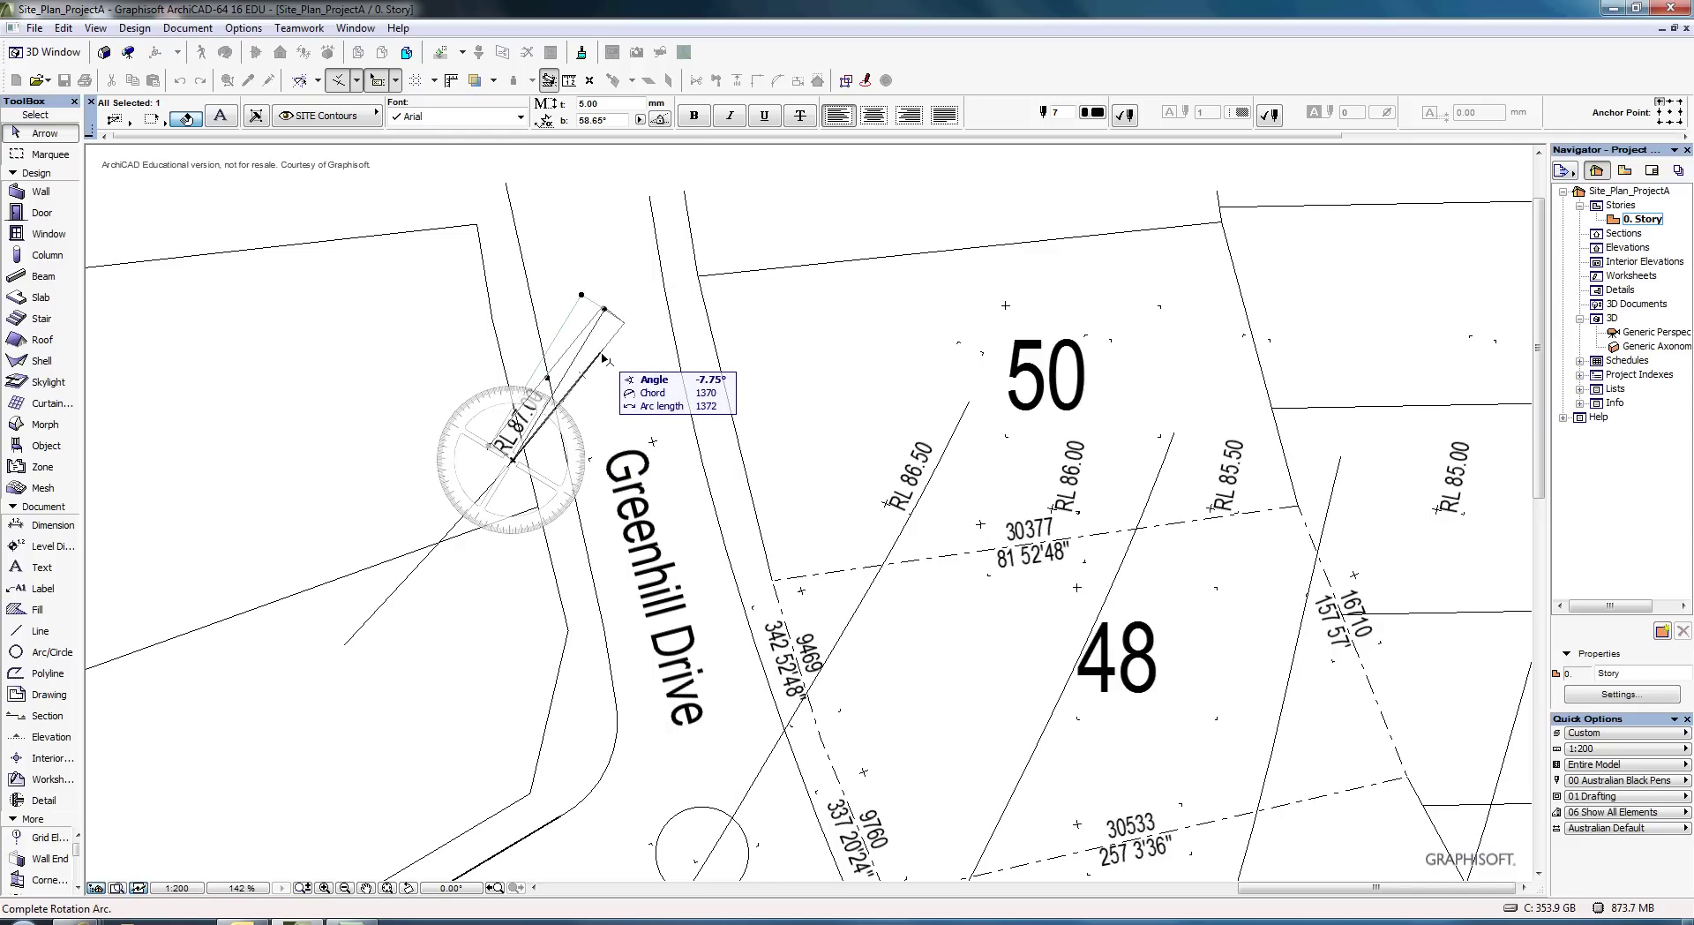
pyautogui.click(605, 359)
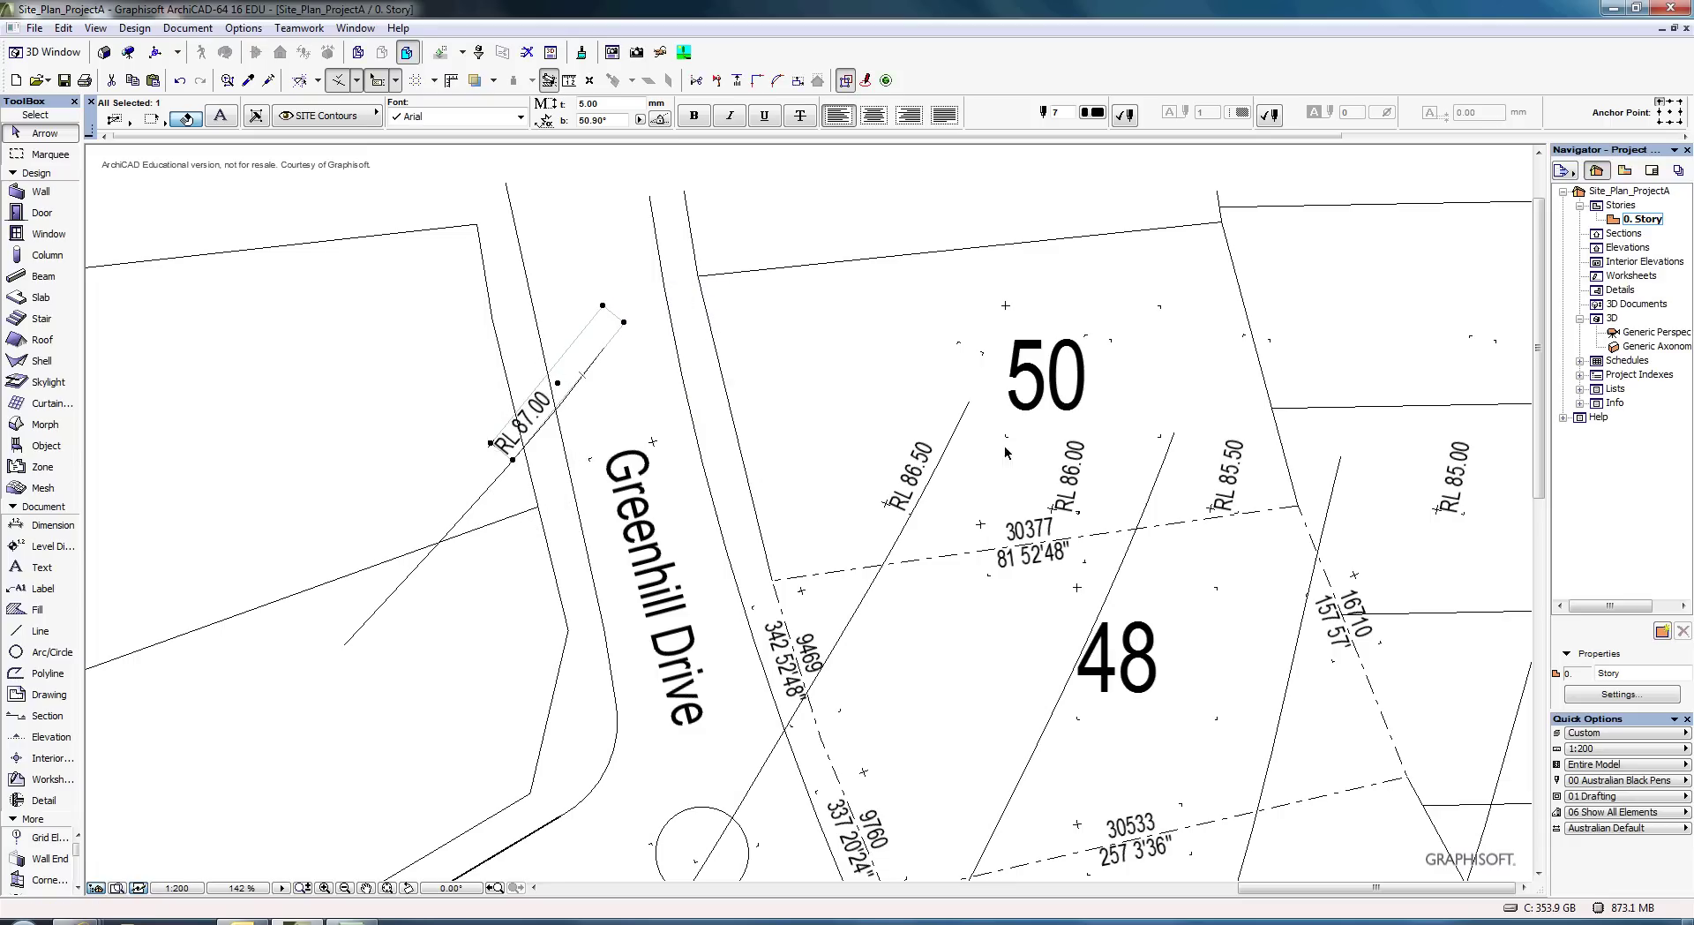
# Rotate the RL 86.50 label about its lower corner to about 63° to align it with its contour line in lot 50.
pyautogui.click(986, 355)
pyautogui.scroll(3, 993, 335)
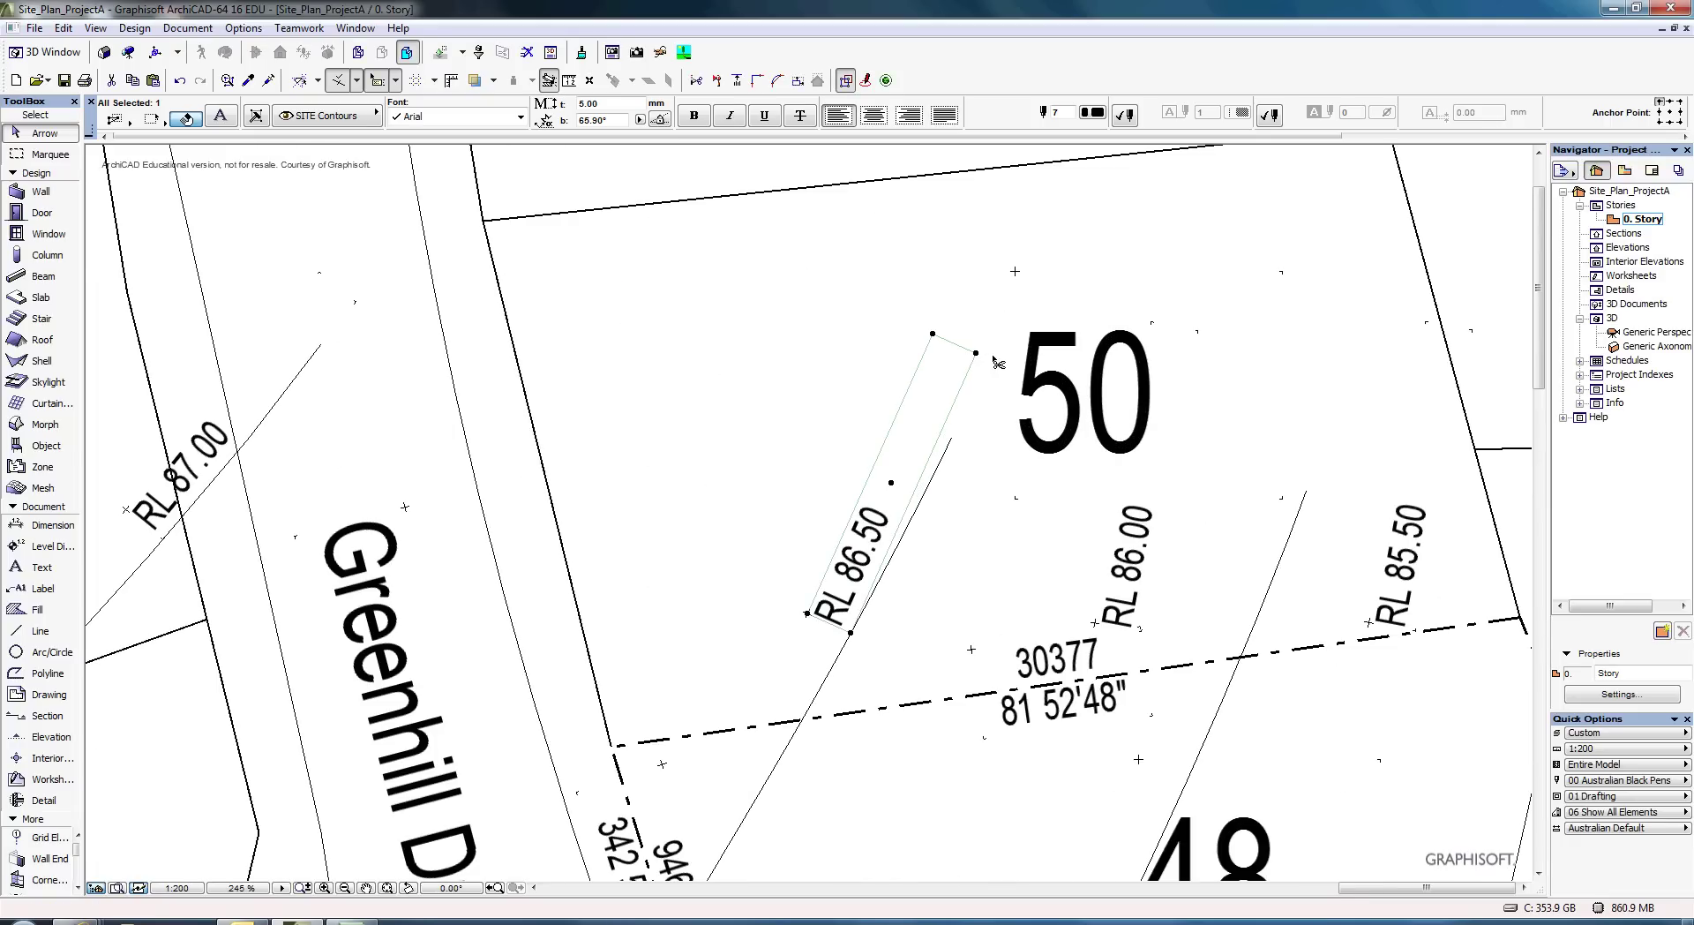
pyautogui.hotkey('ctrl', 'e')
pyautogui.click(851, 634)
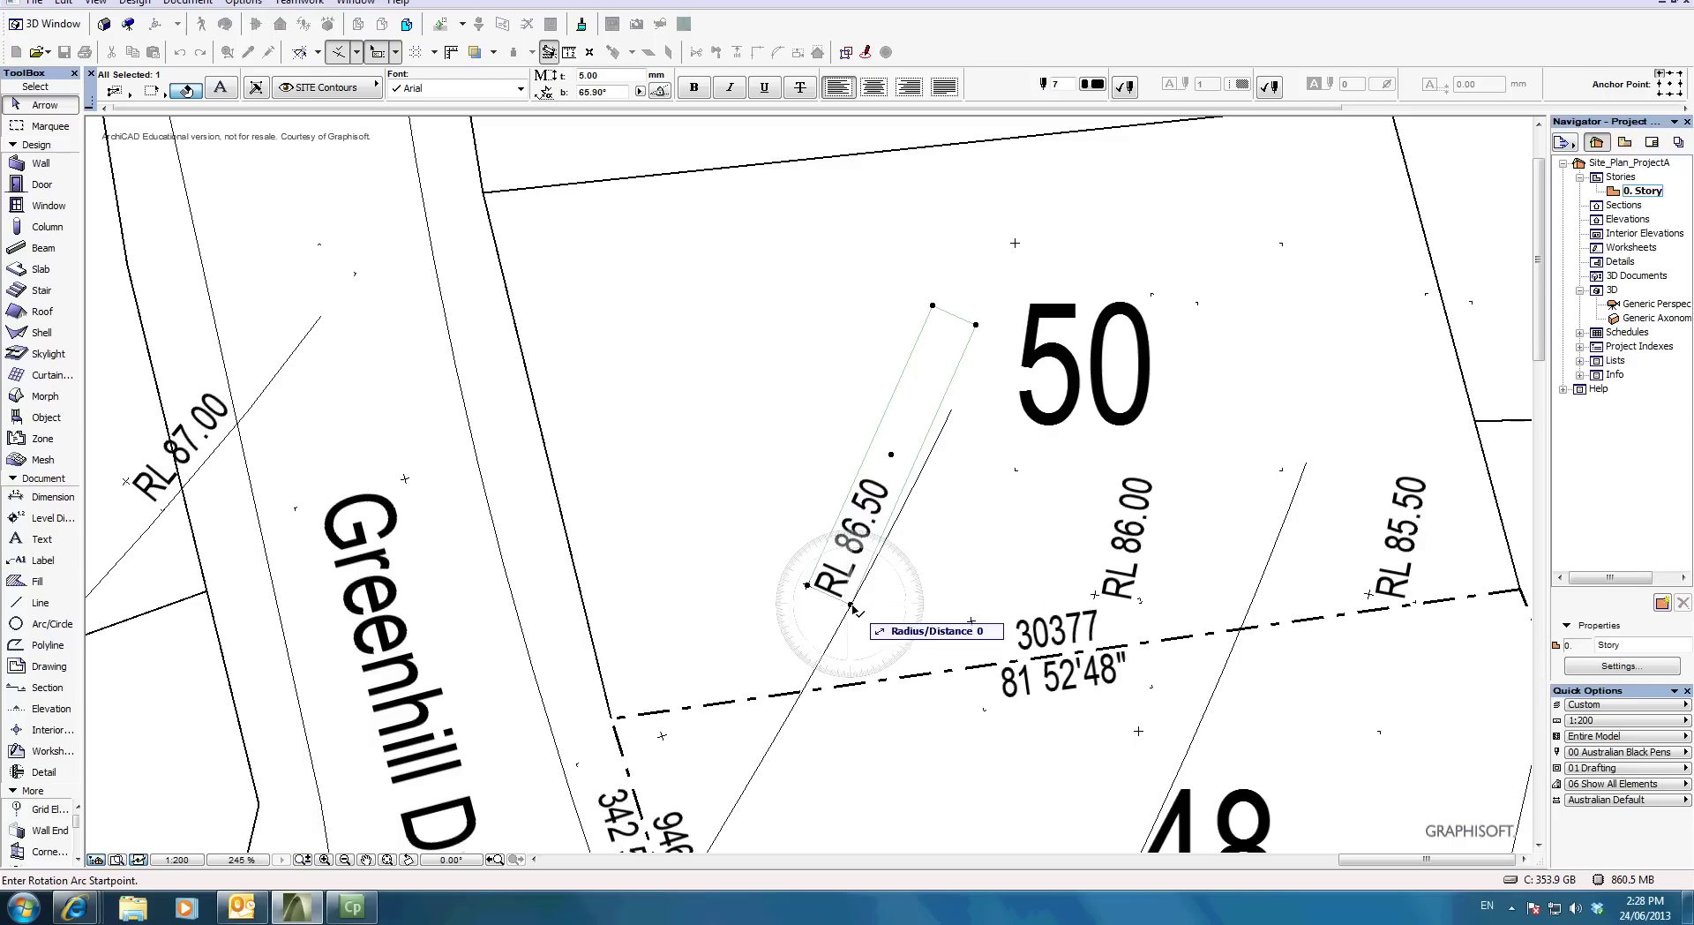
pyautogui.click(976, 326)
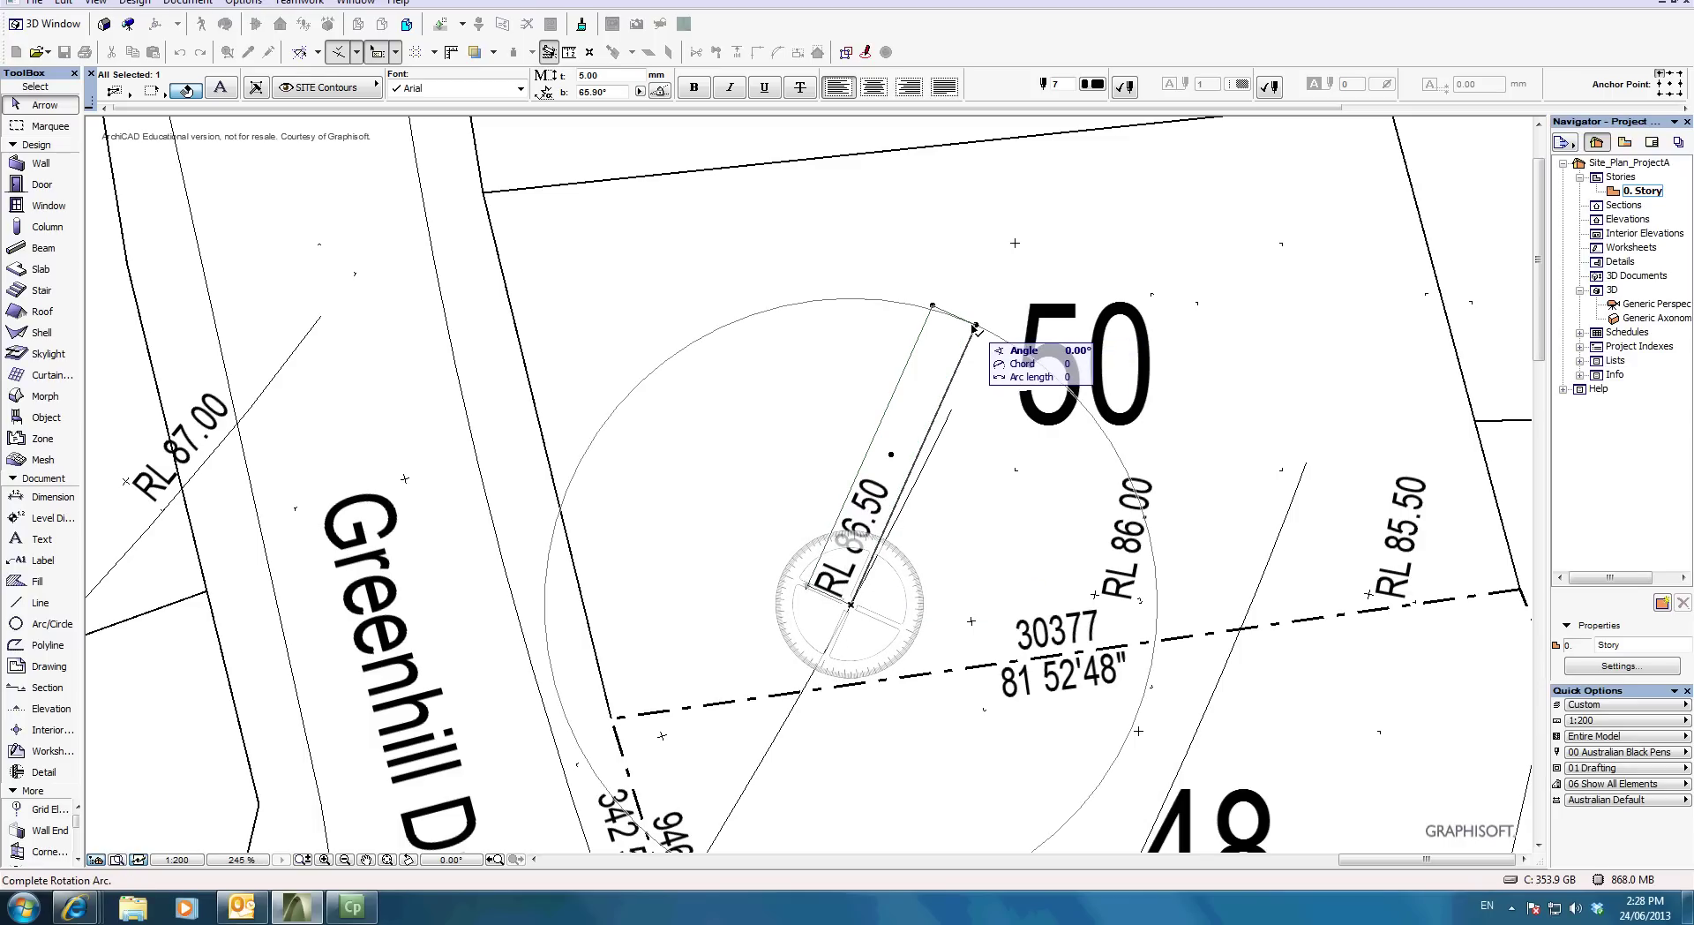
pyautogui.click(952, 415)
pyautogui.scroll(-3, 770, 353)
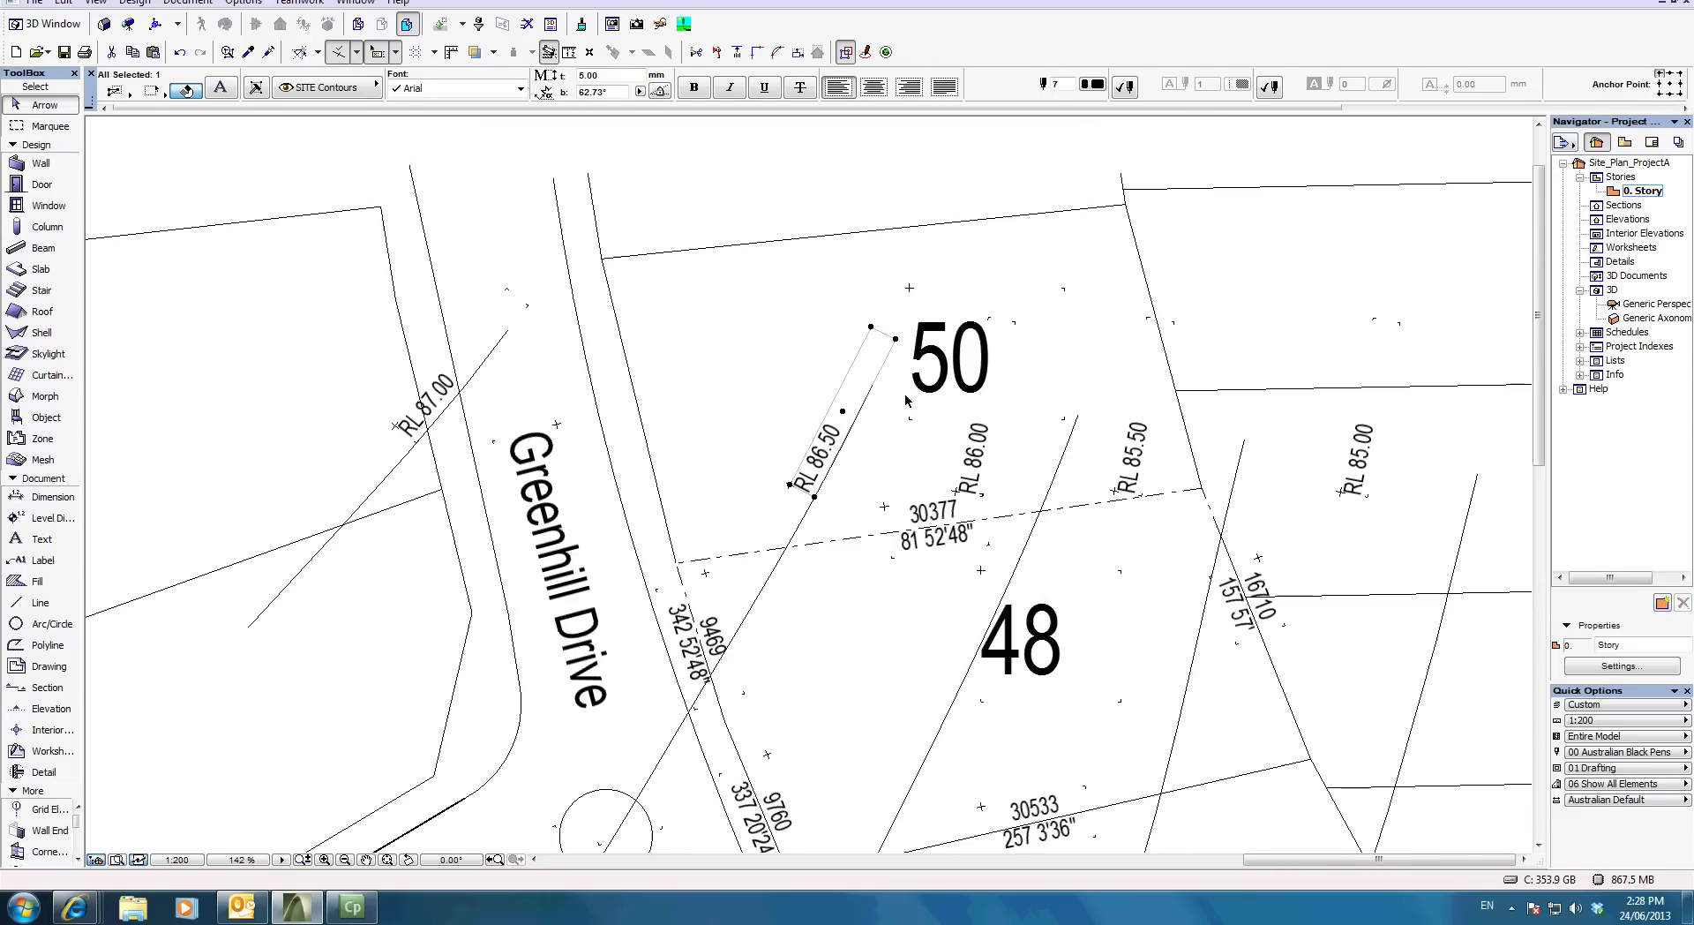
# Move the RL 86.00 label by its lower corner onto its contour line at the boundary between lots 50 and 48.
pyautogui.scroll(2, 946, 513)
pyautogui.press('Escape')
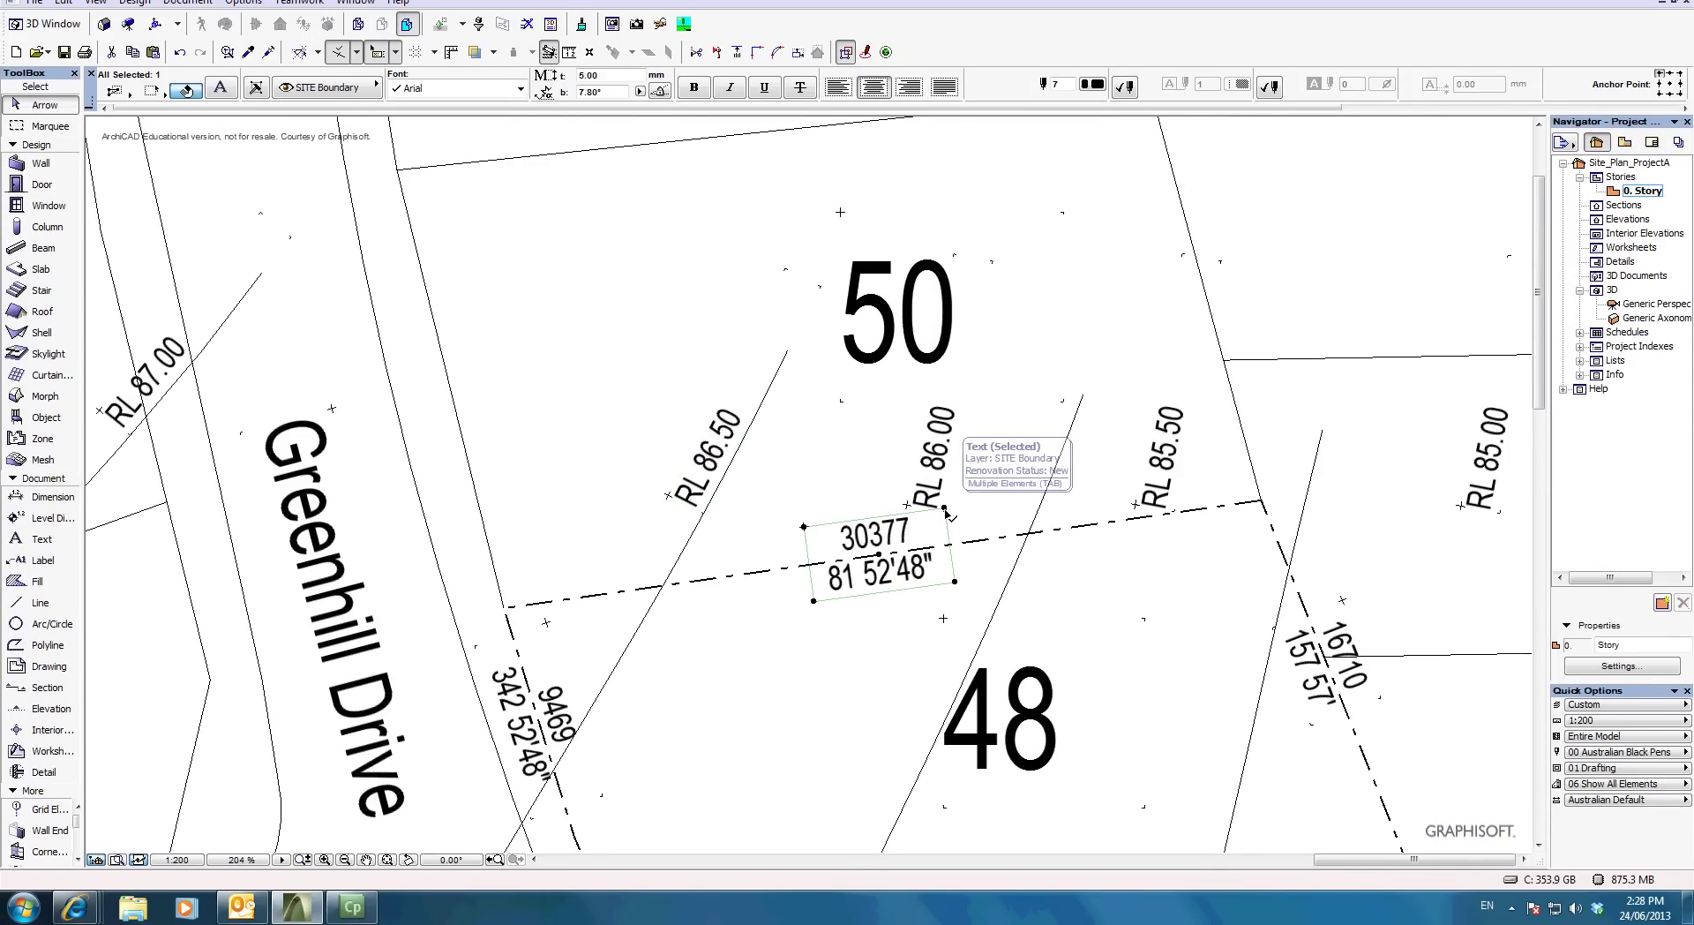
pyautogui.click(994, 262)
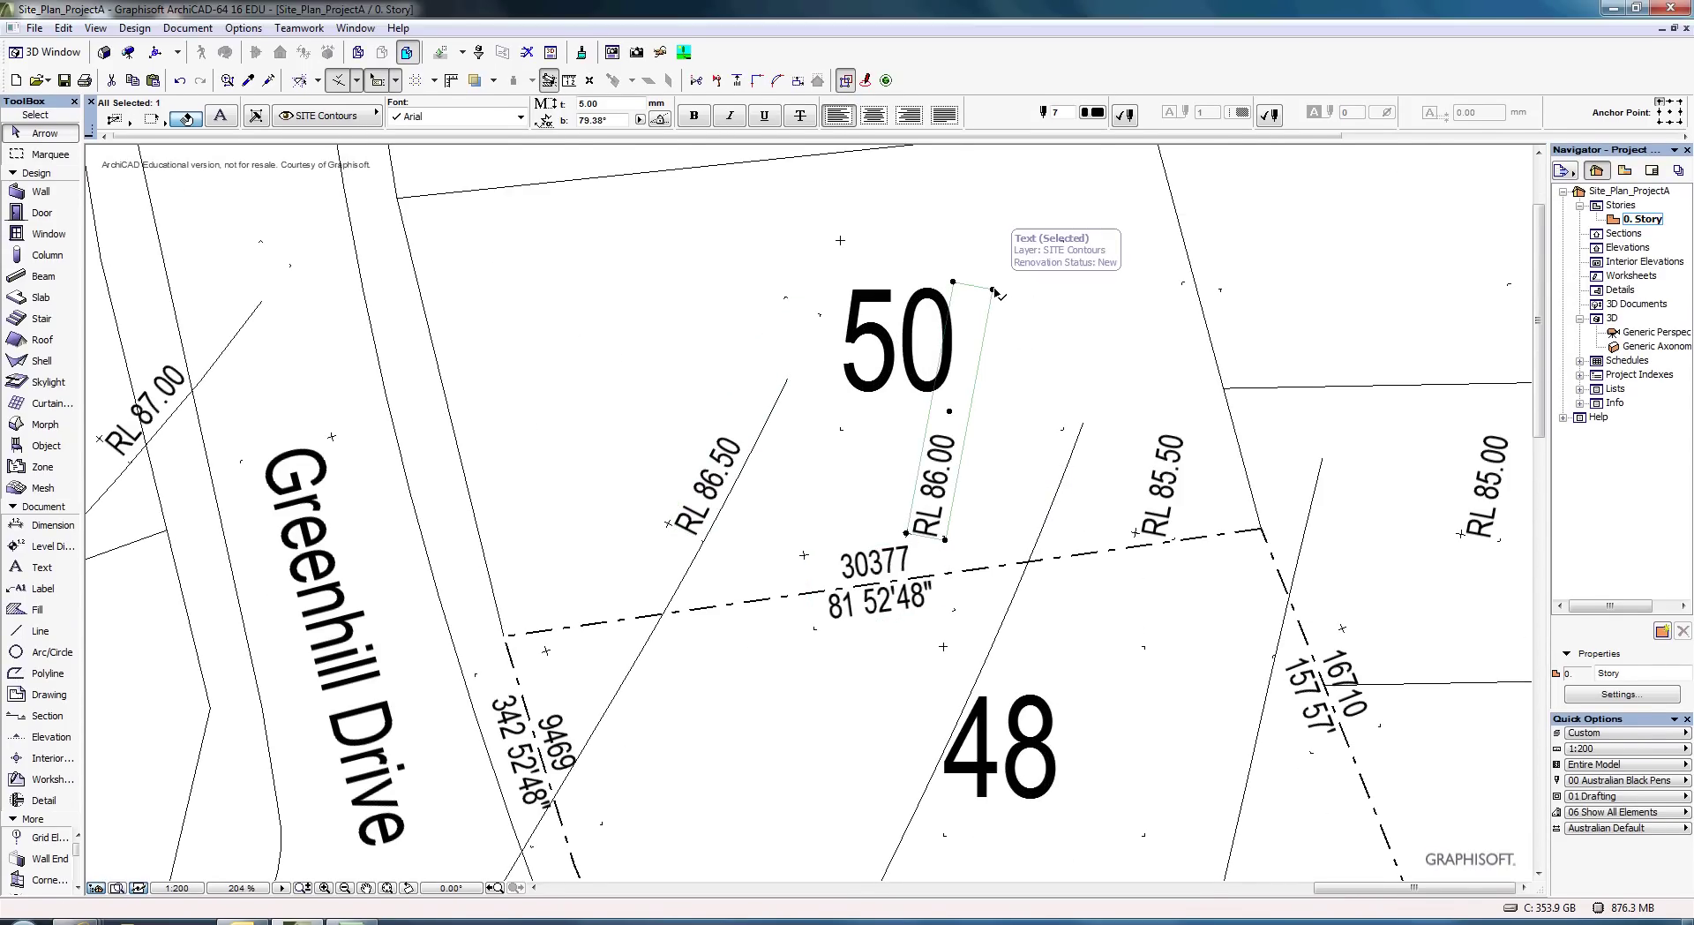
pyautogui.hotkey('ctrl', 'd')
pyautogui.click(945, 539)
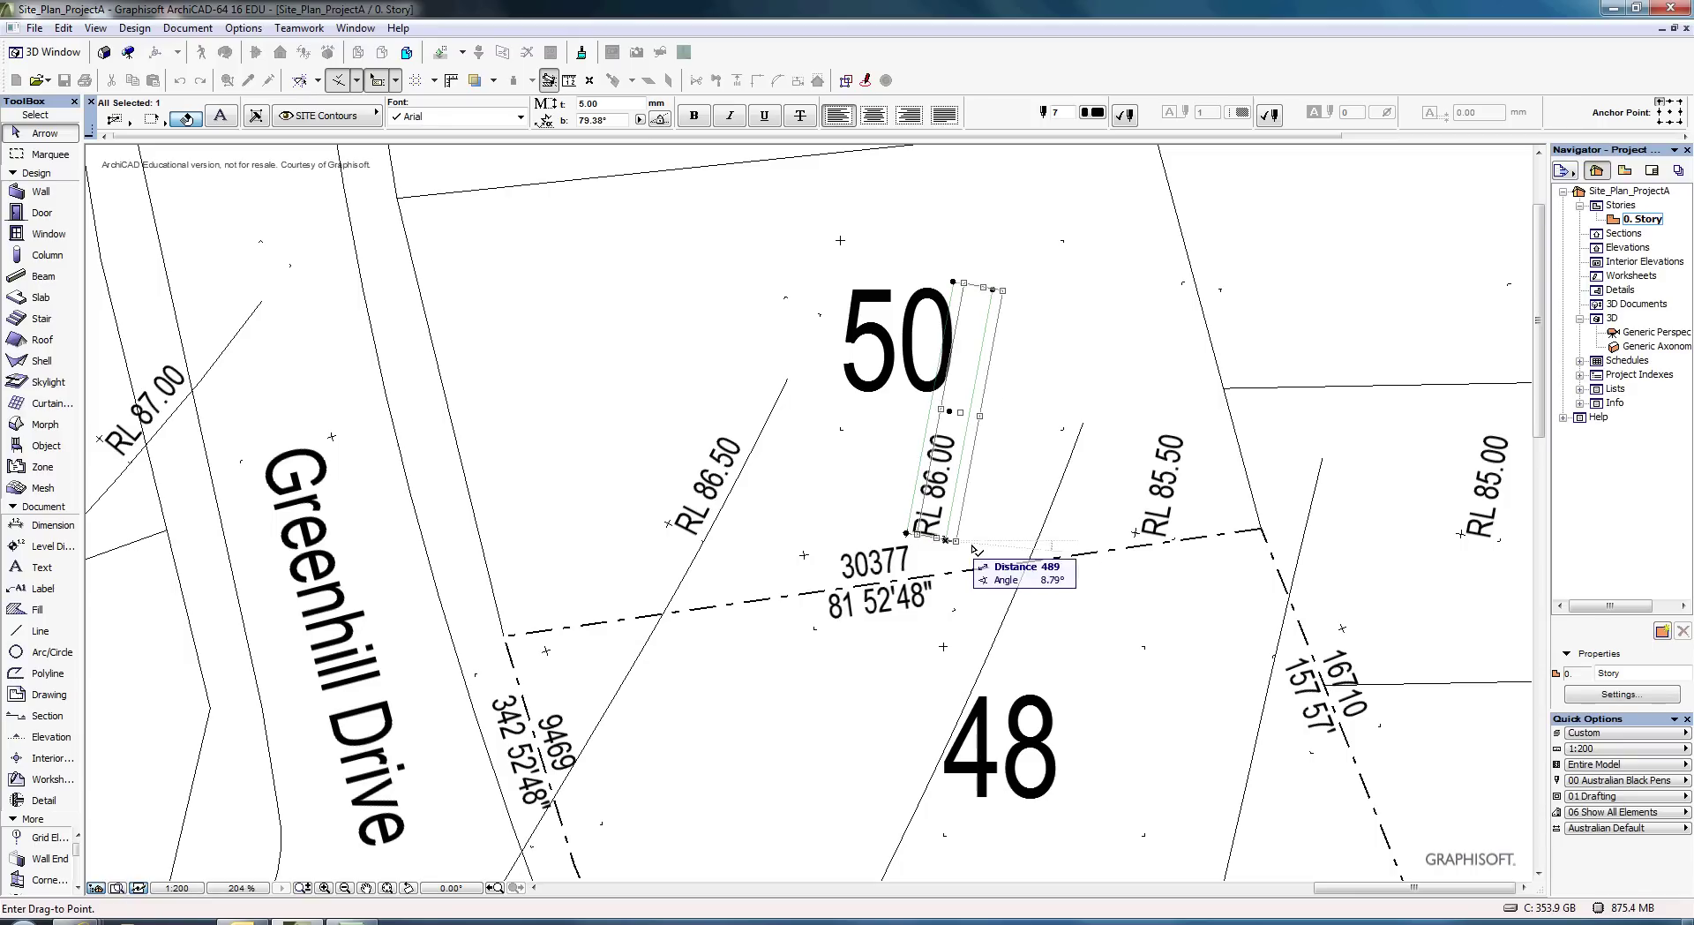
pyautogui.click(1033, 558)
# Rotate the RL 86.00 label about its lower corner to about 68.5°, parallel to its contour line.
pyautogui.hotkey('ctrl', 'e')
pyautogui.click(1031, 557)
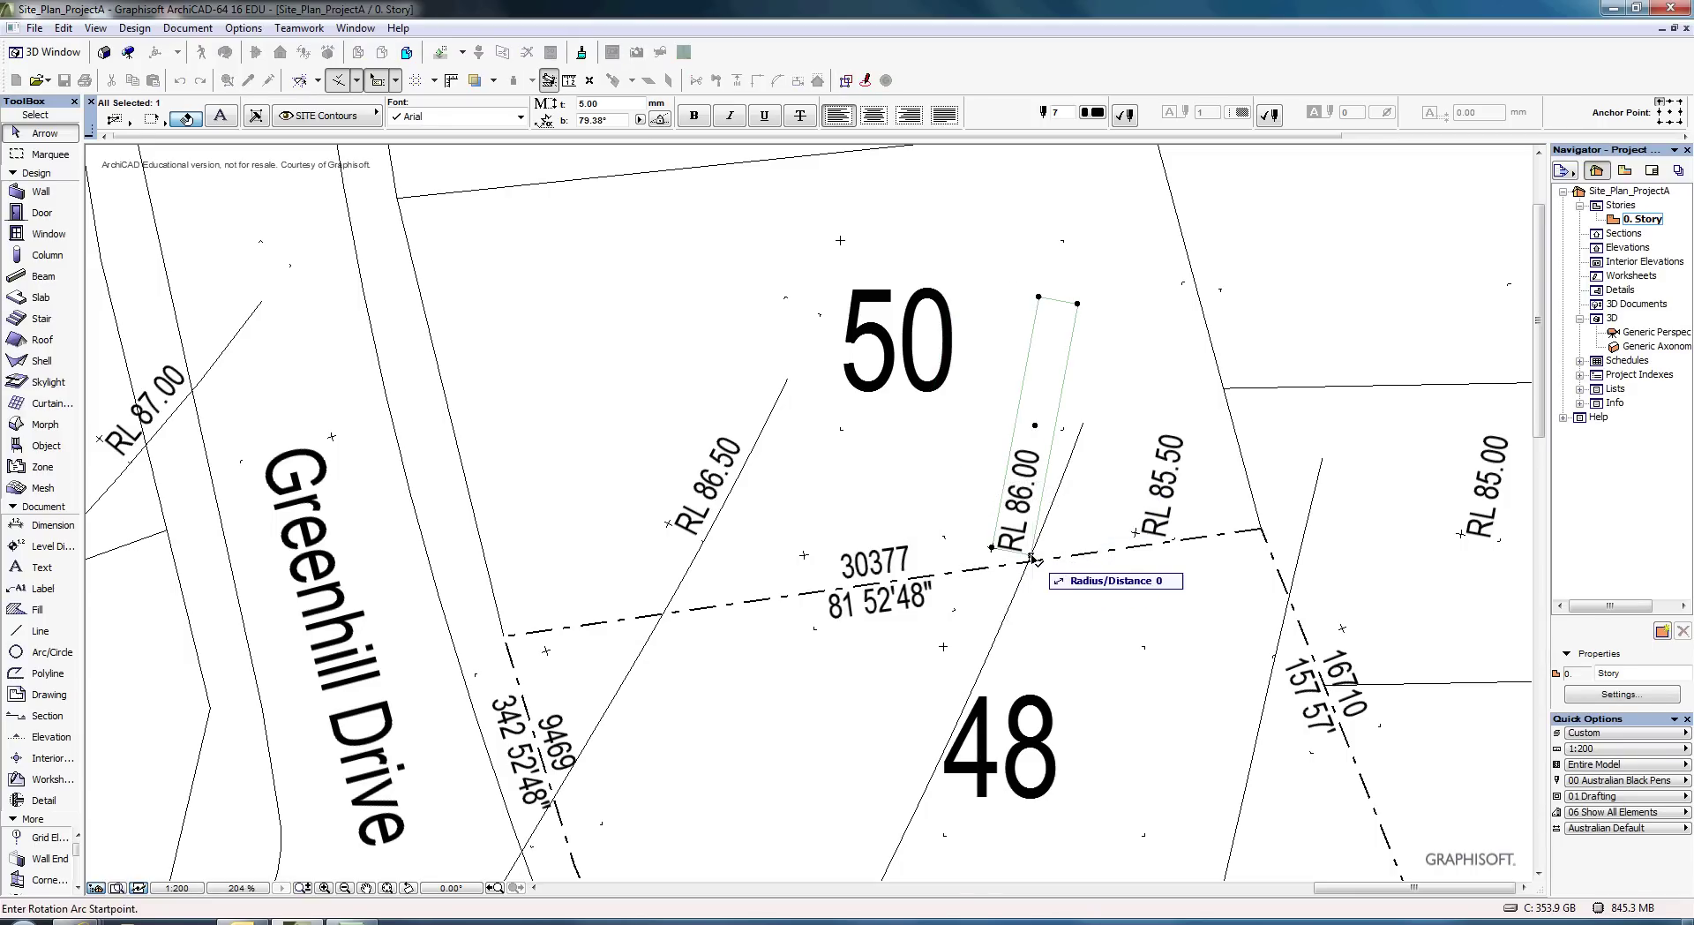
pyautogui.click(1085, 307)
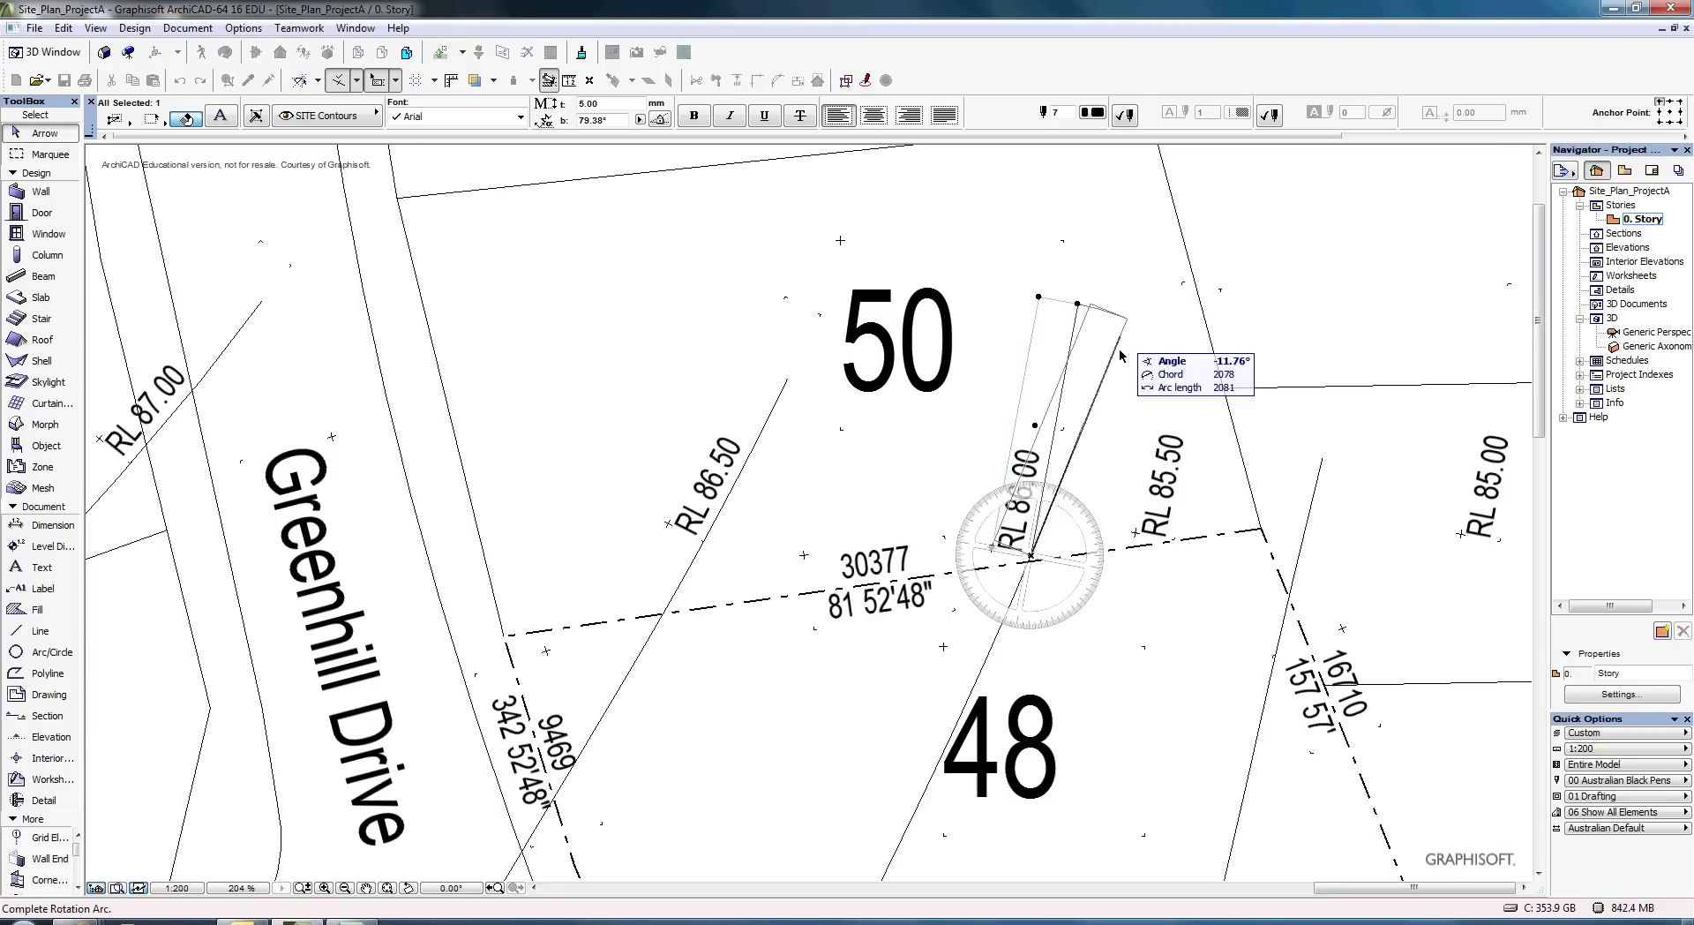
pyautogui.click(1084, 430)
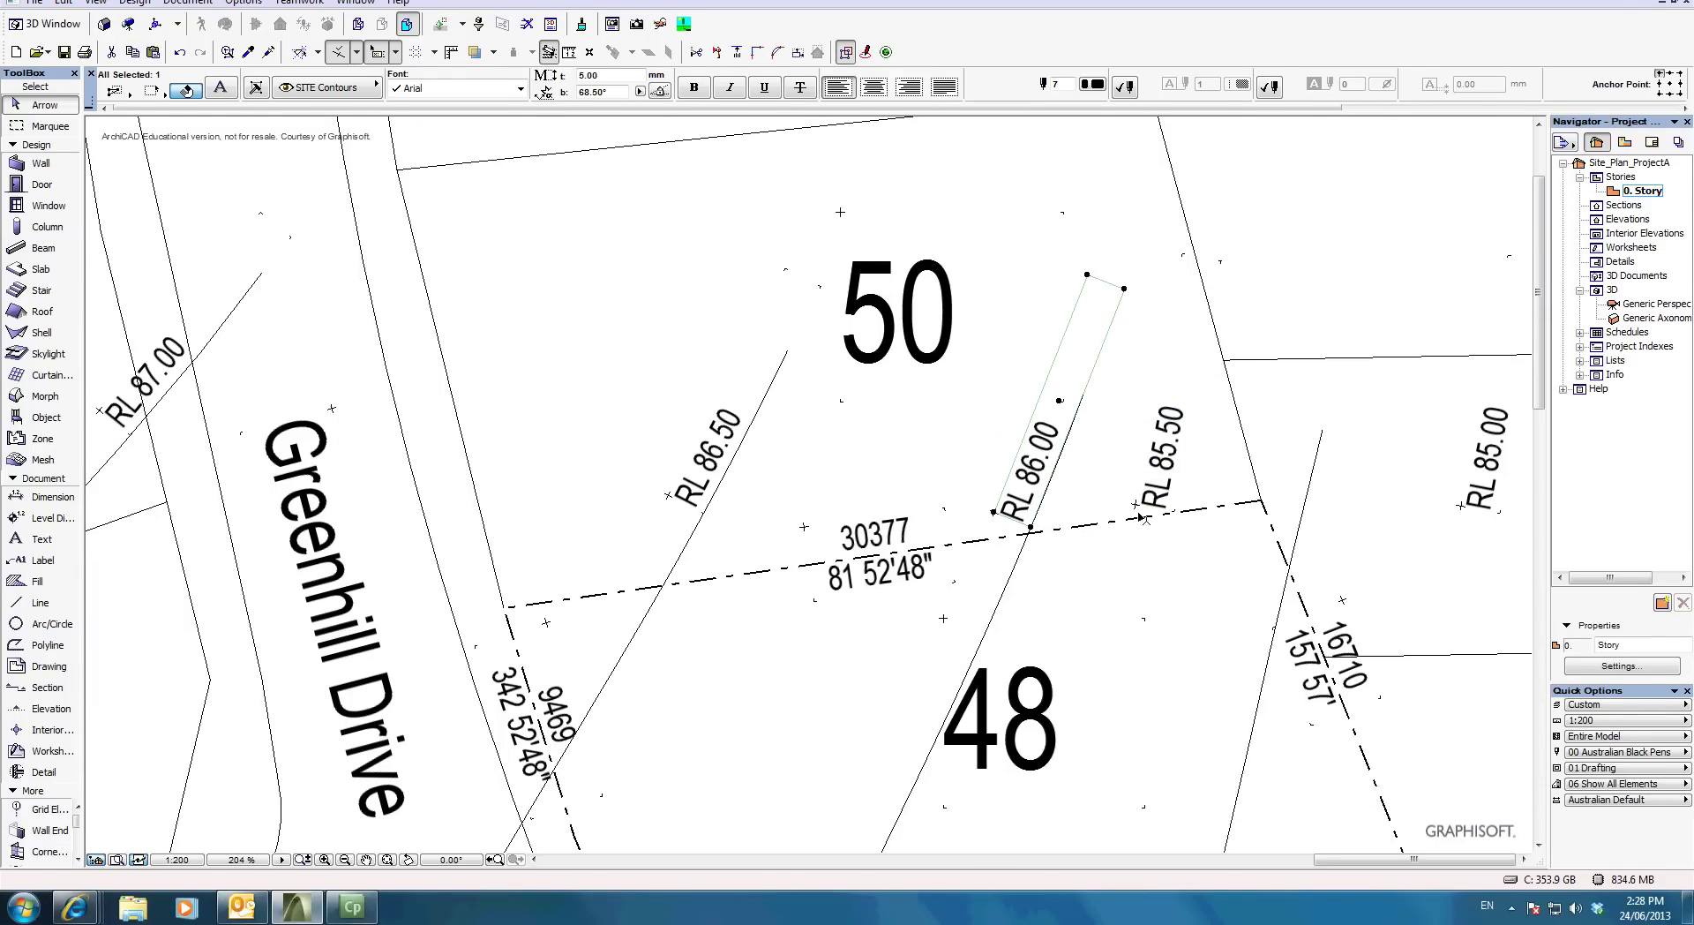
# Move the RL 85.50 label by its lower corner onto its contour line just east of lot 48's northeast corner.
pyautogui.click(1136, 506)
pyautogui.hotkey('ctrl', 'd')
pyautogui.click(1174, 511)
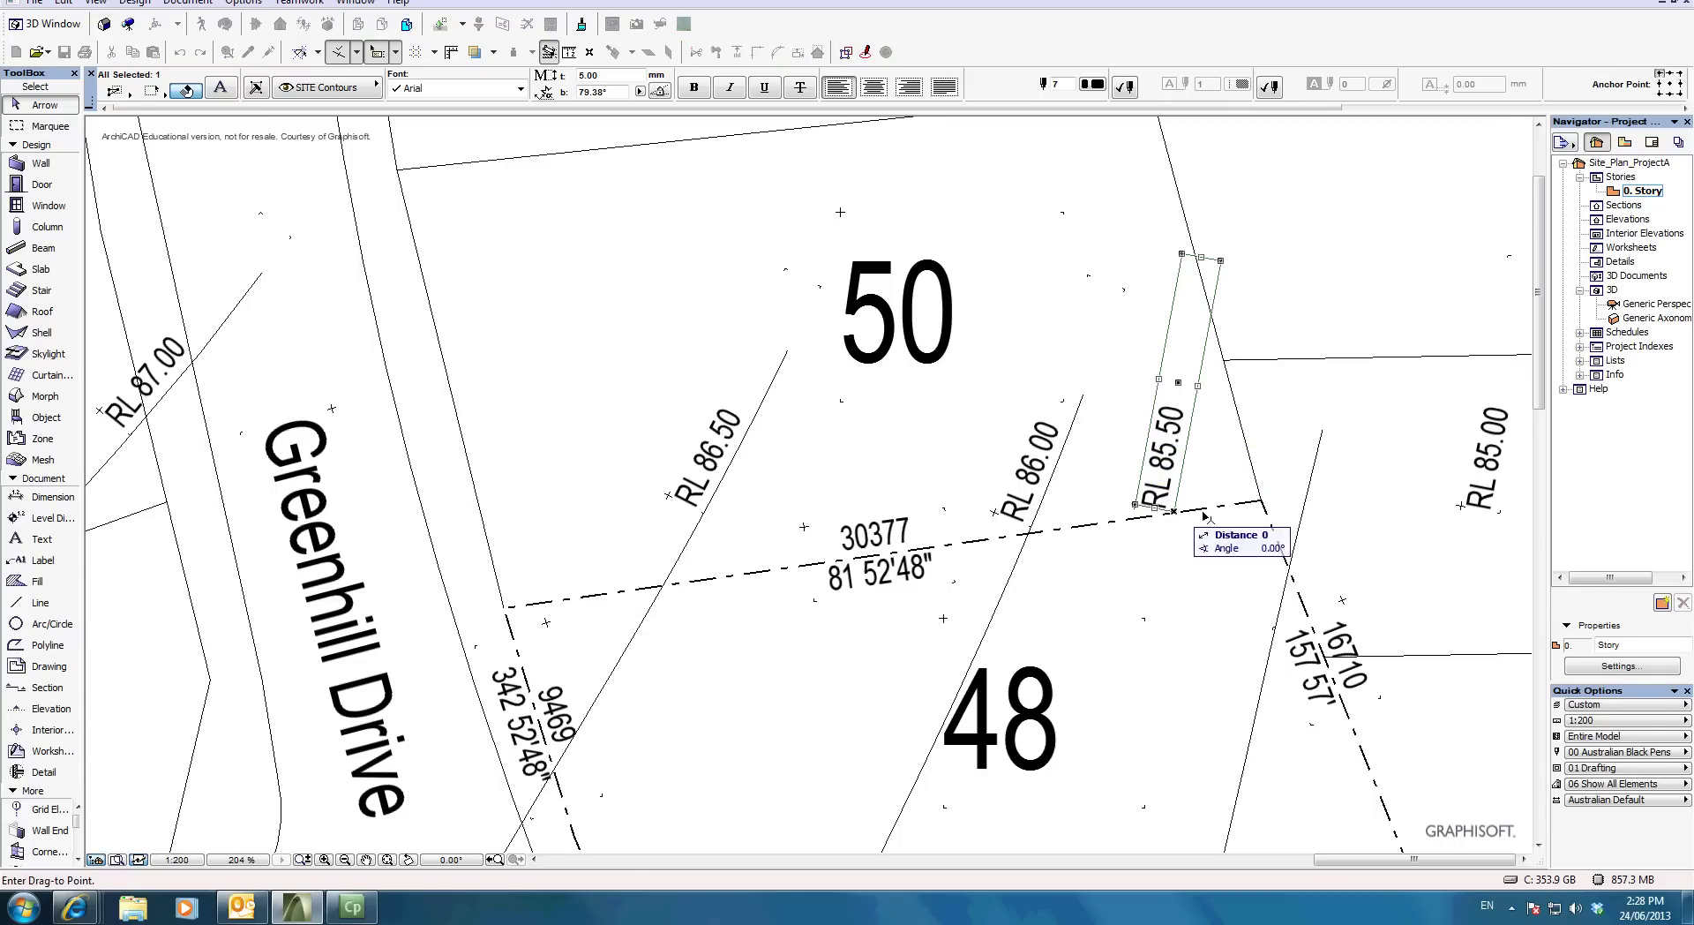
pyautogui.click(1306, 512)
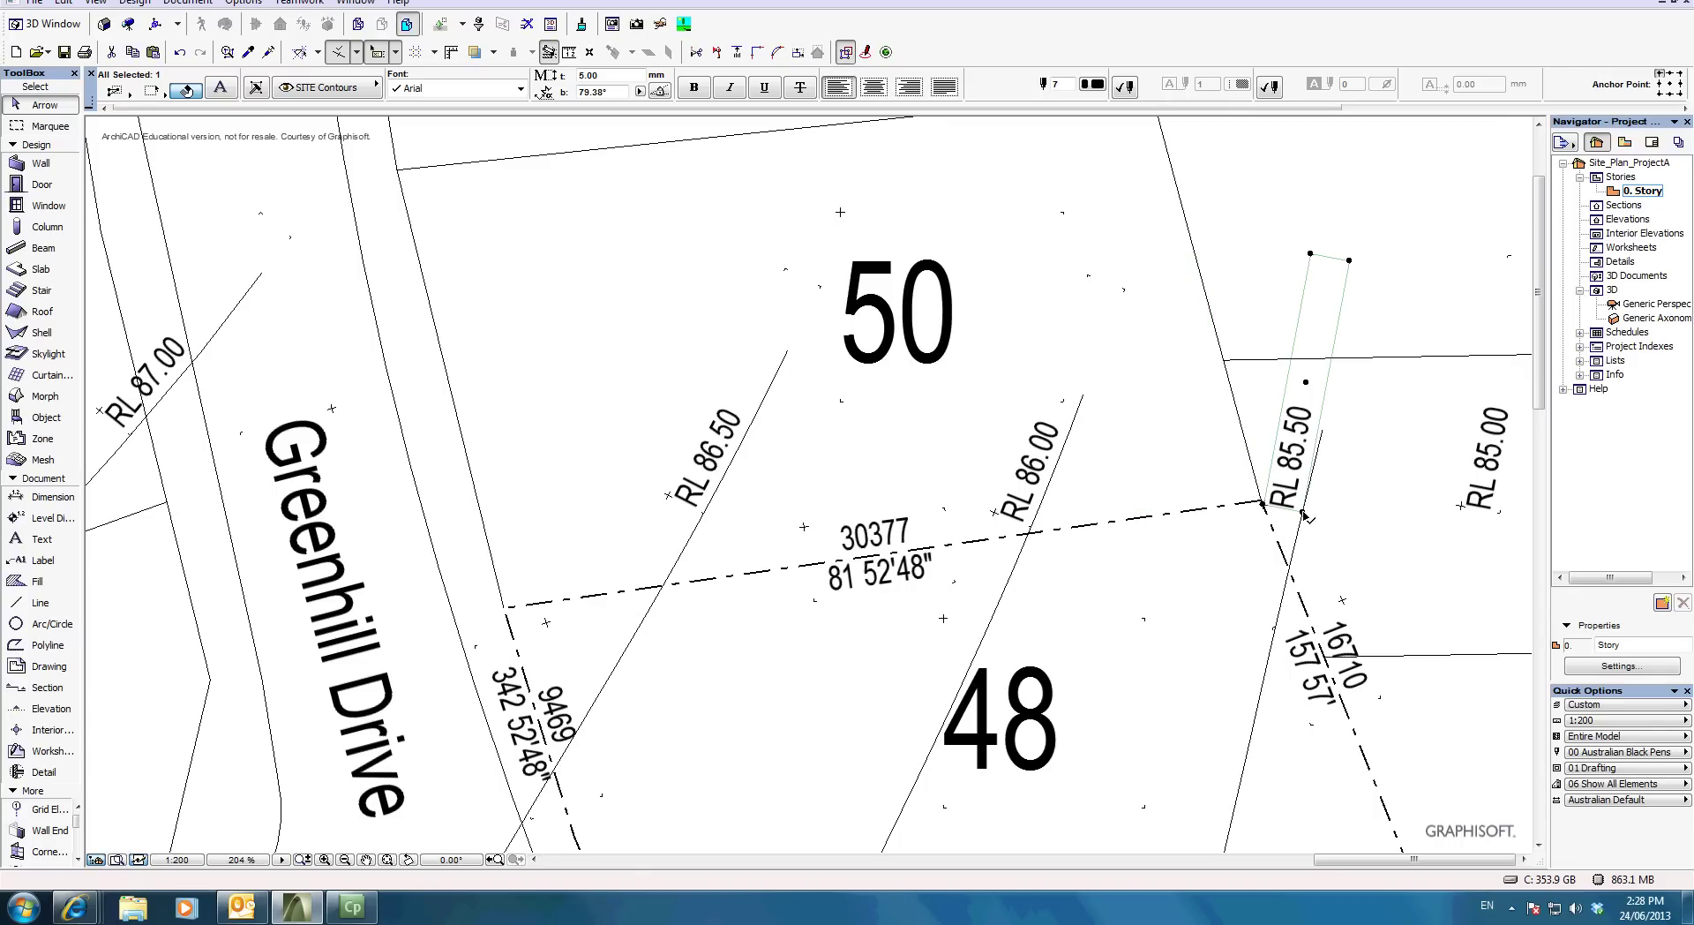
# Rotate the RL 85.50 label about its lower corner to about 76° to follow its contour line.
pyautogui.hotkey('ctrl', 'e')
pyautogui.click(1305, 513)
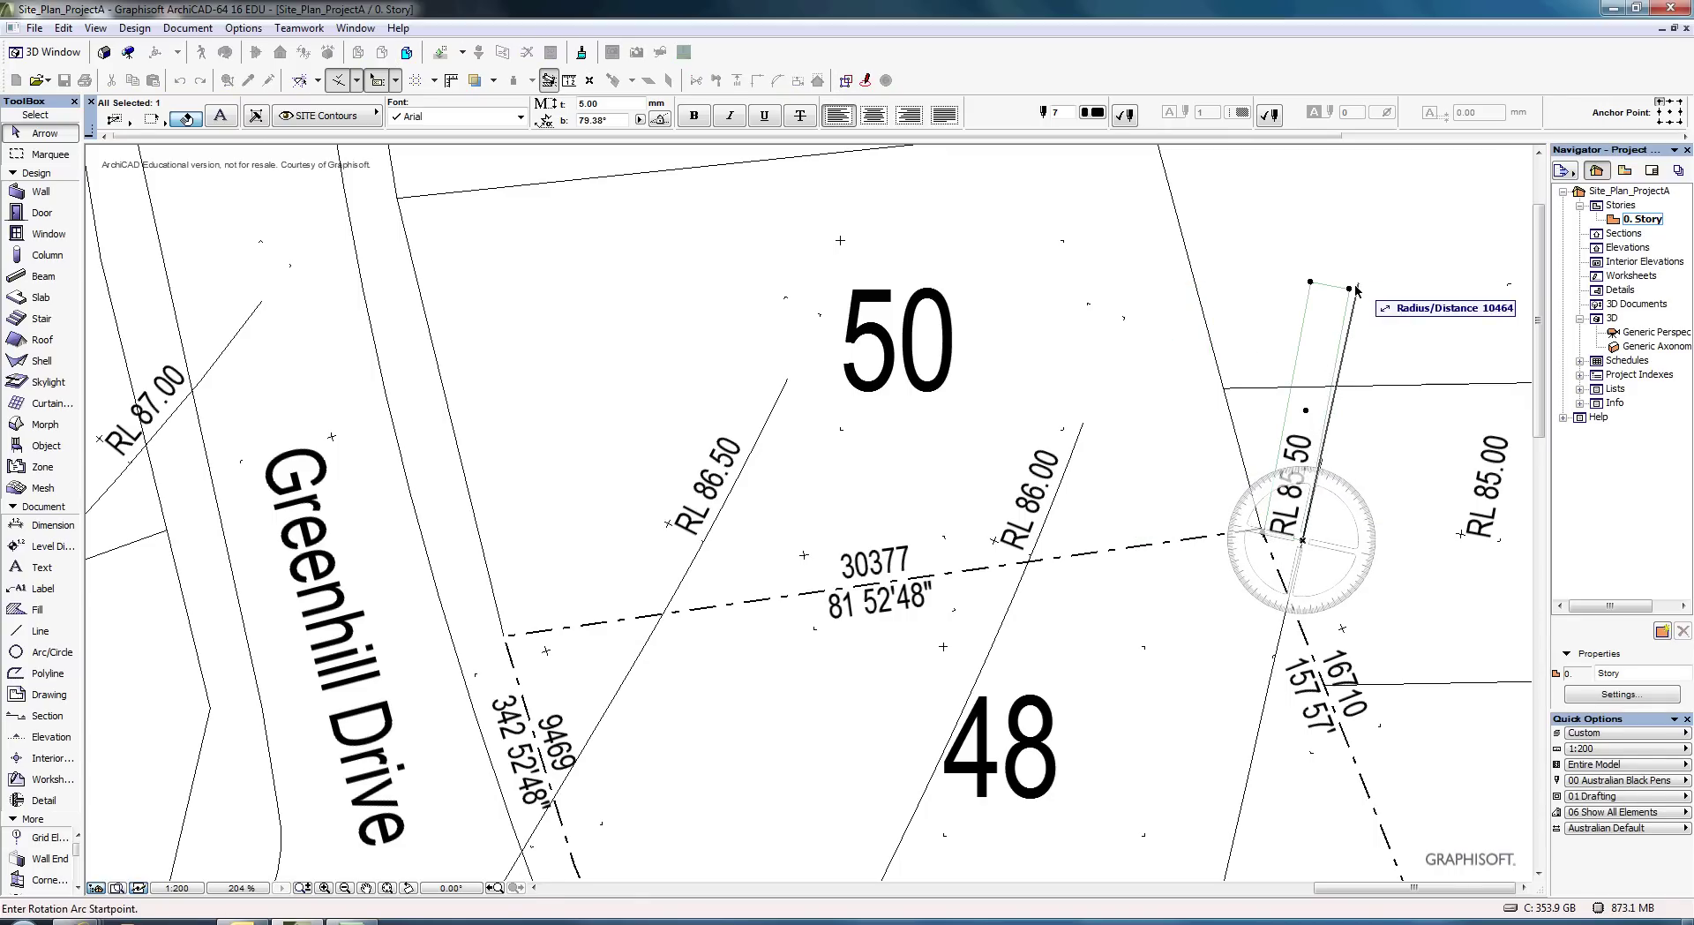
pyautogui.click(1350, 290)
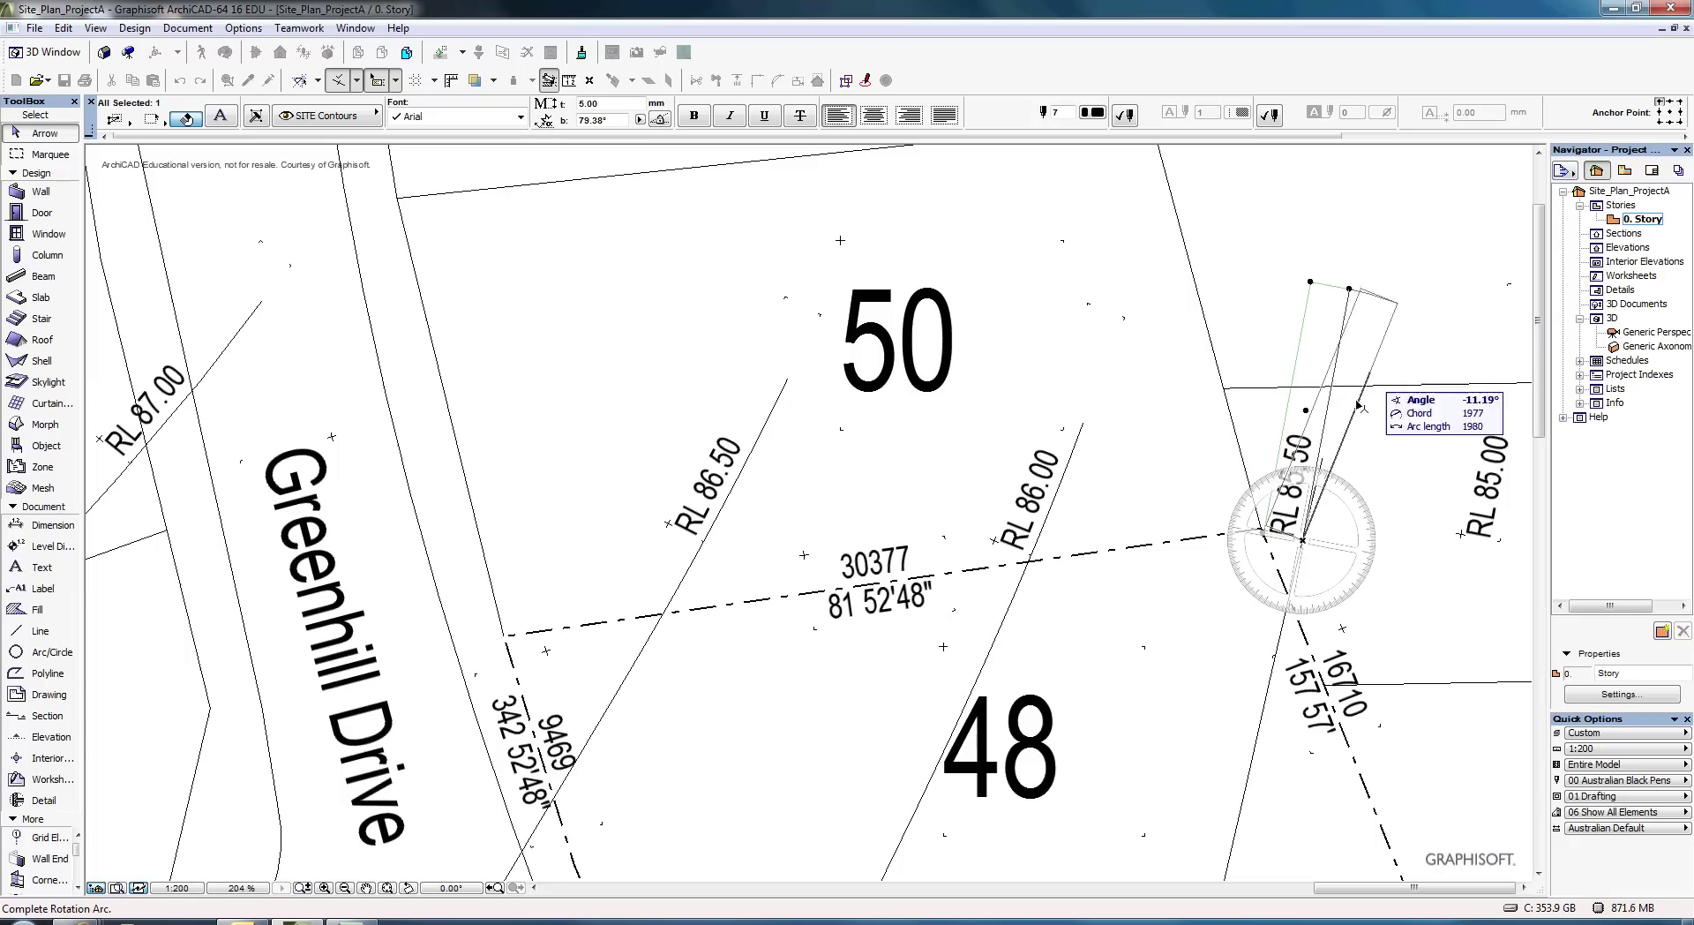
pyautogui.click(1326, 468)
pyautogui.scroll(-3, 1398, 469)
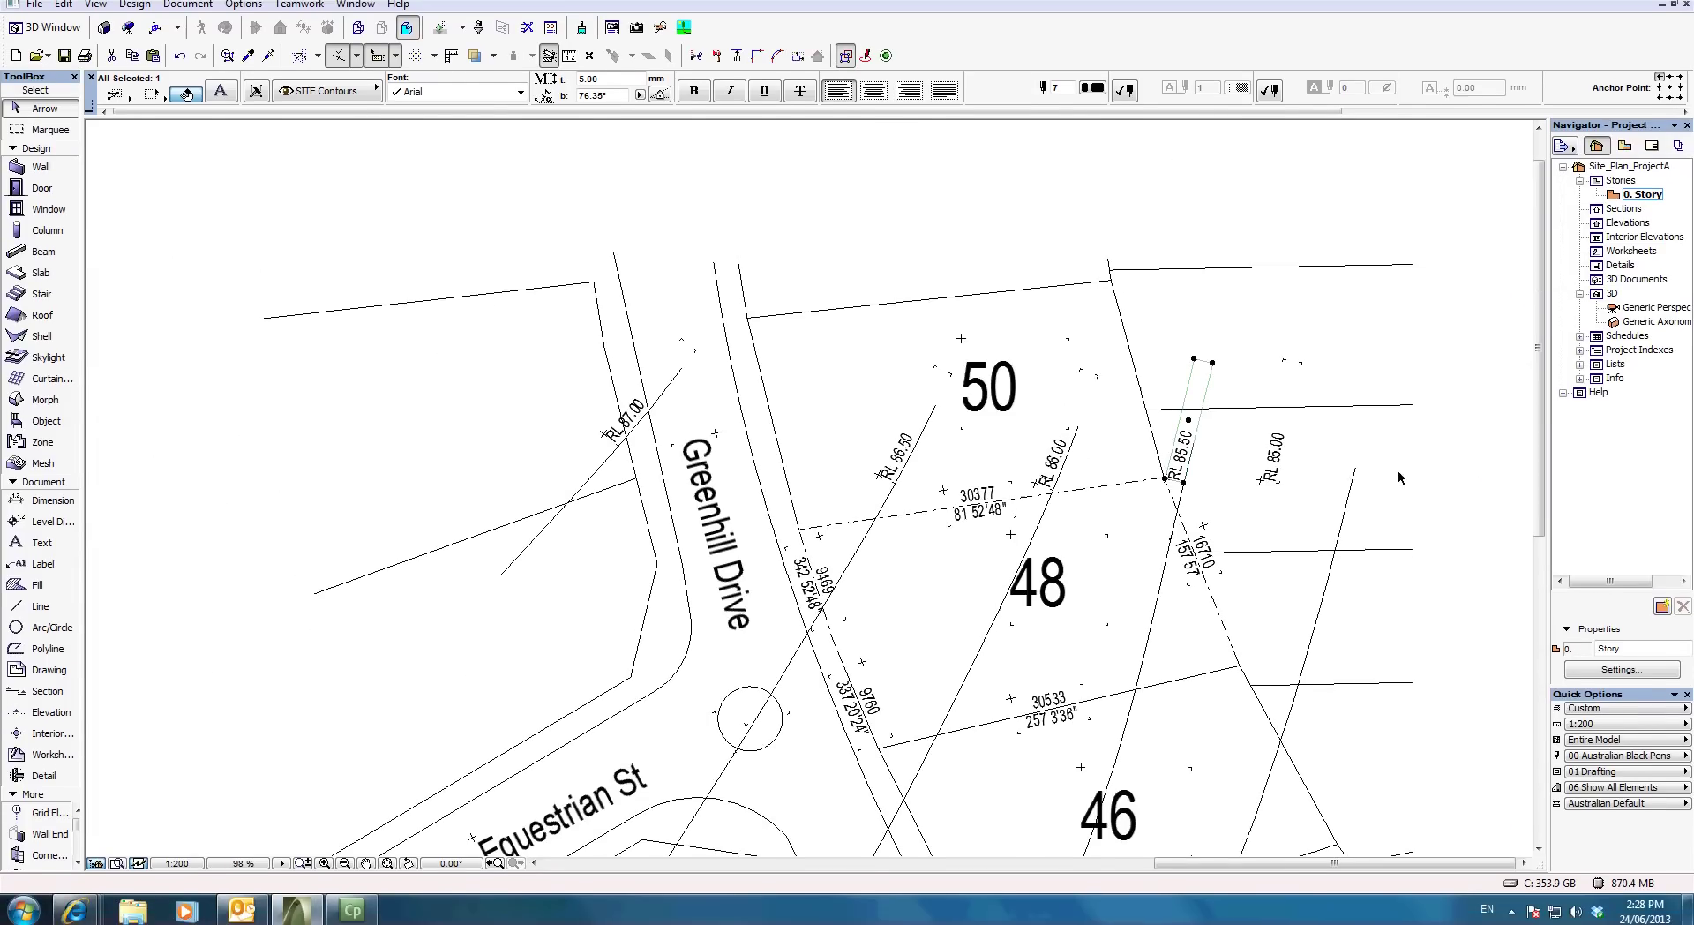
# Move the RL 85.00 label by its lower corner onto the easternmost contour line, below the line's upper end.
pyautogui.scroll(4, 1133, 520)
pyautogui.click(991, 523)
pyautogui.click(1109, 450)
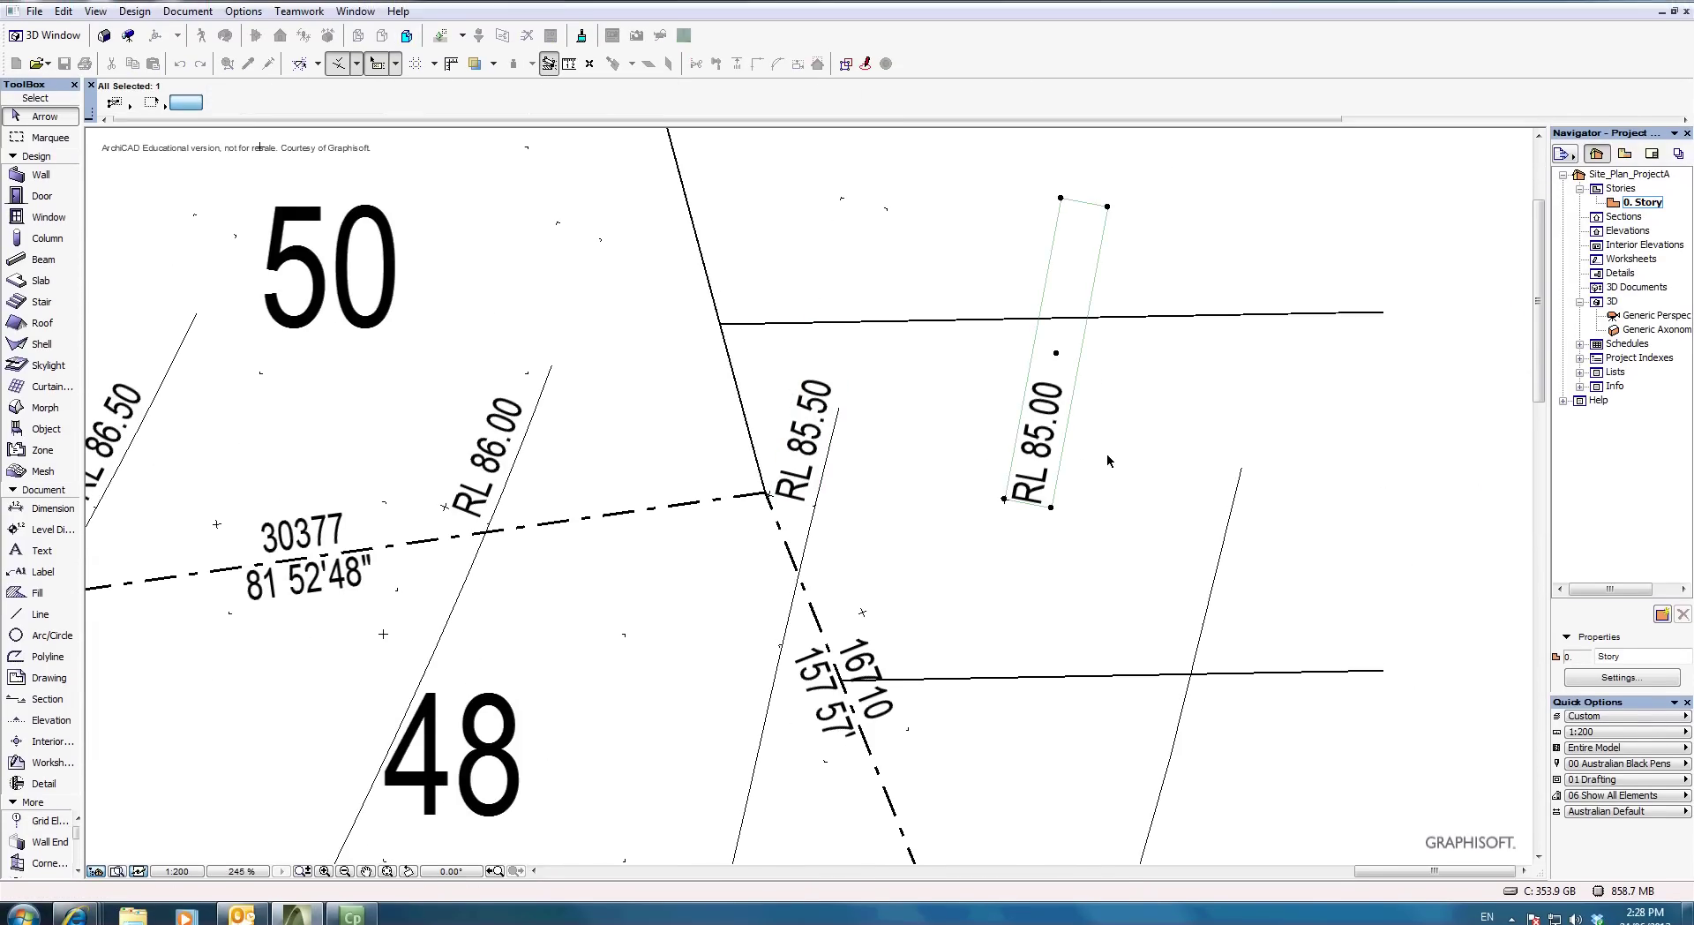
pyautogui.hotkey('ctrl', 'd')
pyautogui.click(1051, 497)
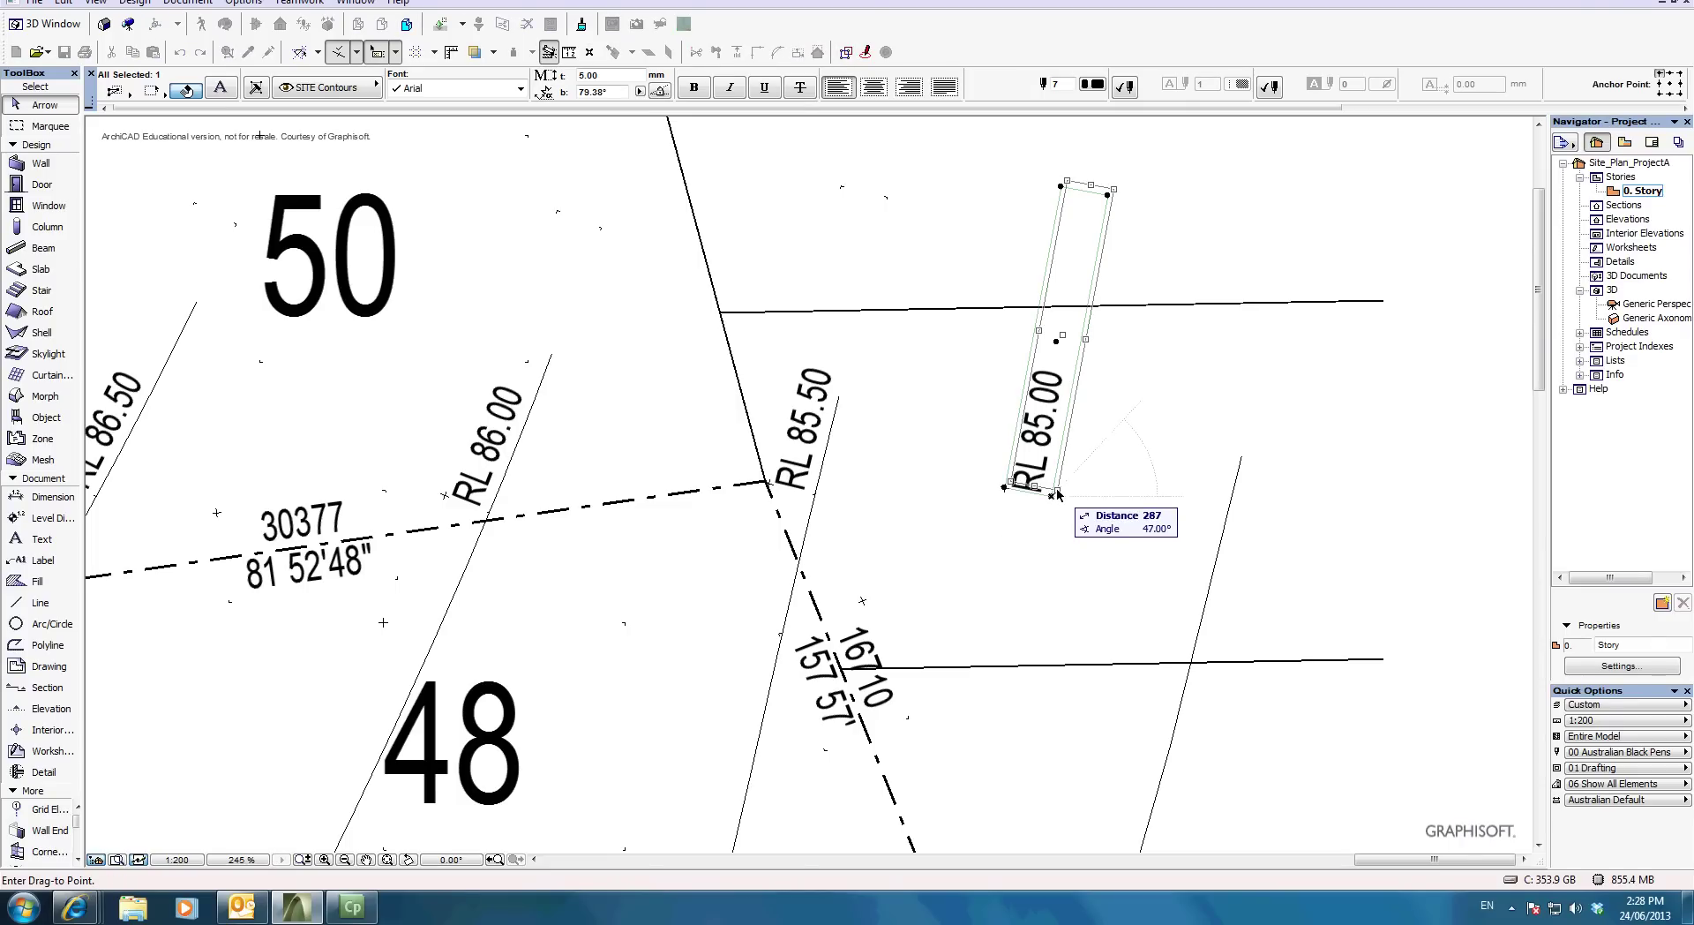
pyautogui.click(1209, 590)
# Rotate the RL 85.00 label about its lower corner to about 76° along the easternmost contour line and deselect it.
pyautogui.hotkey('ctrl', 'e')
pyautogui.click(1208, 590)
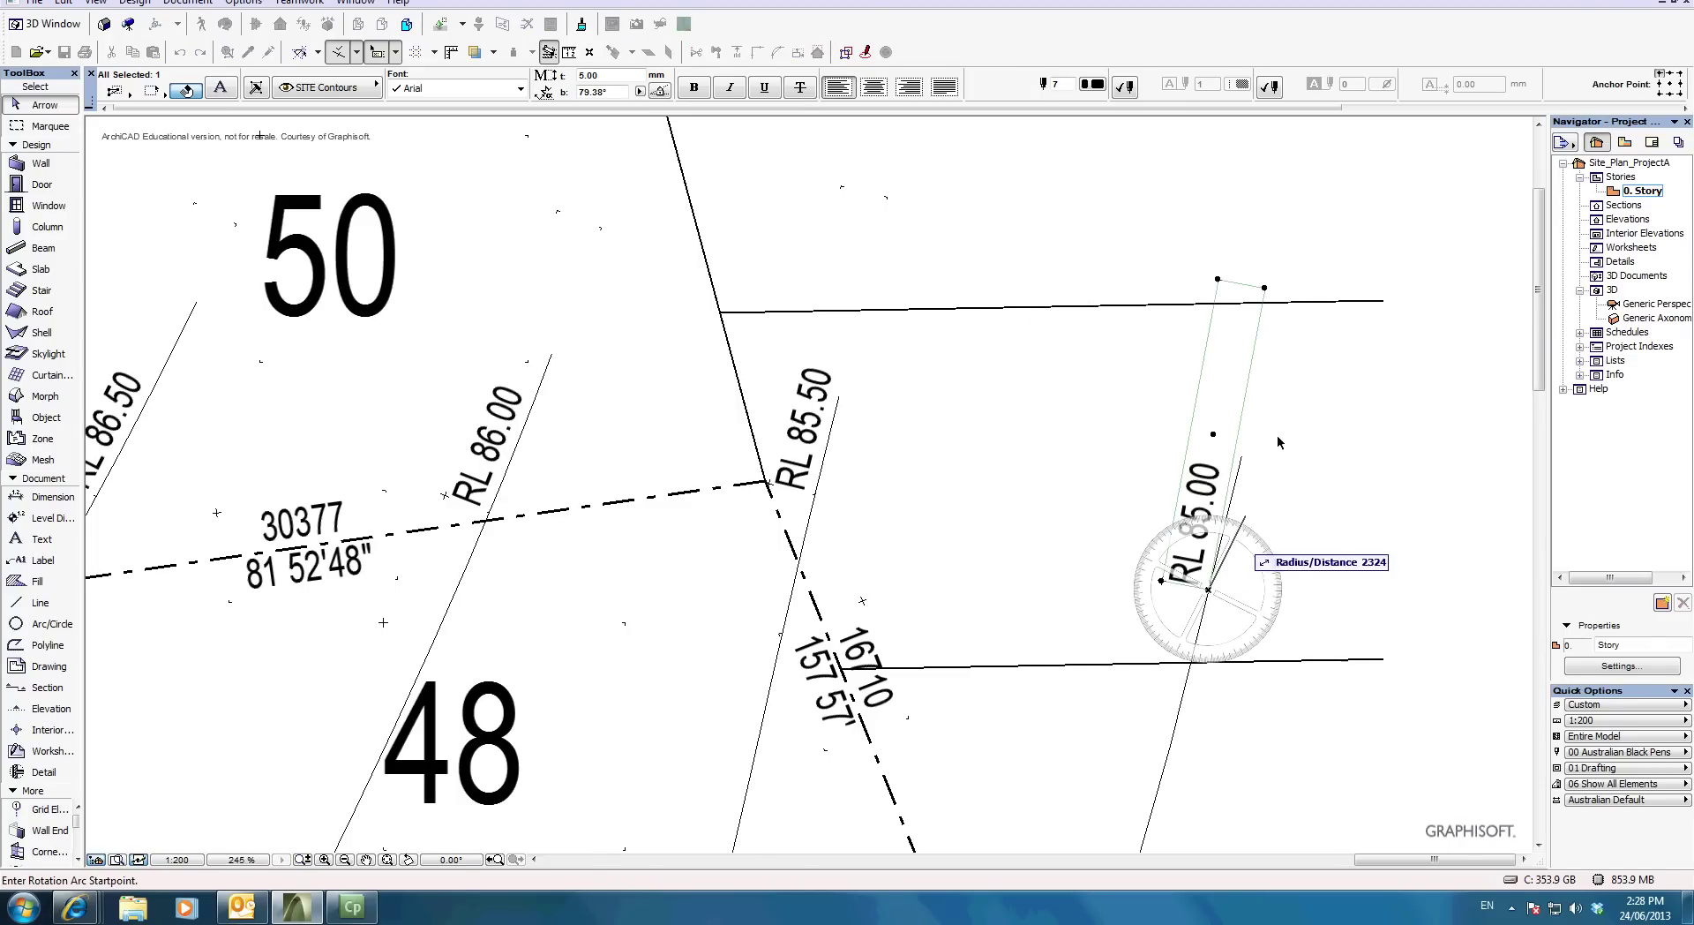
pyautogui.click(1271, 290)
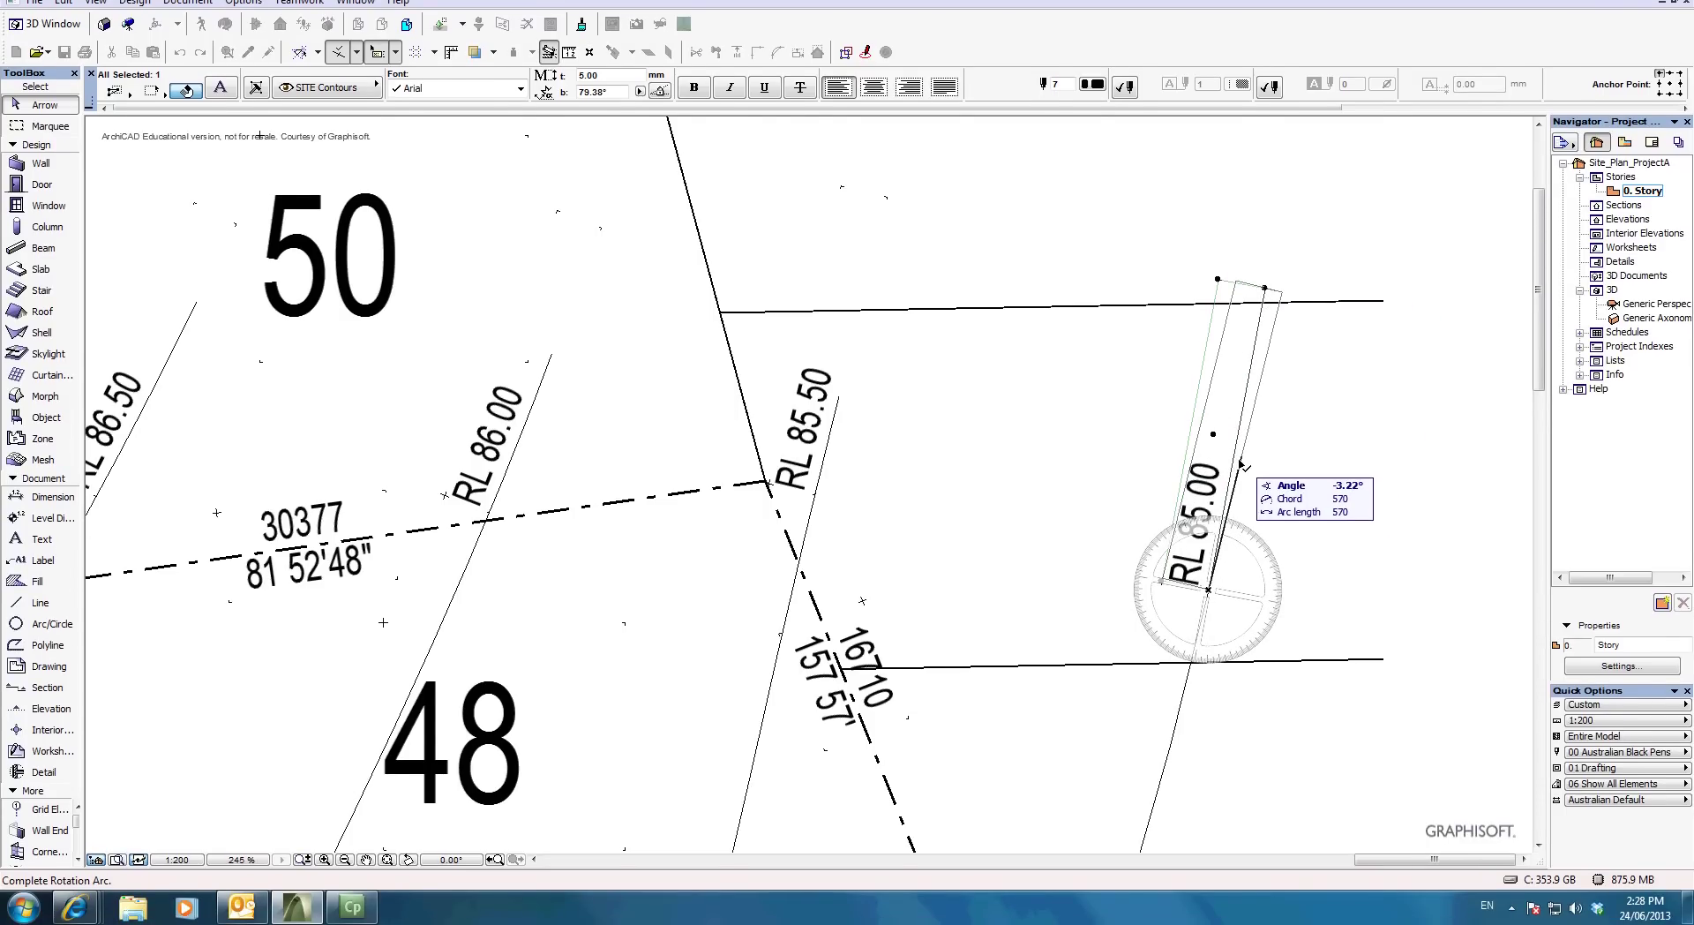
pyautogui.click(1240, 461)
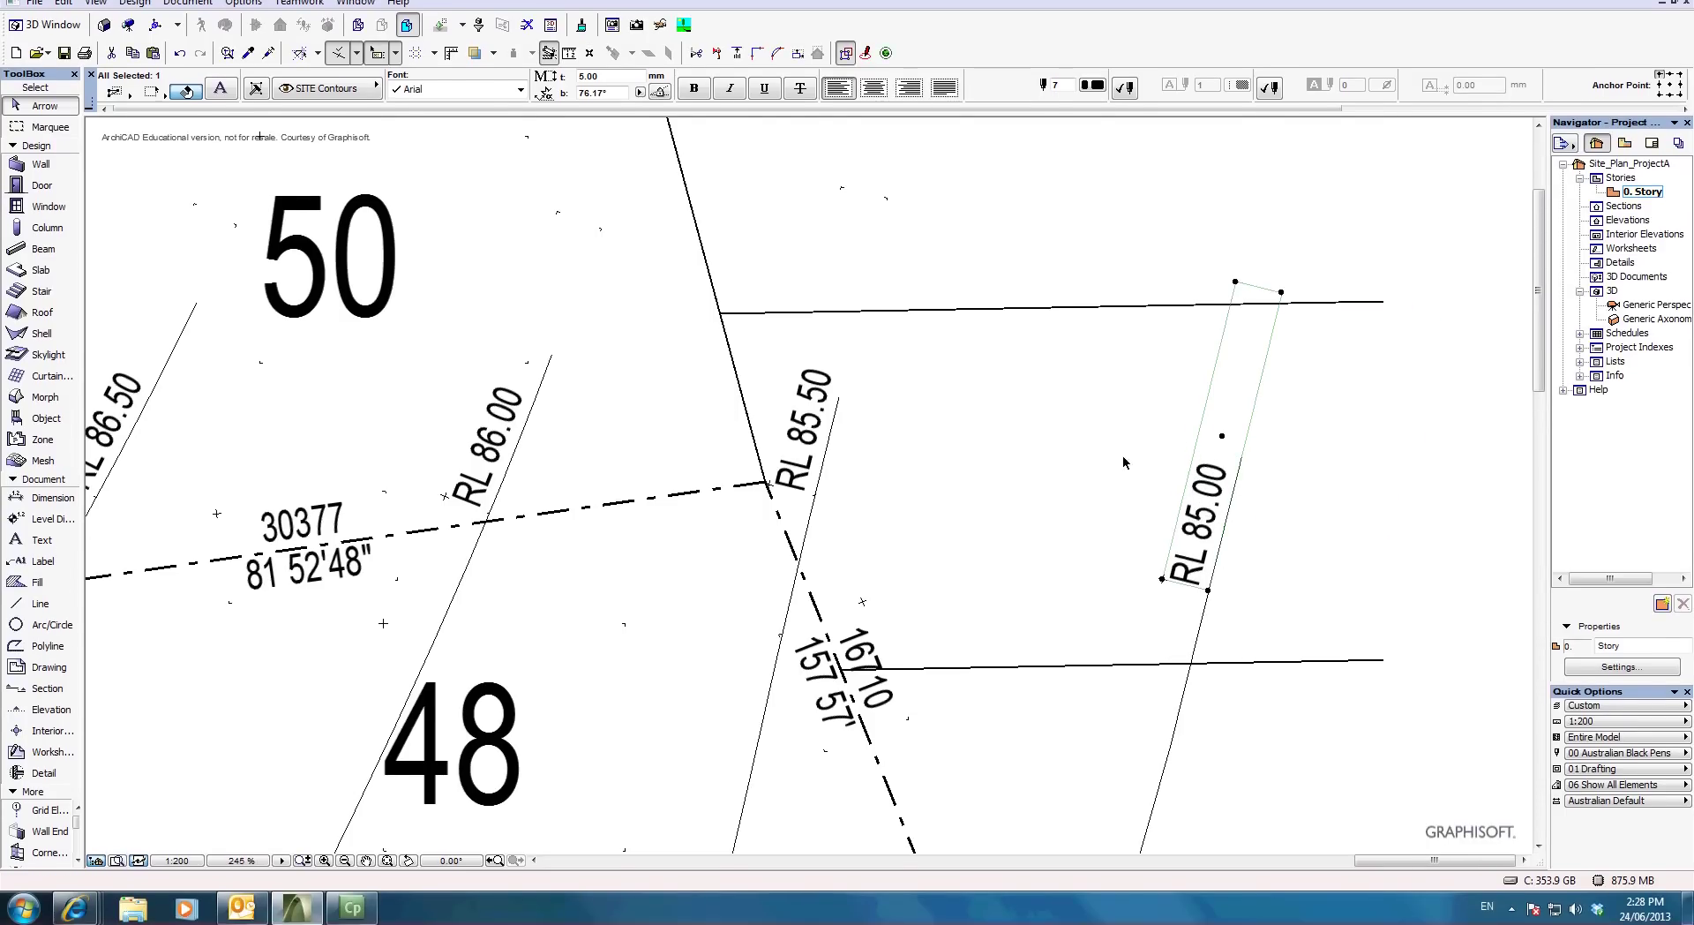
pyautogui.click(1114, 448)
pyautogui.scroll(-5, 1114, 448)
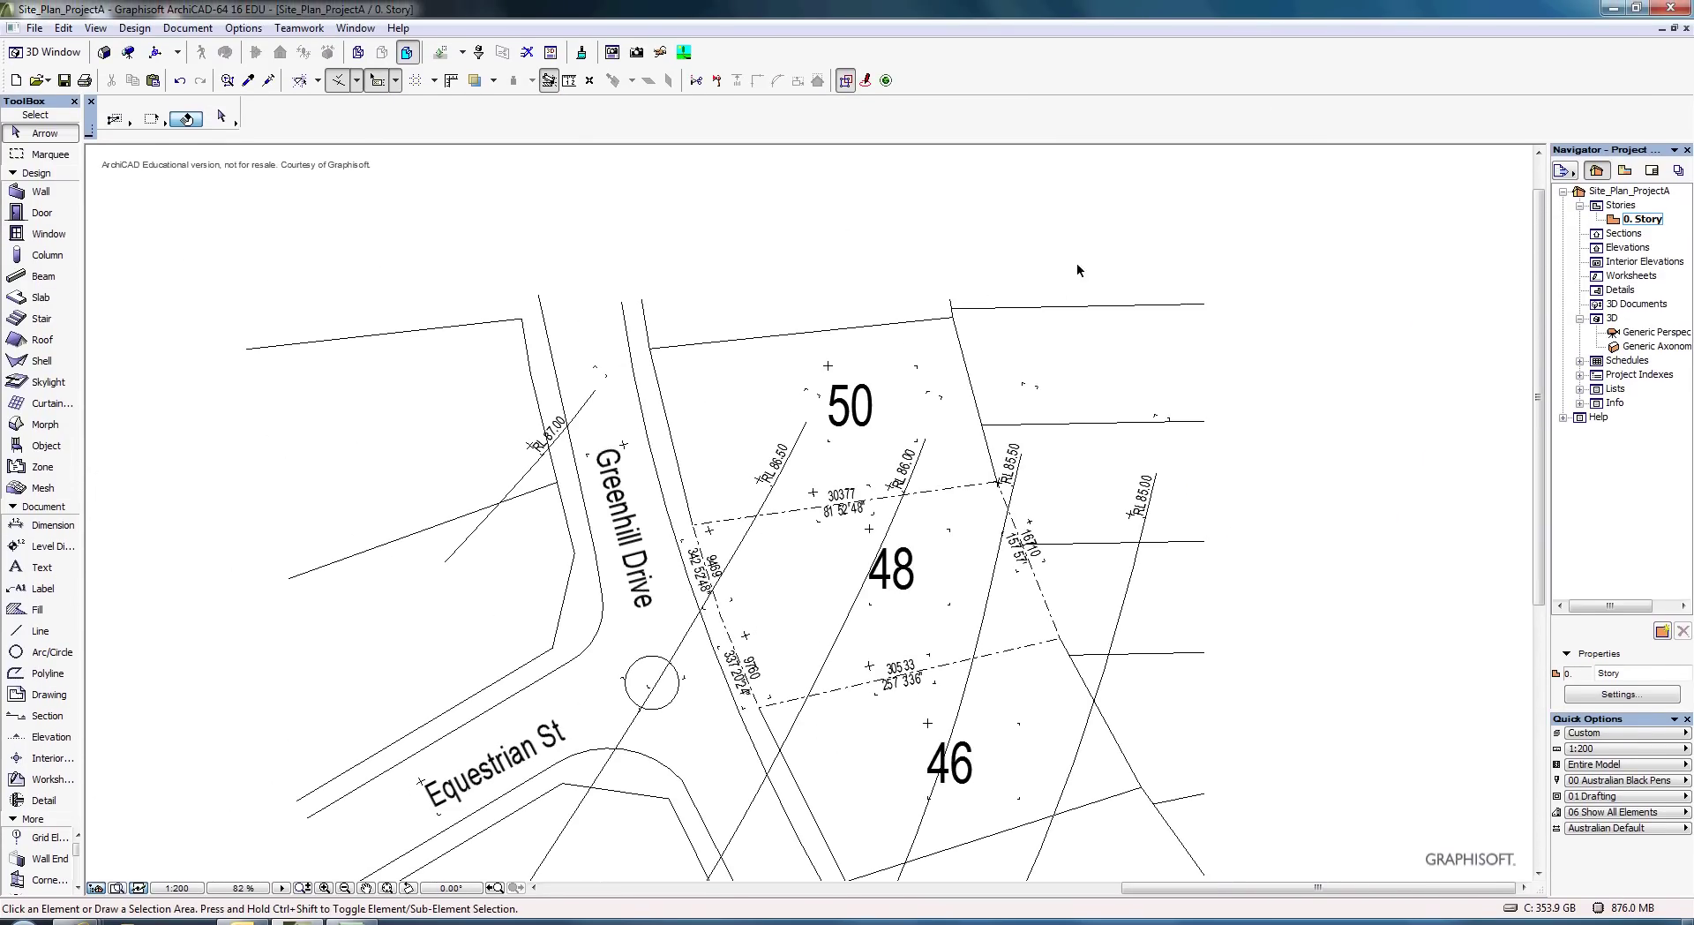
# Split the RL 86.50, 86.00, 85.50 and 85.00 contour lines along a slanted line through lot 46's lower part and delete their lower portions.
pyautogui.scroll(-1, 500, 408)
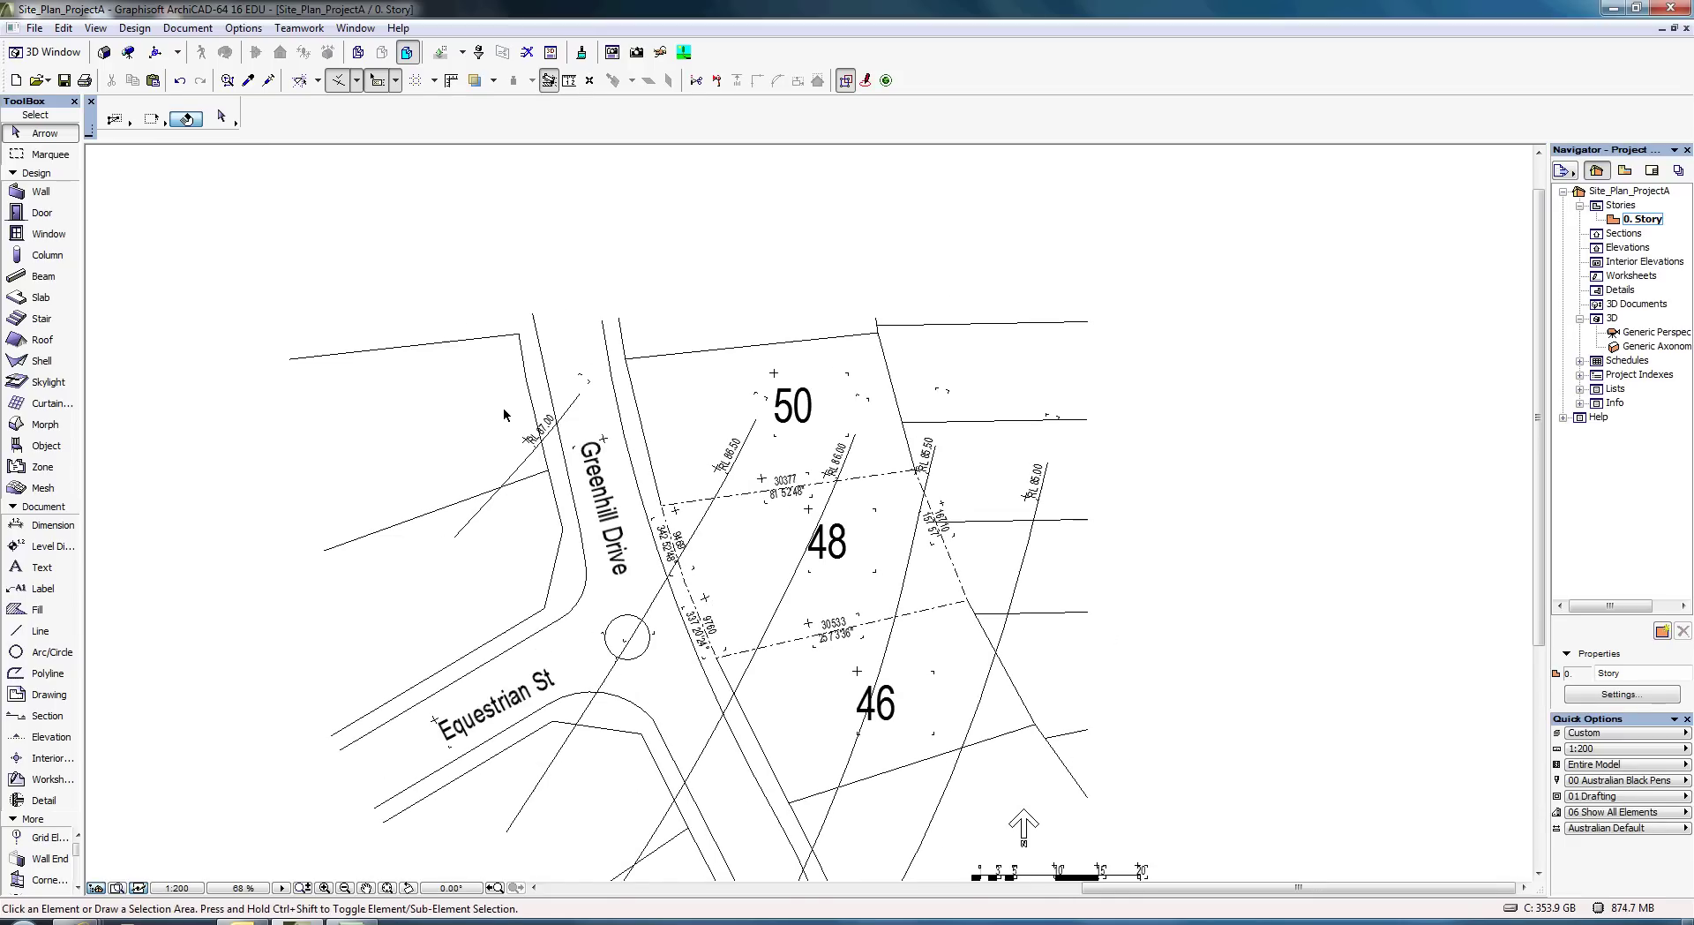
pyautogui.scroll(-2, 1119, 575)
pyautogui.scroll(2, 913, 730)
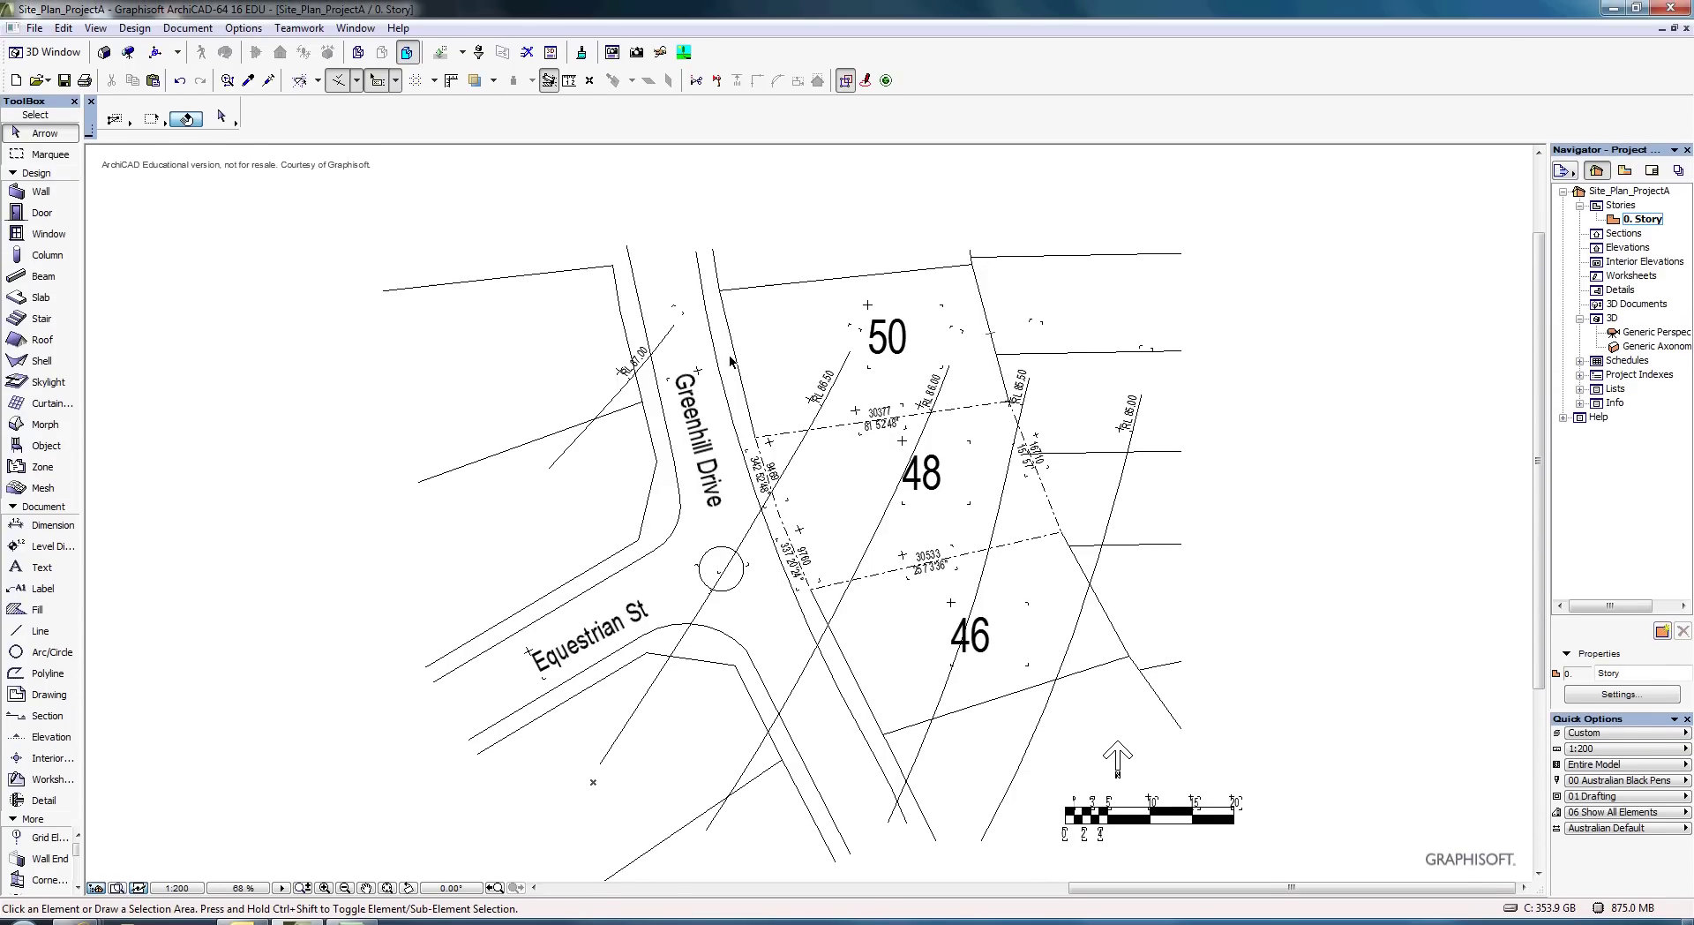
pyautogui.click(986, 780)
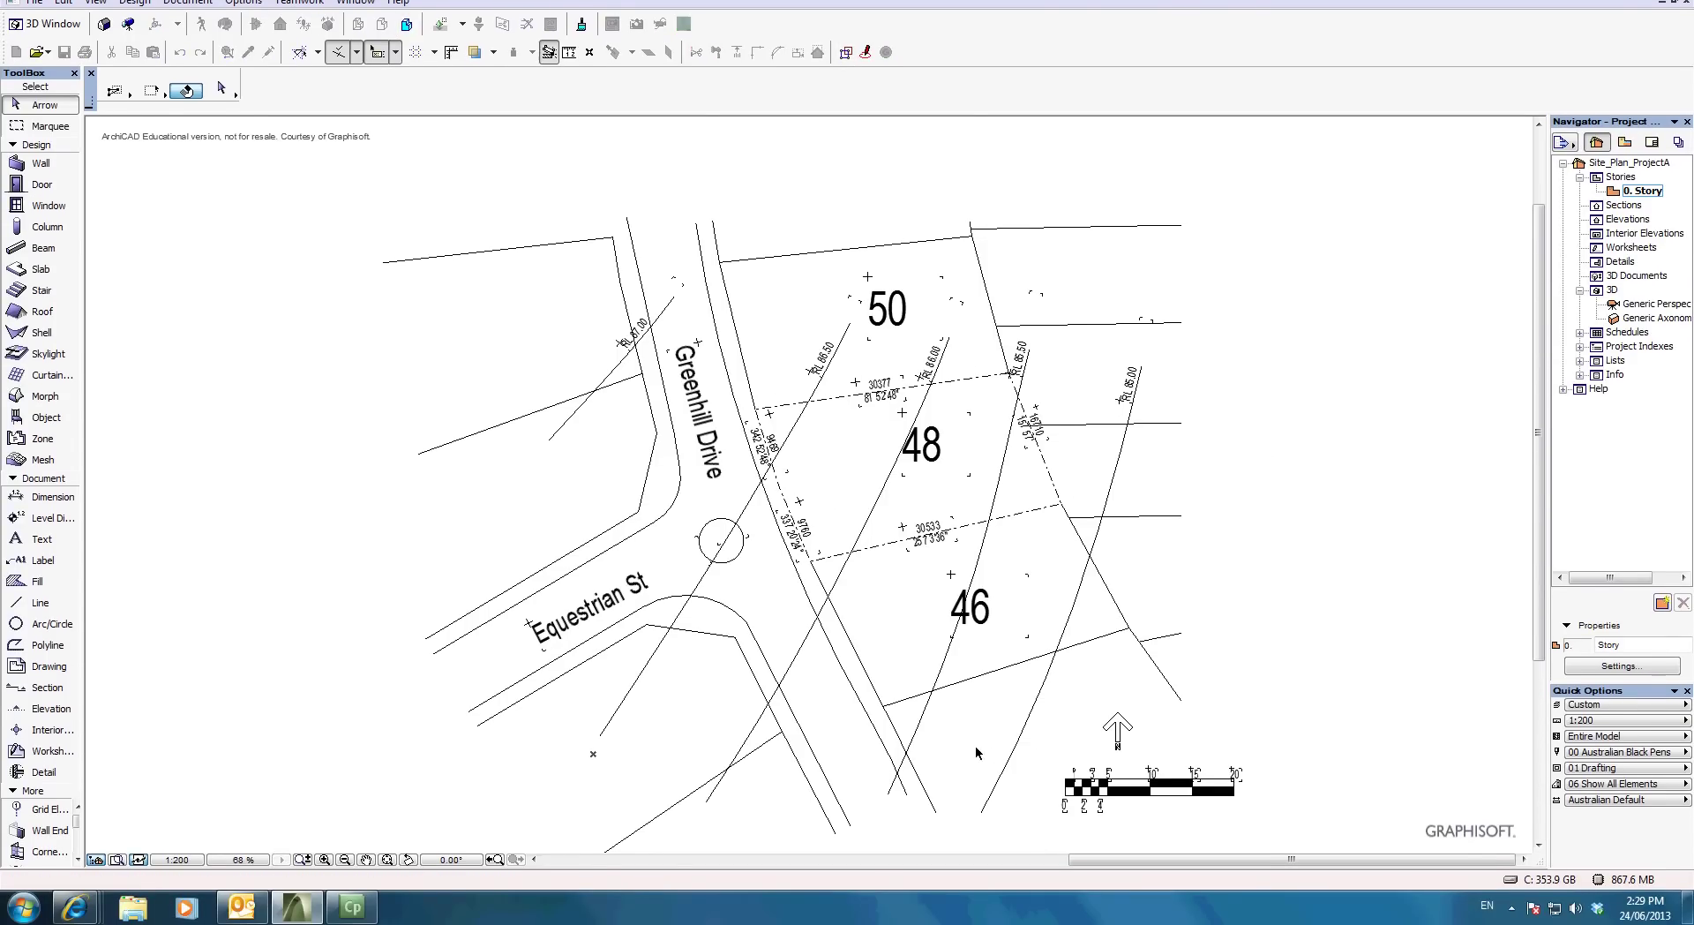
pyautogui.click(882, 816)
pyautogui.keyDown('shift'); pyautogui.click(794, 675); pyautogui.keyUp('shift')
pyautogui.keyDown('shift'); pyautogui.click(706, 572); pyautogui.keyUp('shift')
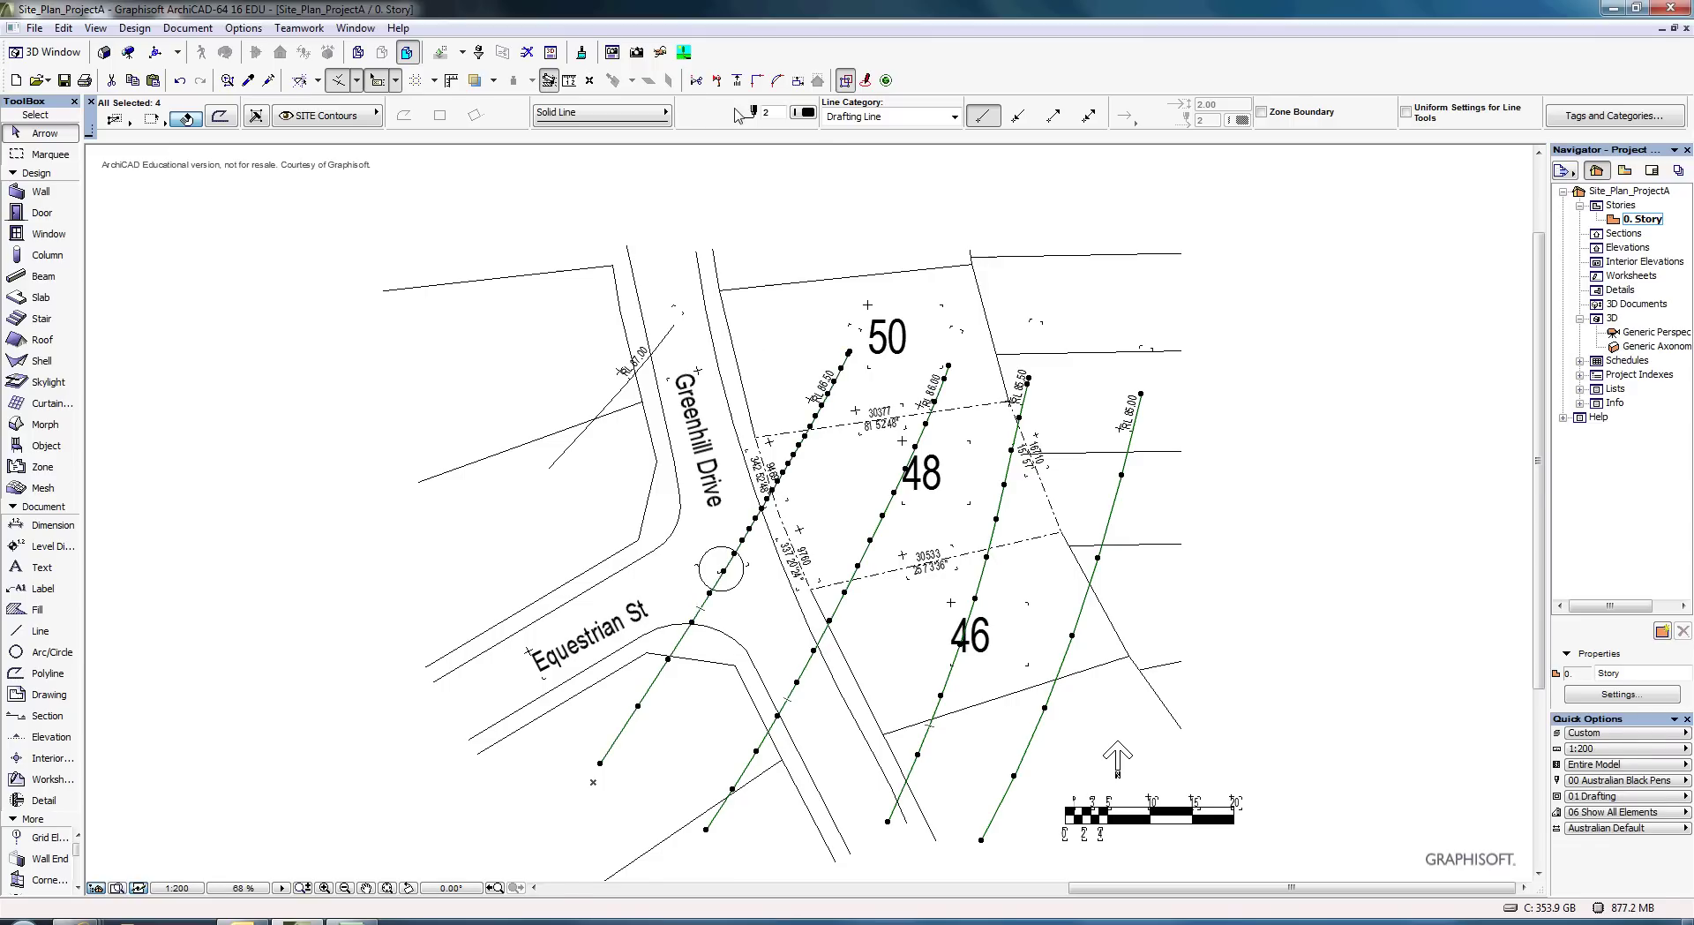
pyautogui.click(695, 81)
pyautogui.click(668, 644)
pyautogui.click(1329, 701)
pyautogui.click(1295, 762)
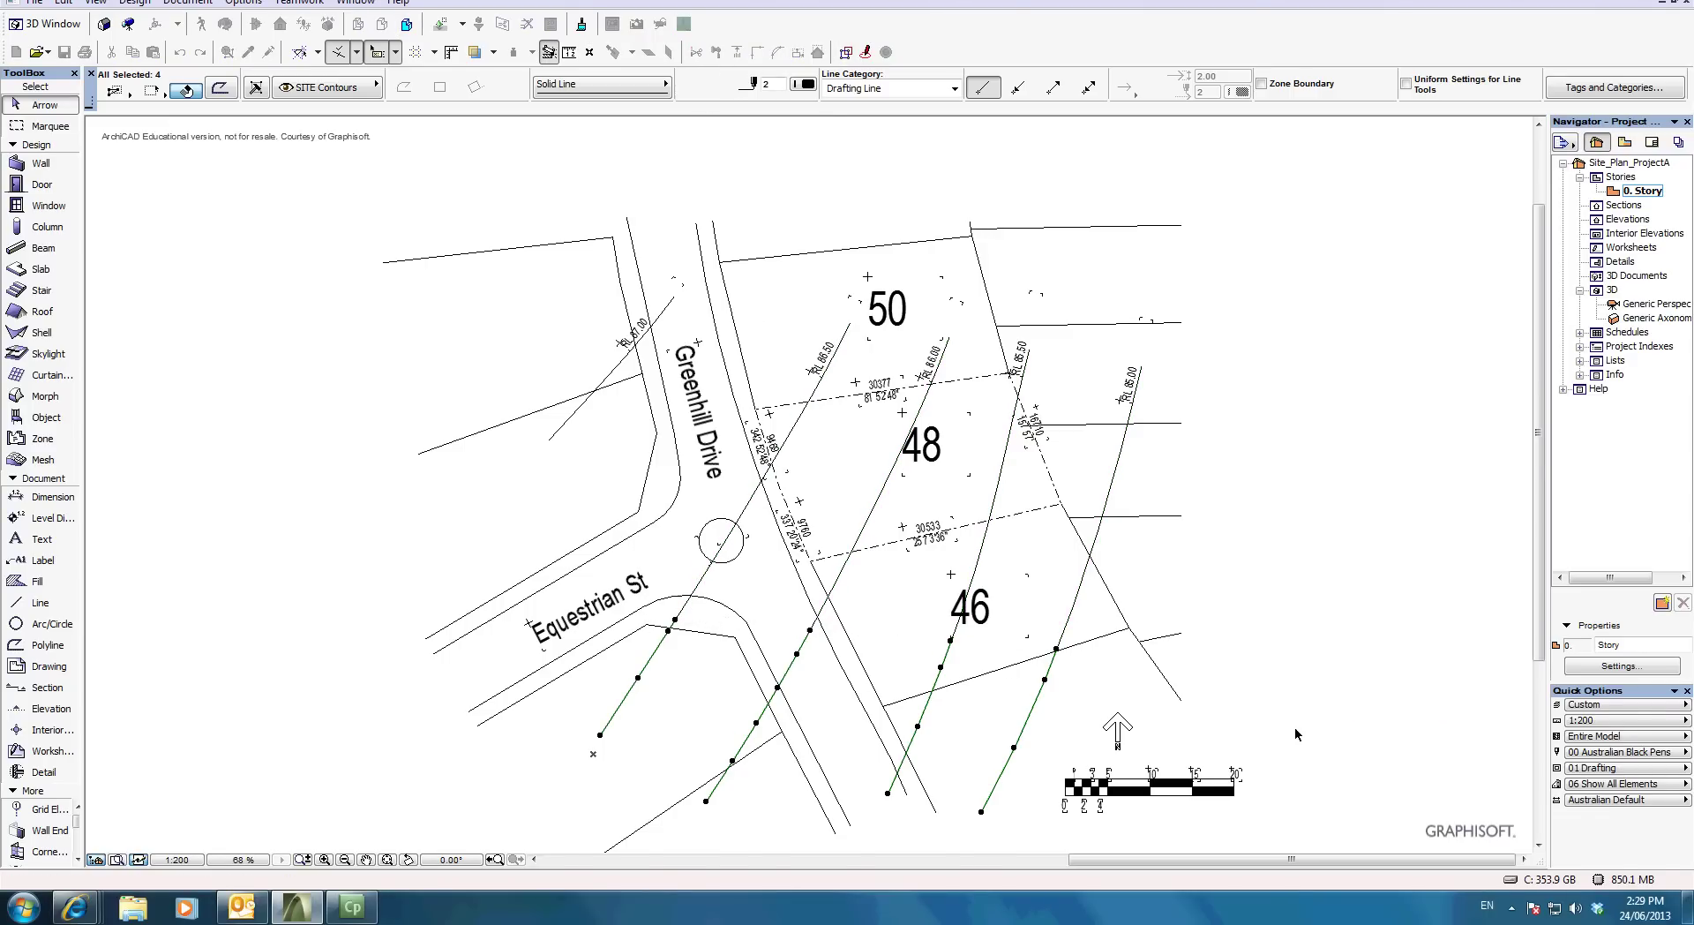
pyautogui.press('Delete')
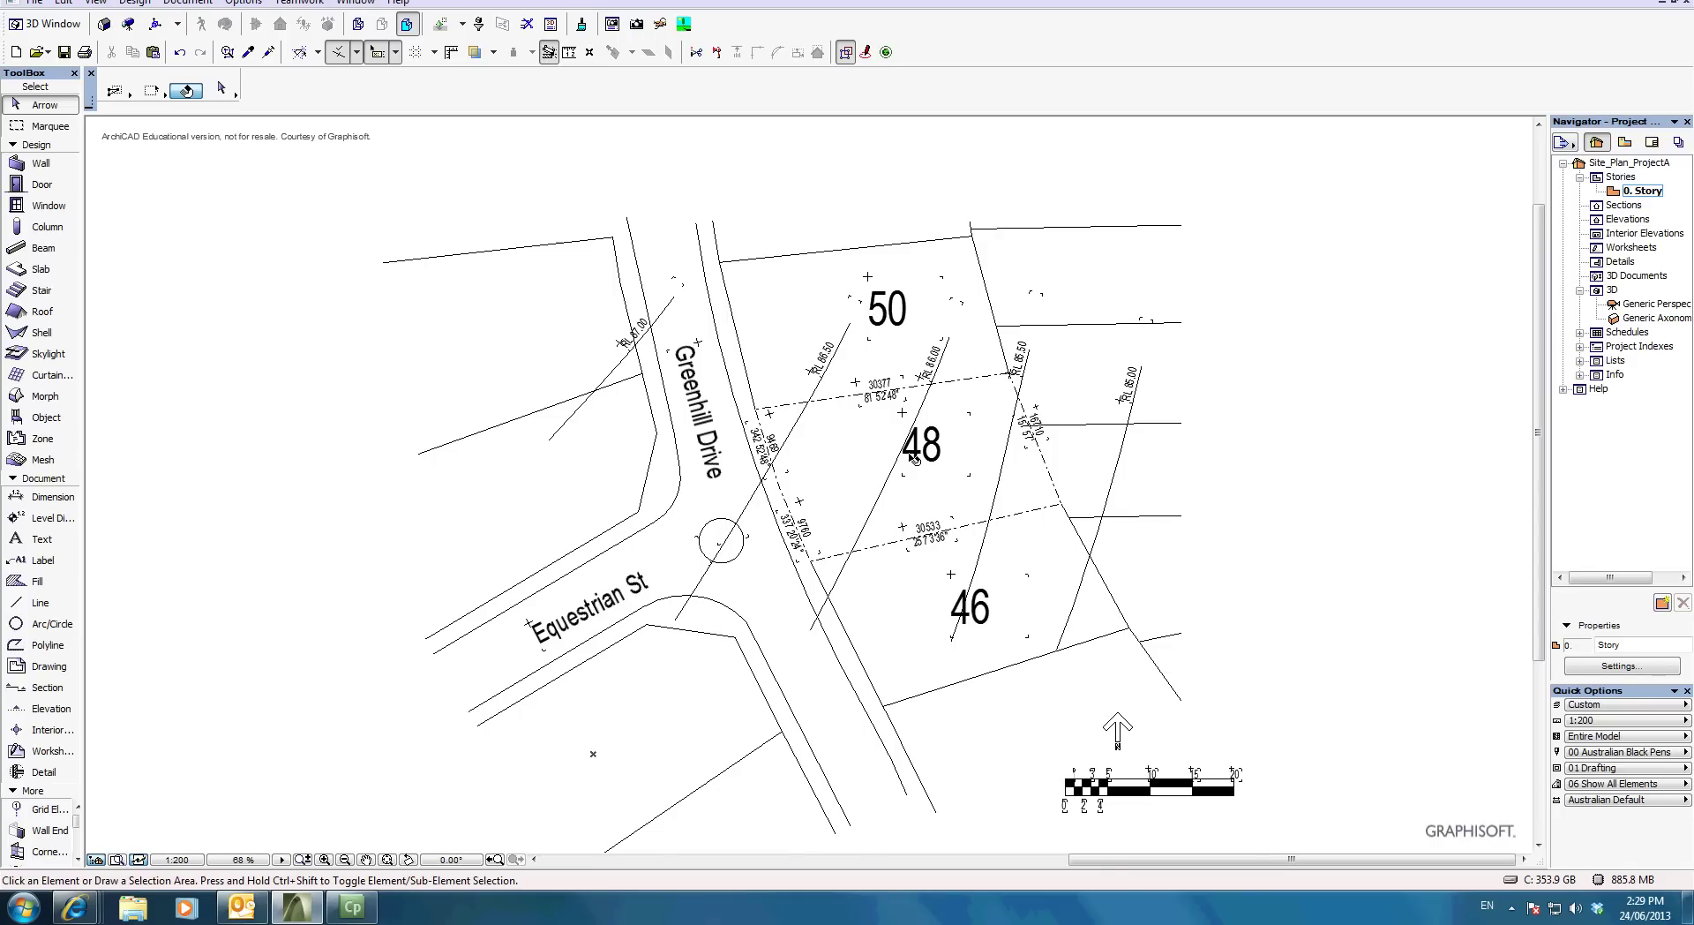
pyautogui.scroll(2, 914, 458)
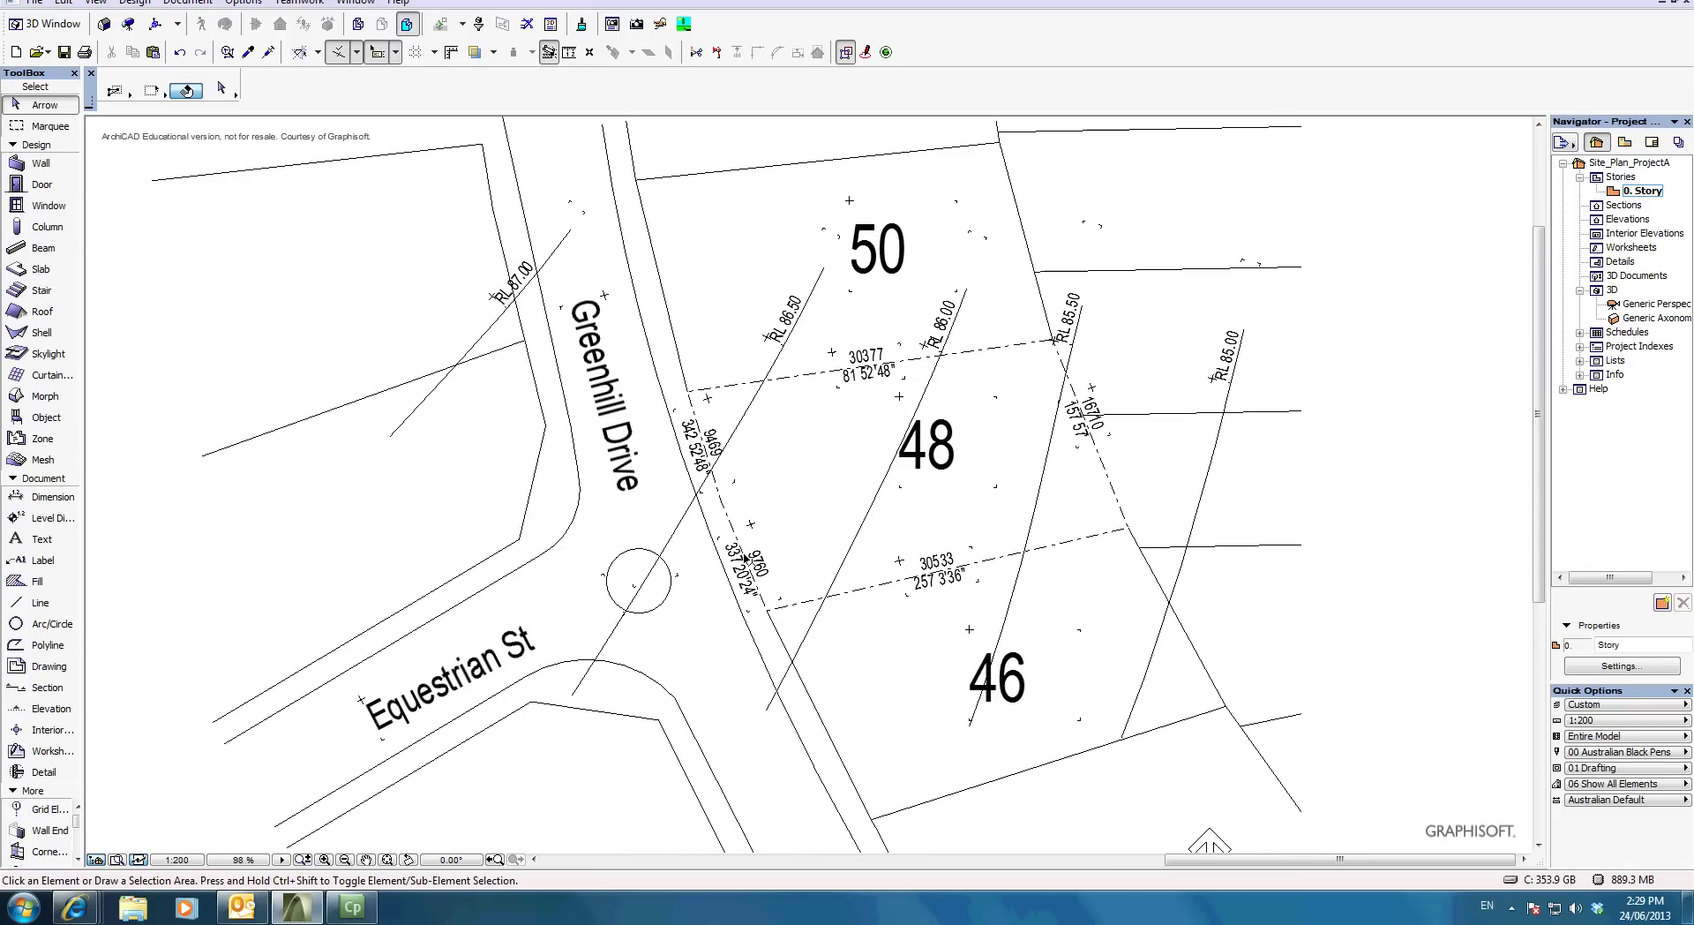
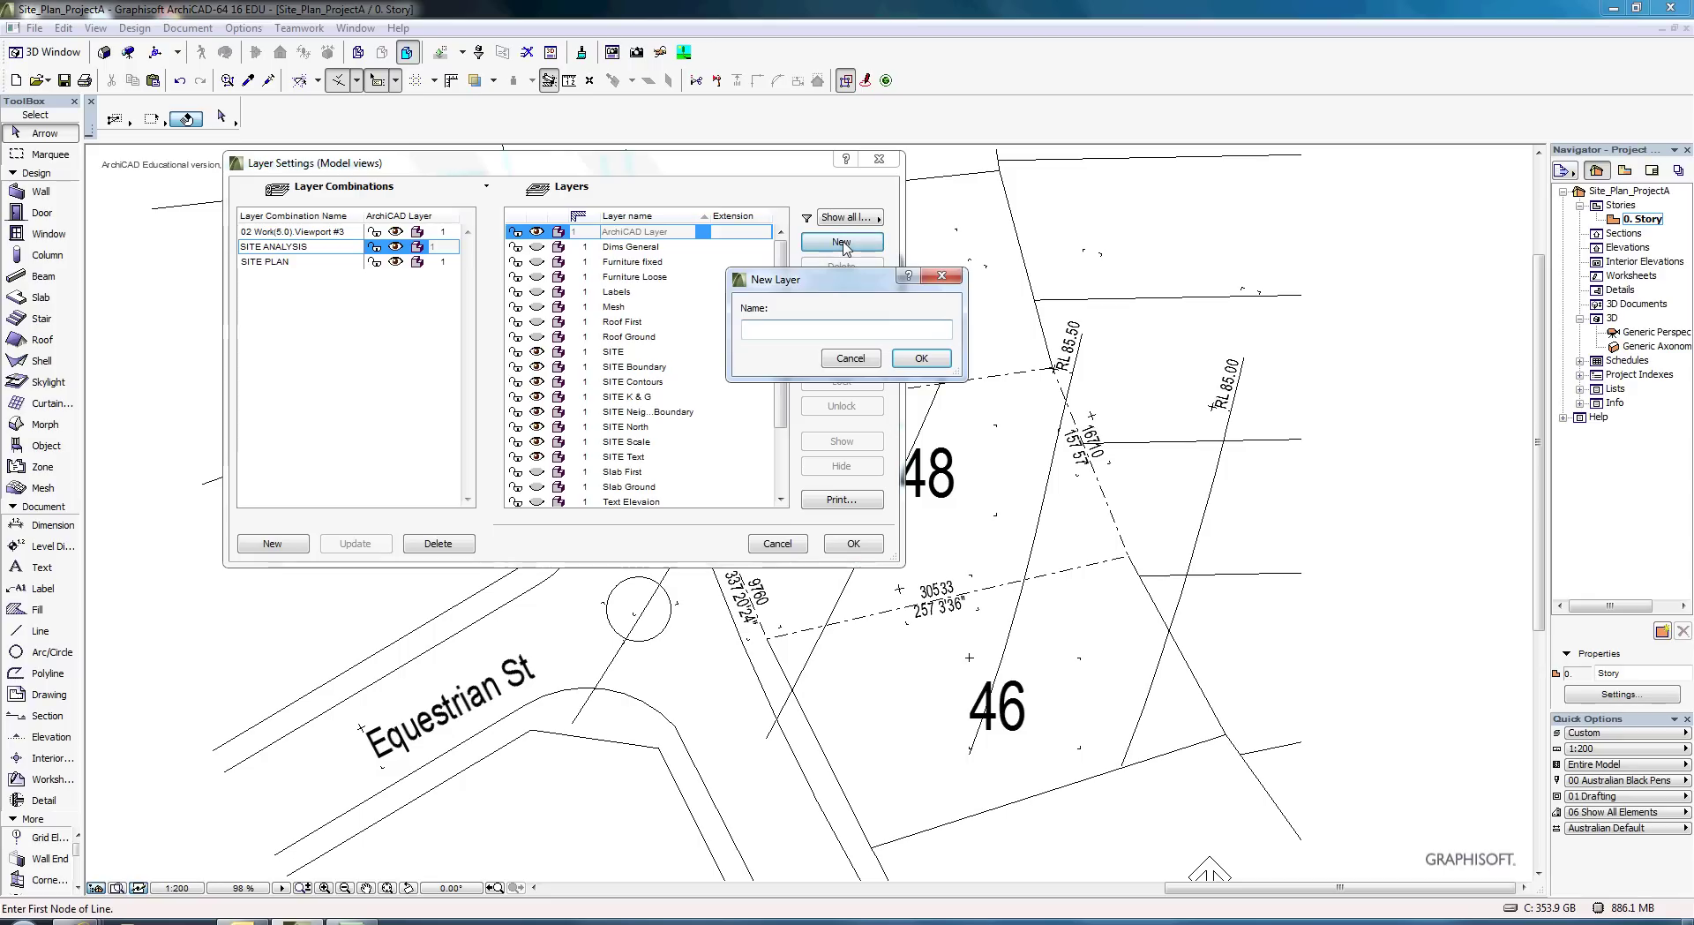
# Create a new layer named ANALYSIS TEXT.
pyautogui.write('SITE ')
pyautogui.write('ANALYSIS TEXT')
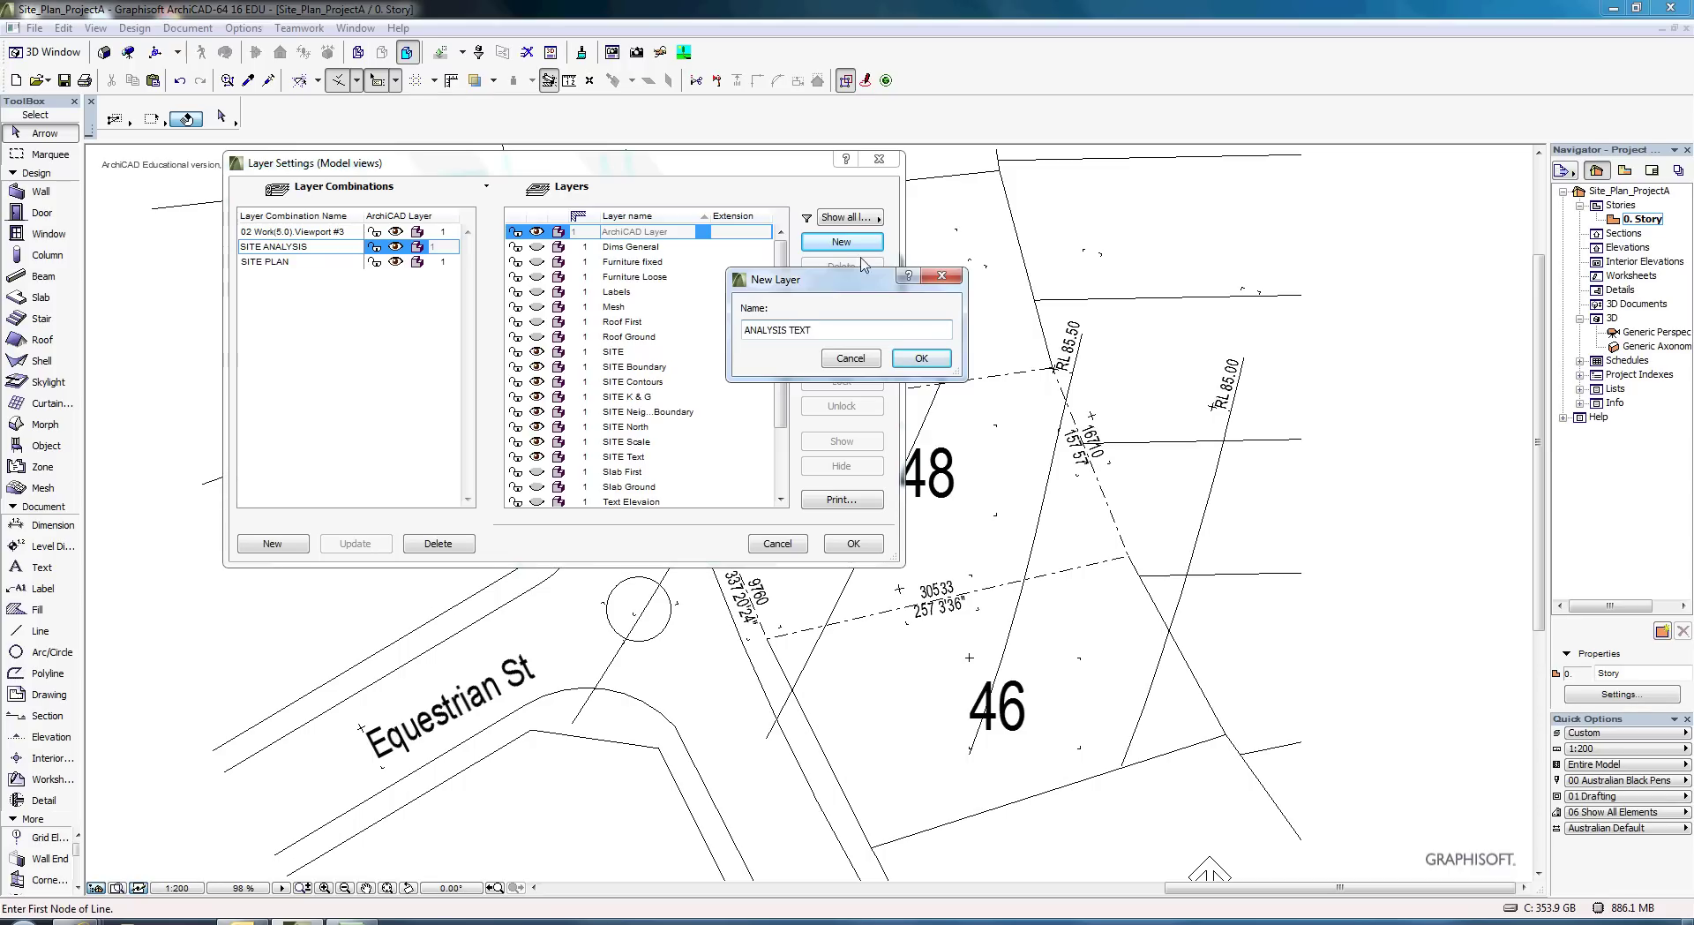
pyautogui.click(921, 358)
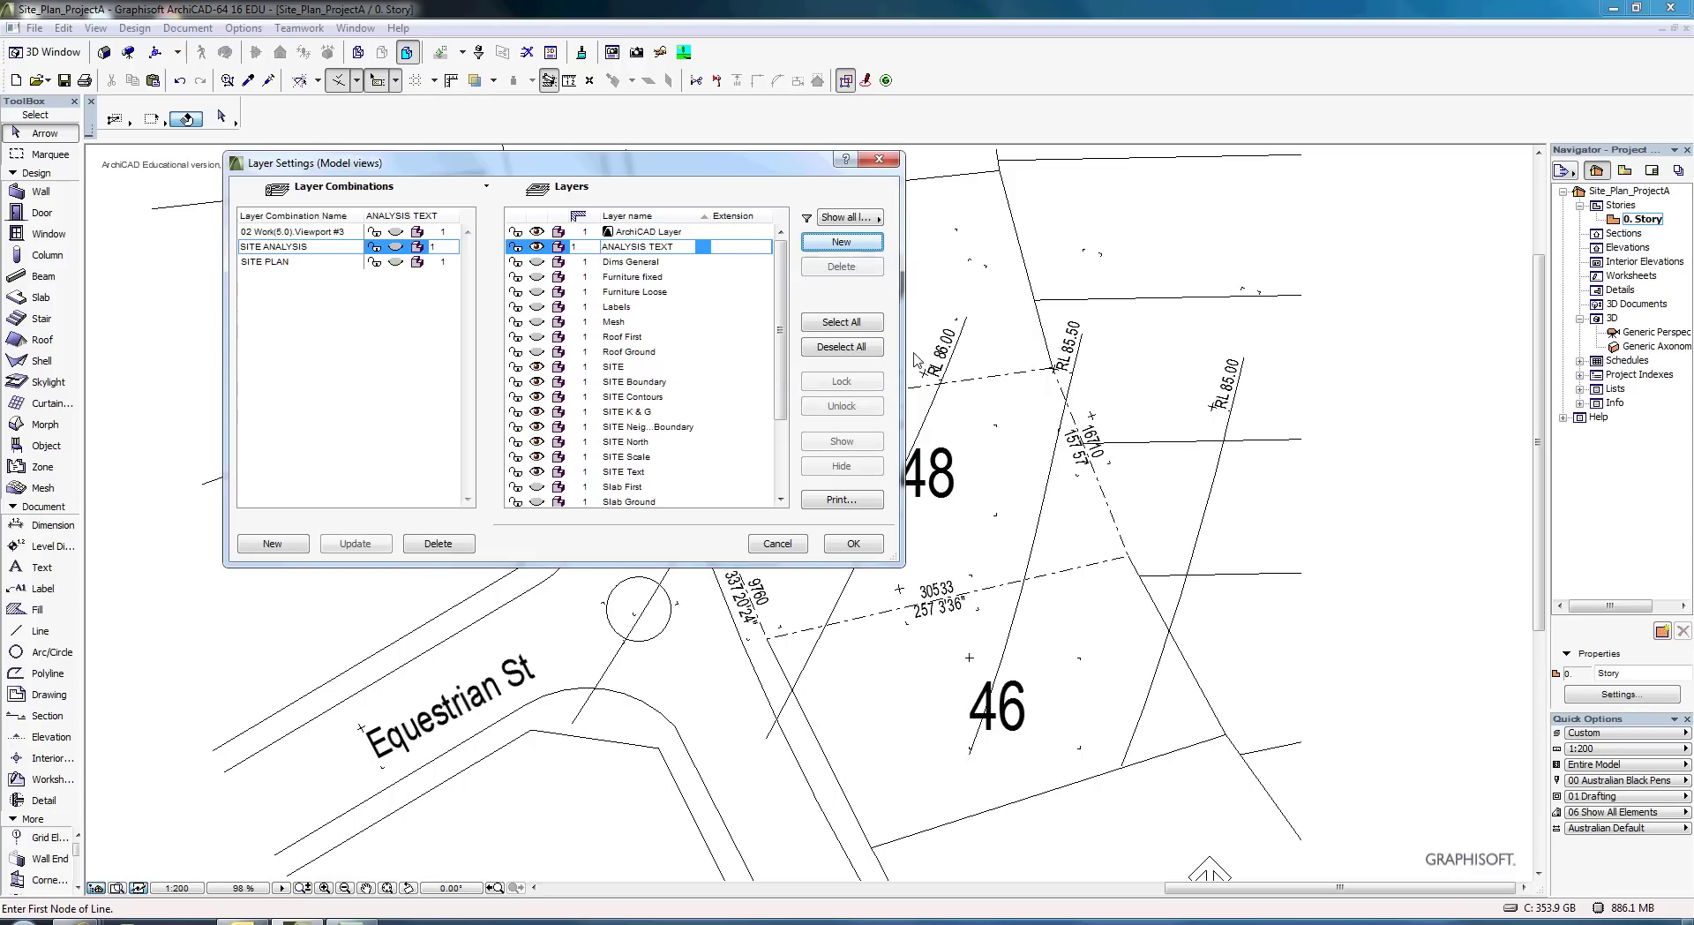
# Create two more new layers named ANALYSIS SYM and ANALYSIS FILLS.
pyautogui.click(841, 242)
pyautogui.write('ANALYSIS SYM')
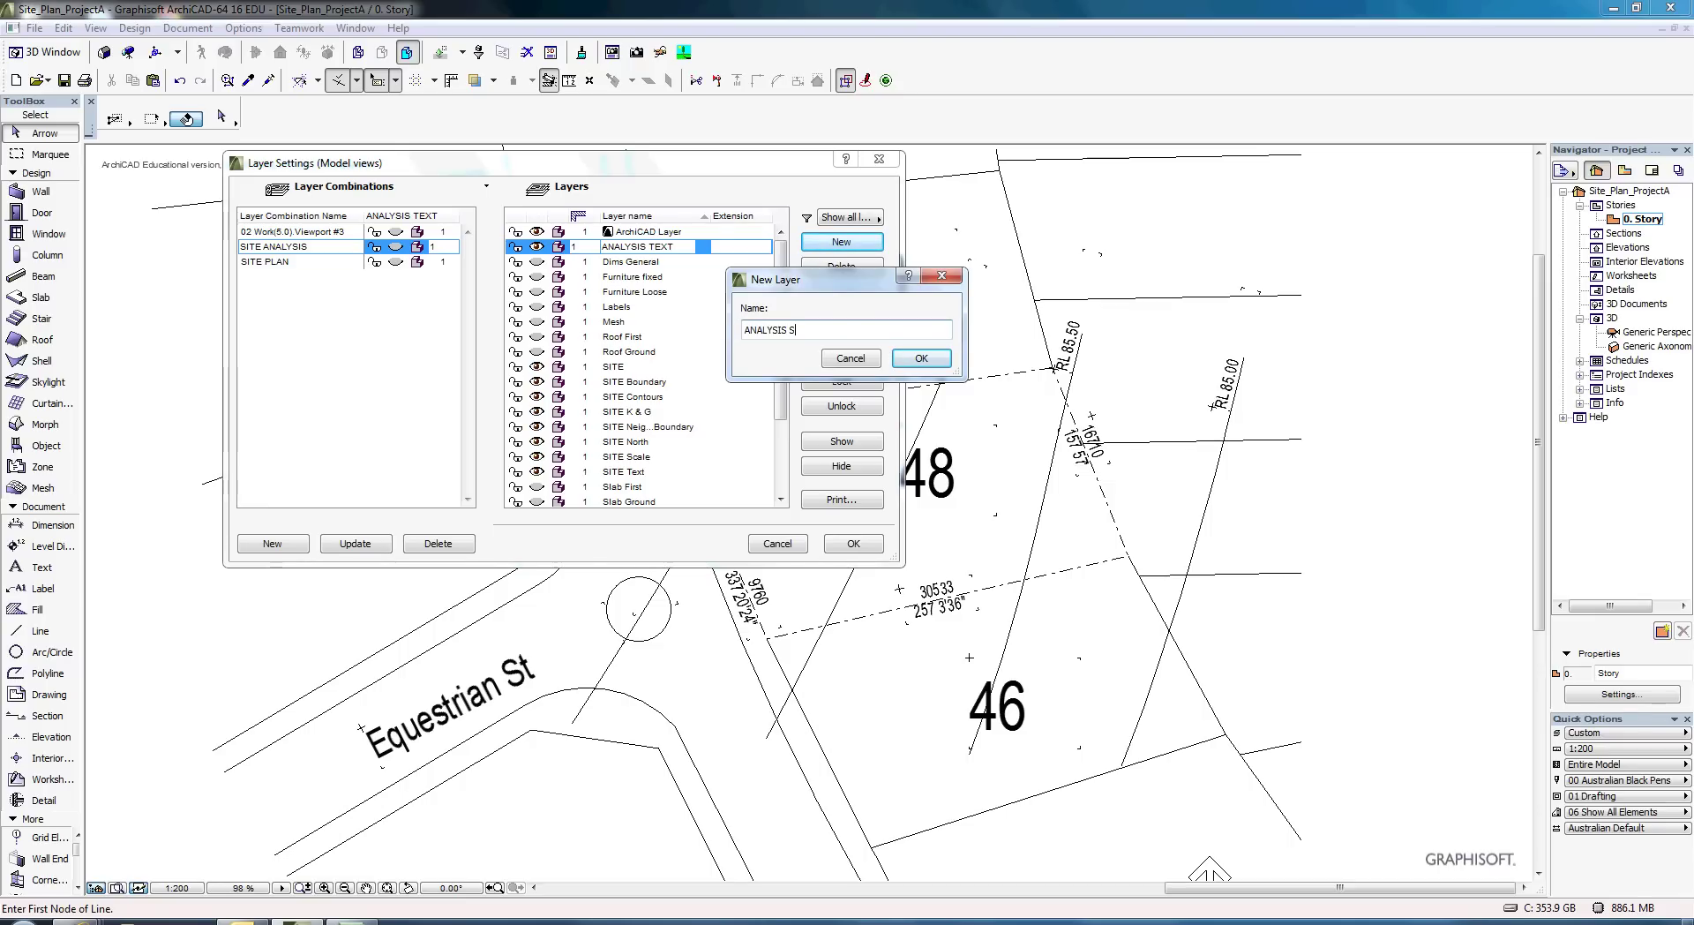
pyautogui.click(921, 358)
pyautogui.click(837, 245)
pyautogui.write('ANALYSIS')
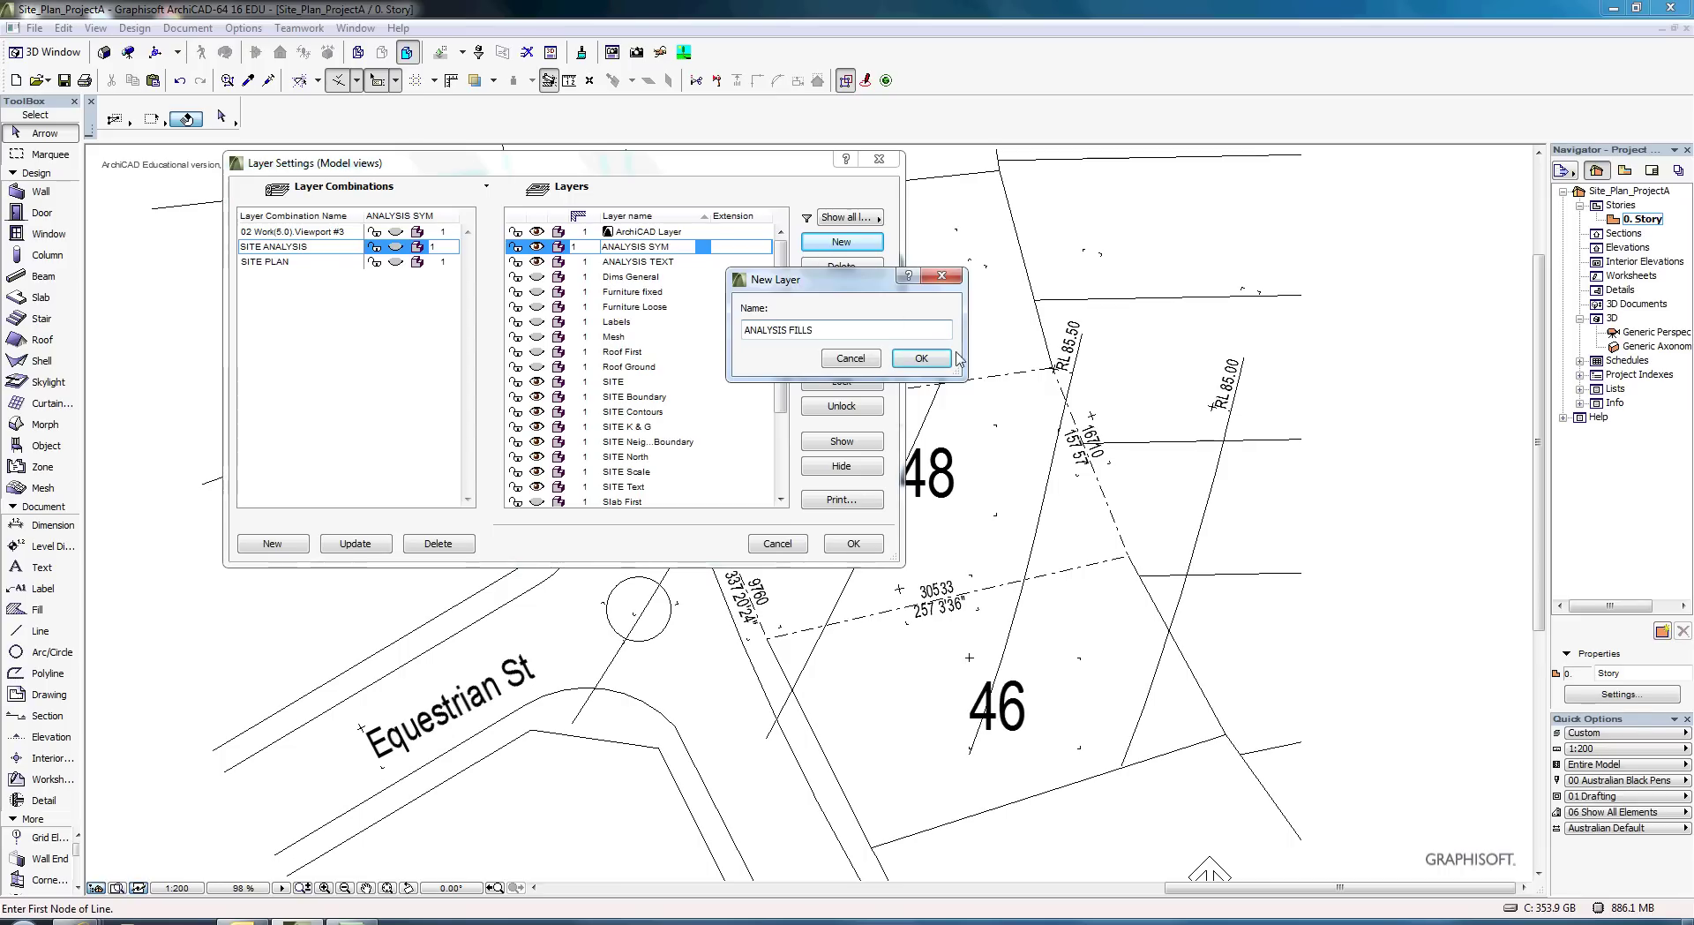
pyautogui.click(921, 358)
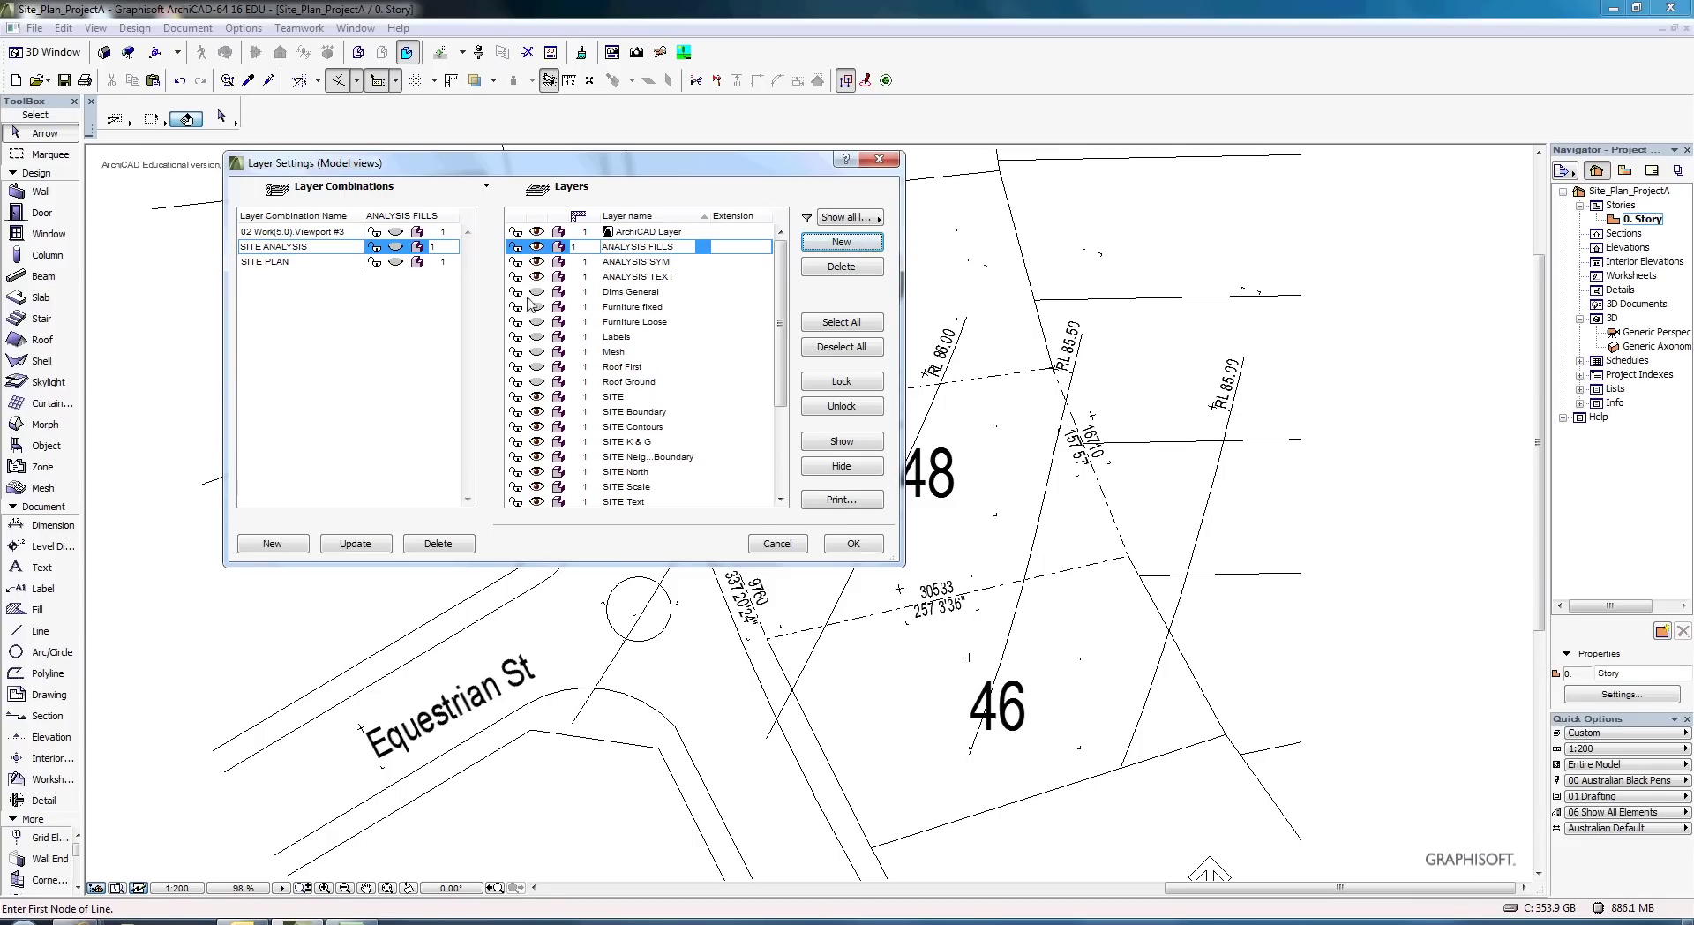
# Make the ANALYSIS FILLS, ANALYSIS SYM and ANALYSIS TEXT layers visible in the SITE ANALYSIS layer combination, update the combination and apply it.
pyautogui.click(344, 540)
pyautogui.click(296, 262)
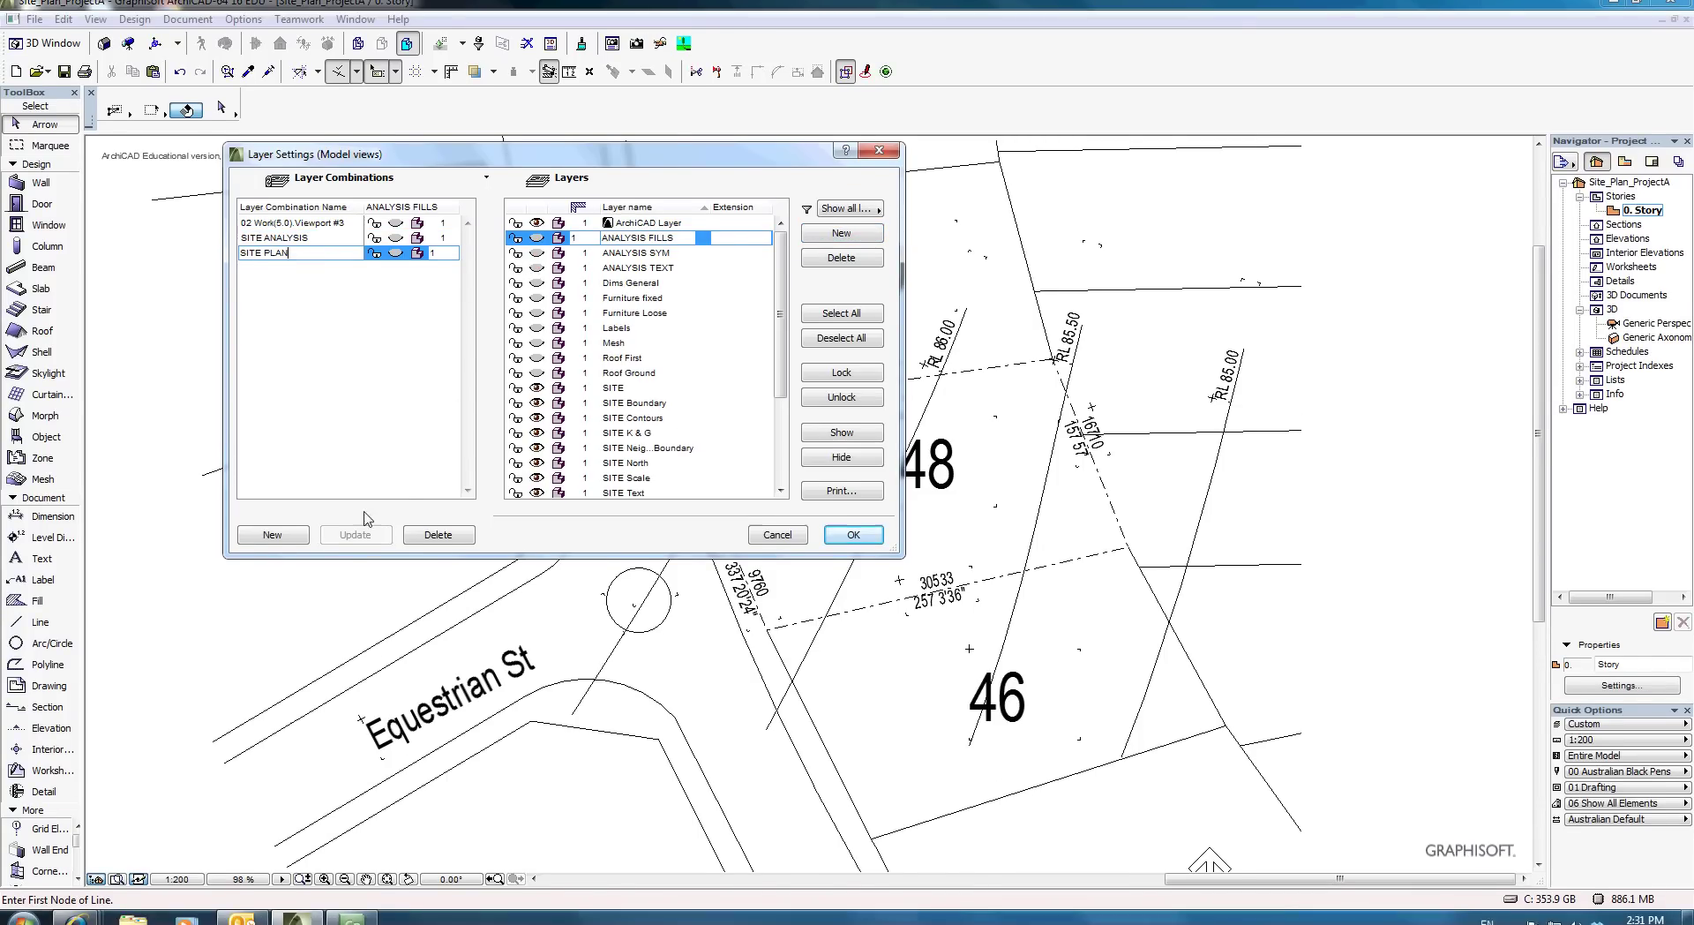
pyautogui.click(306, 252)
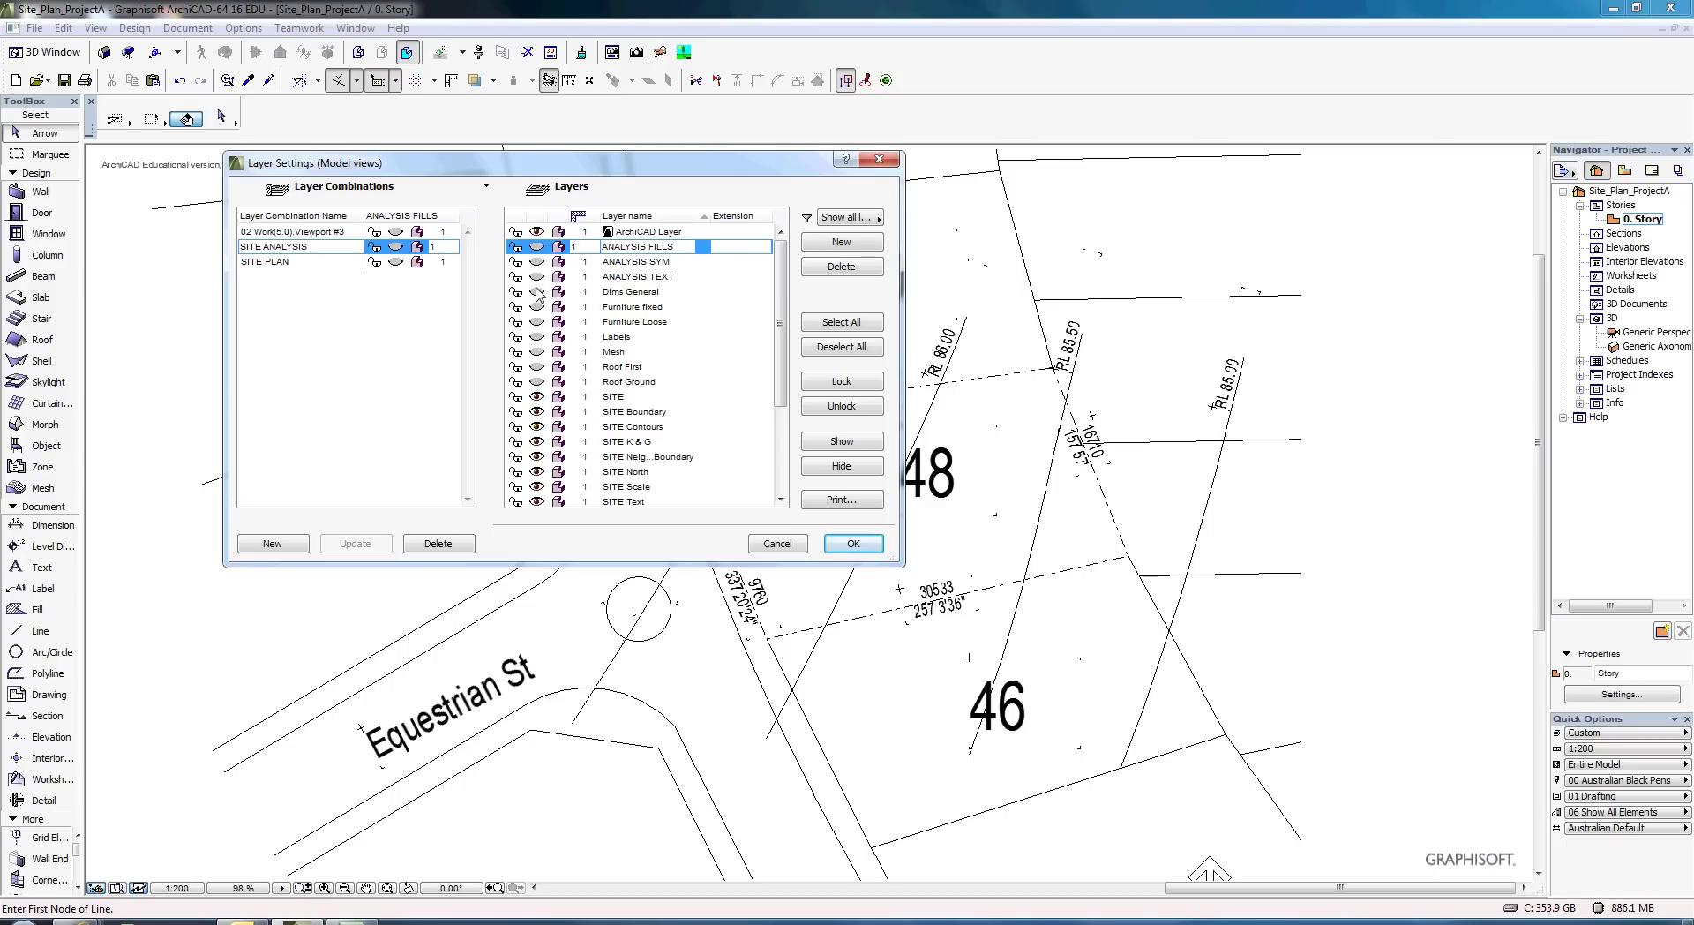
pyautogui.click(537, 262)
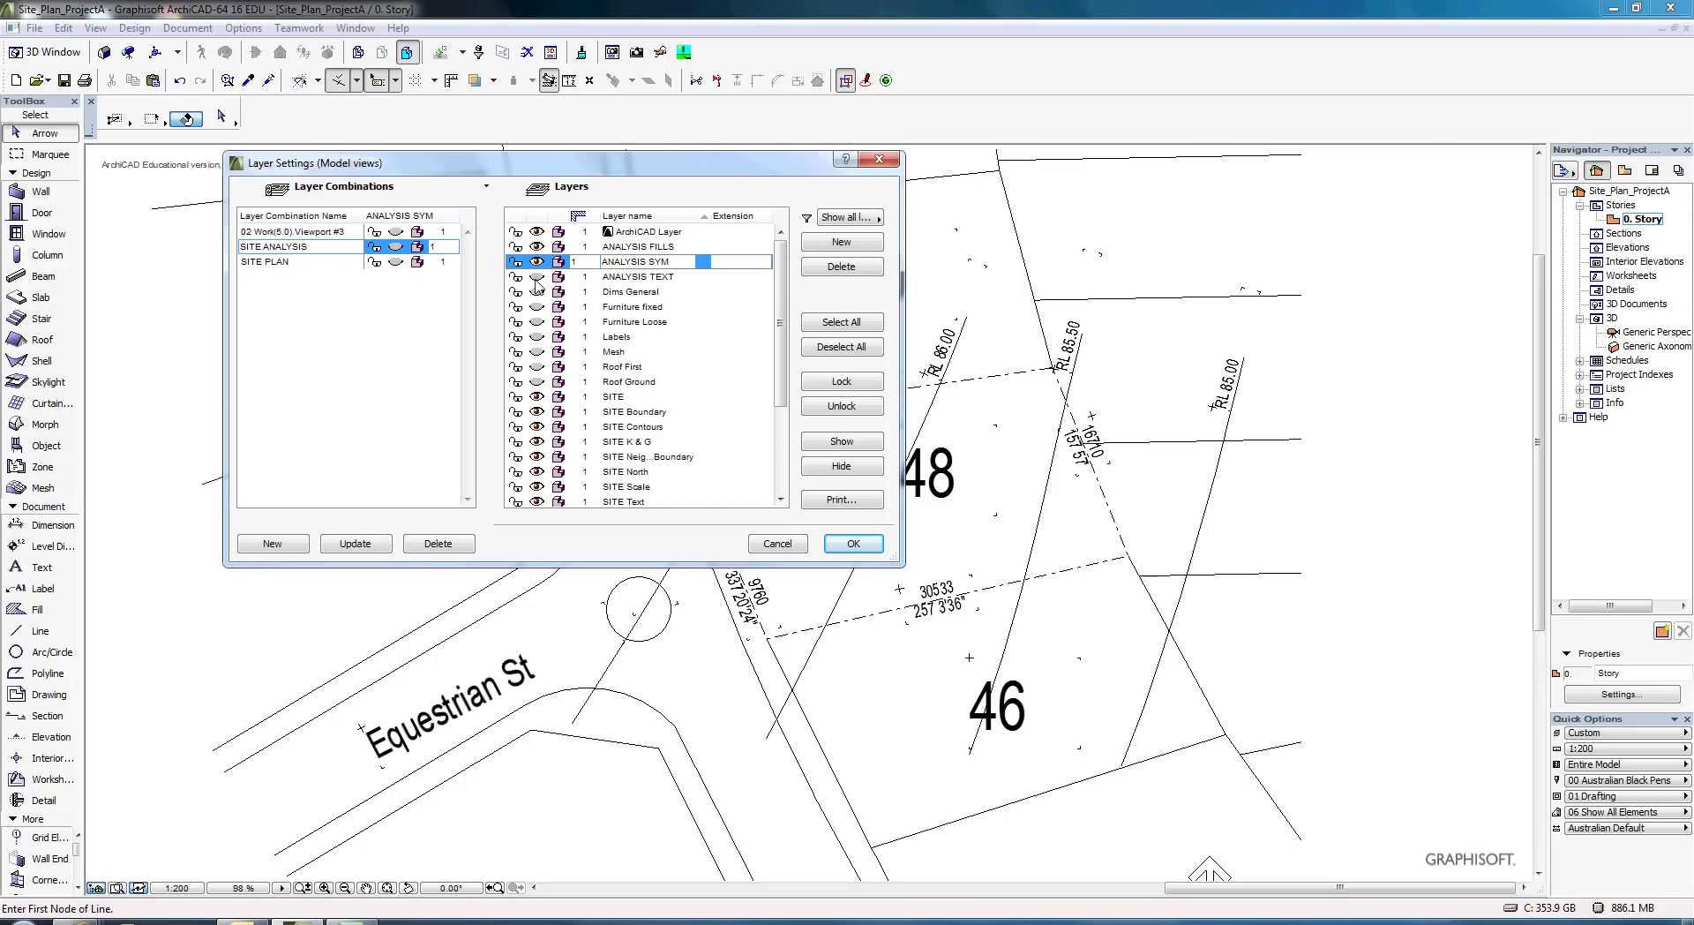
pyautogui.click(537, 277)
pyautogui.click(355, 544)
pyautogui.click(839, 516)
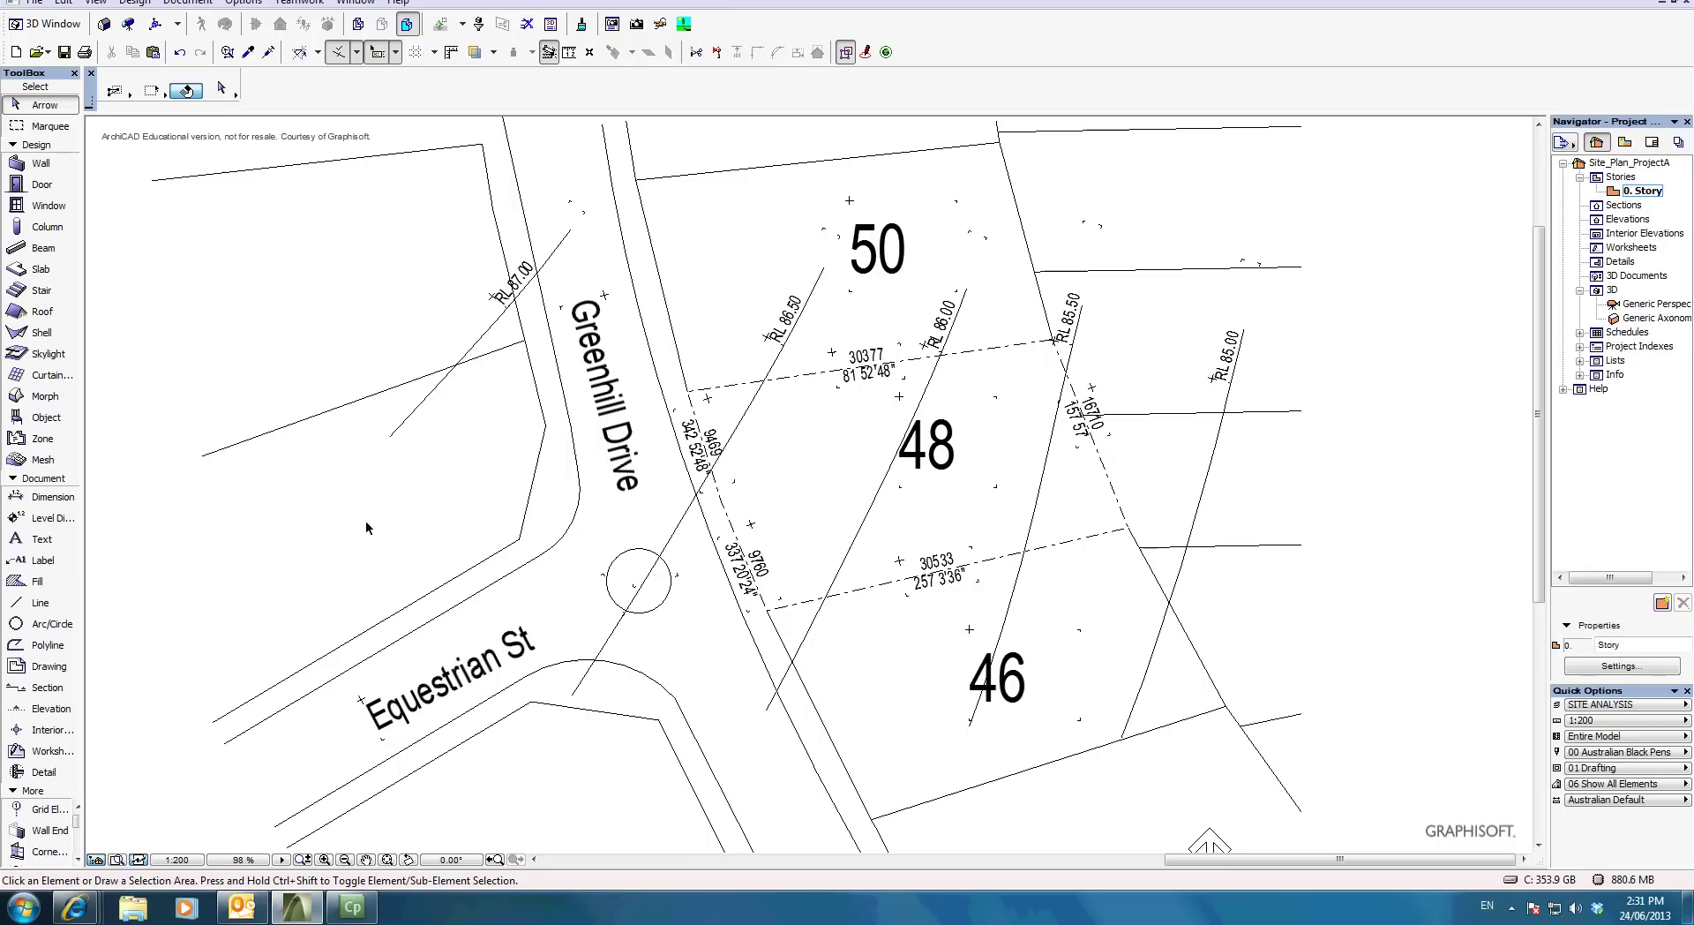
# Draw a short 7mm-type line on the ANALYSIS SYM layer from beside the bend in lot 48's western boundary into Greenhill Drive.
pyautogui.click(53, 607)
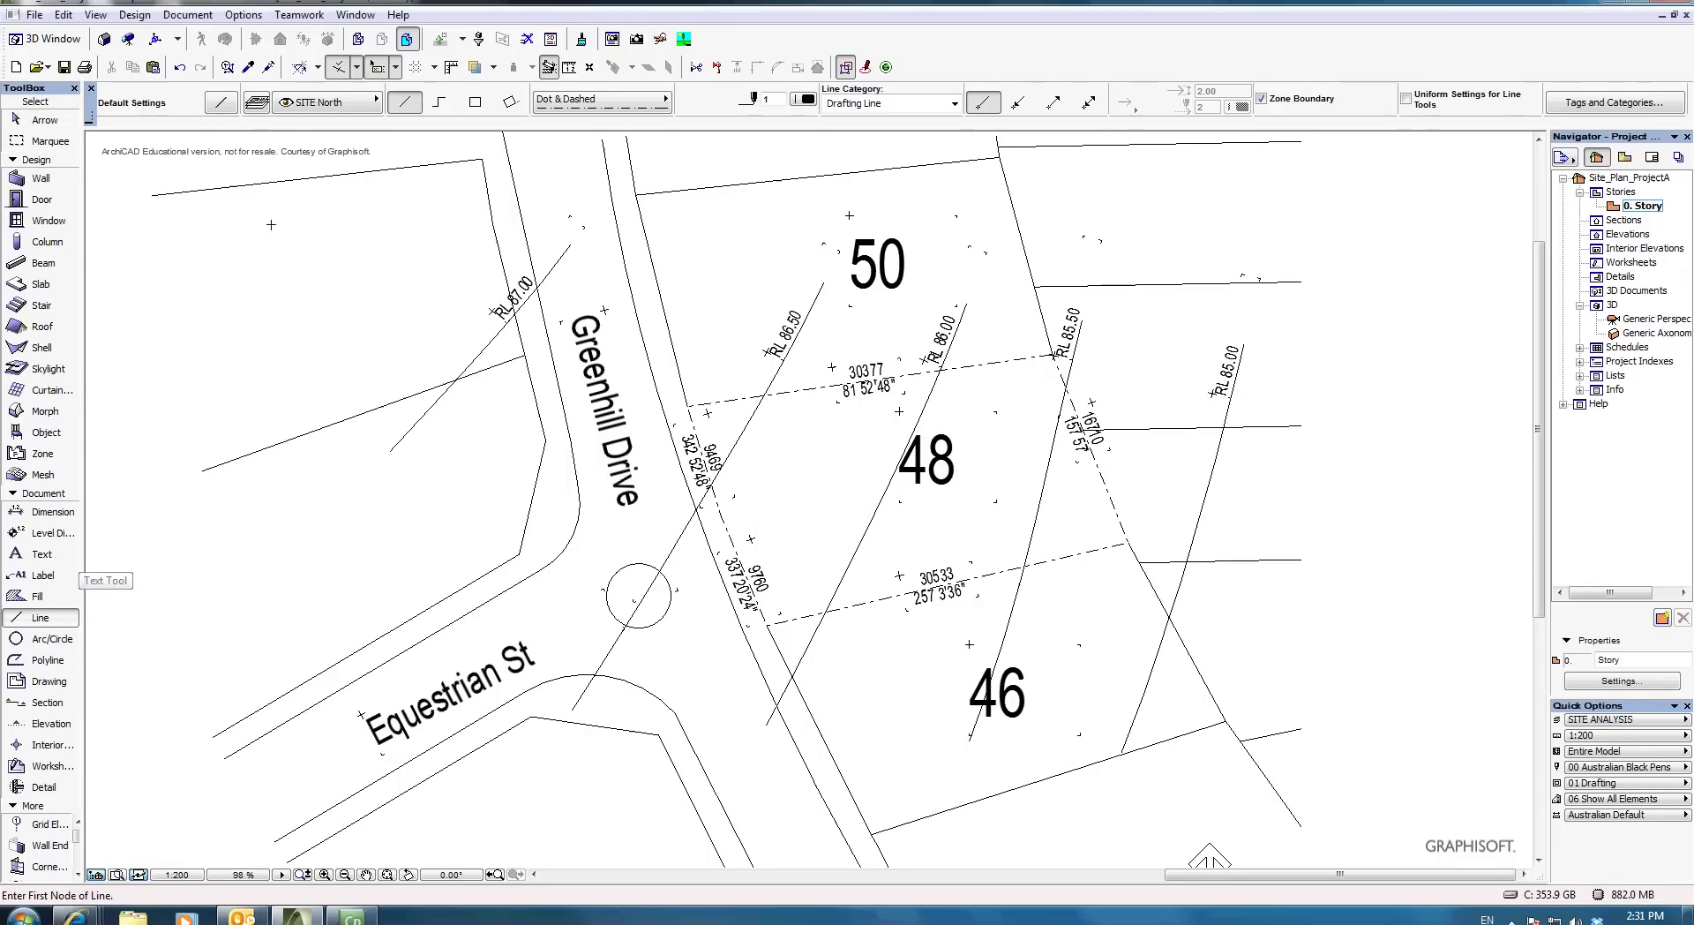
pyautogui.click(324, 122)
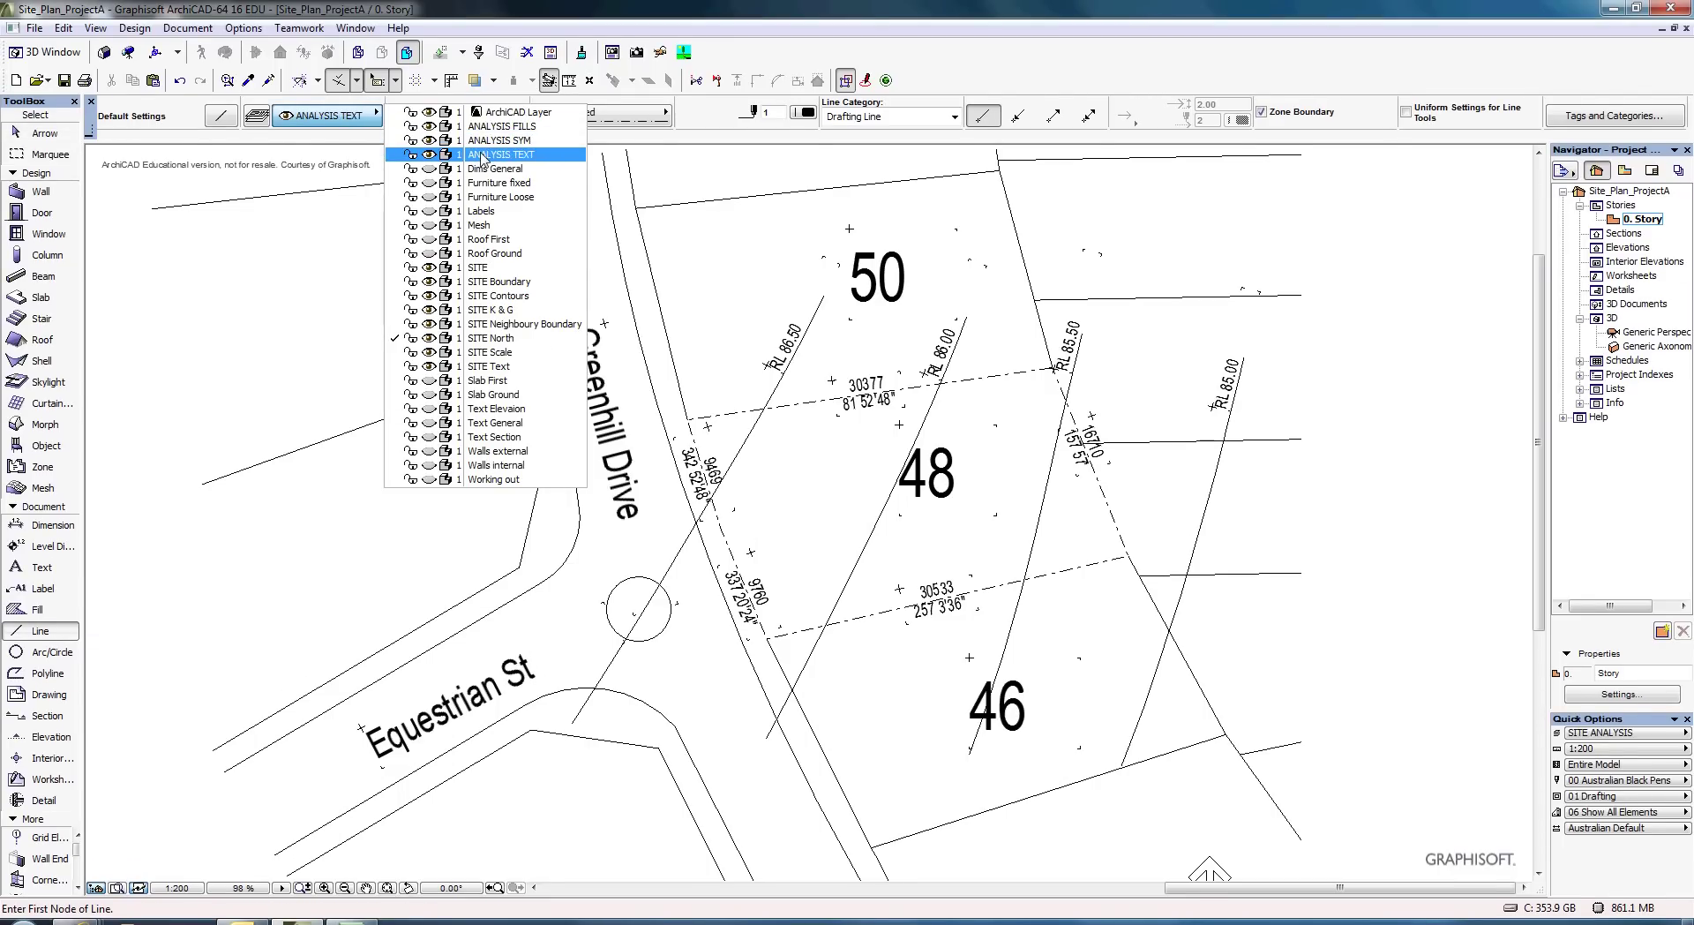
pyautogui.click(481, 141)
pyautogui.click(600, 116)
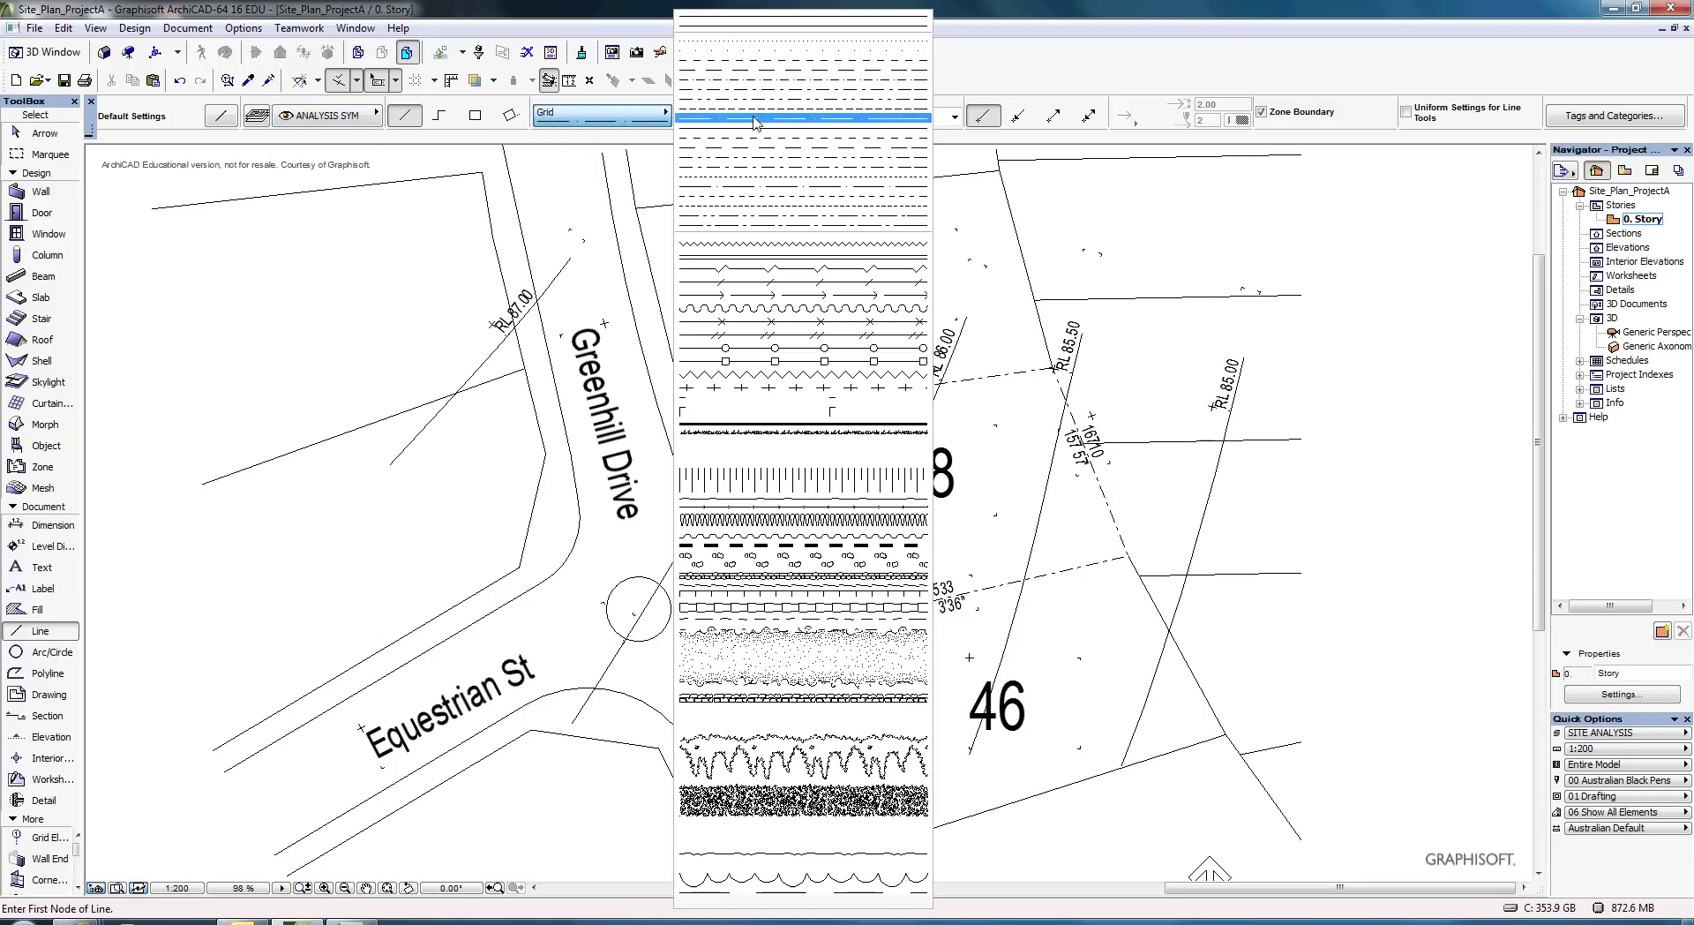
pyautogui.click(730, 410)
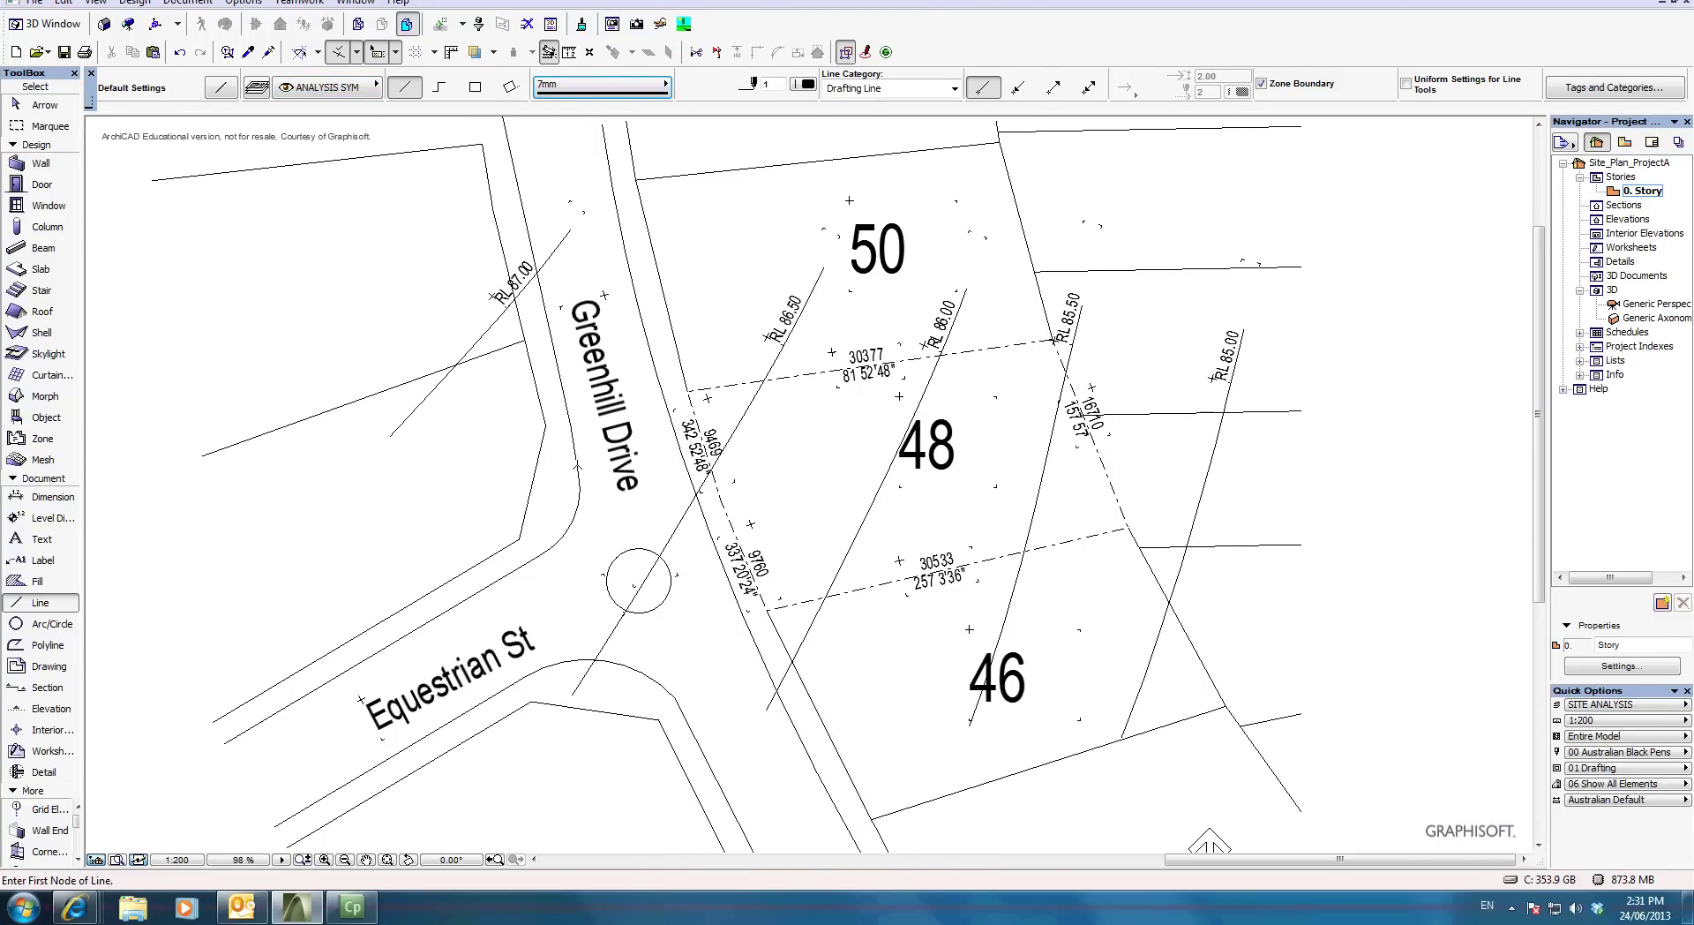
pyautogui.scroll(-2, 569, 491)
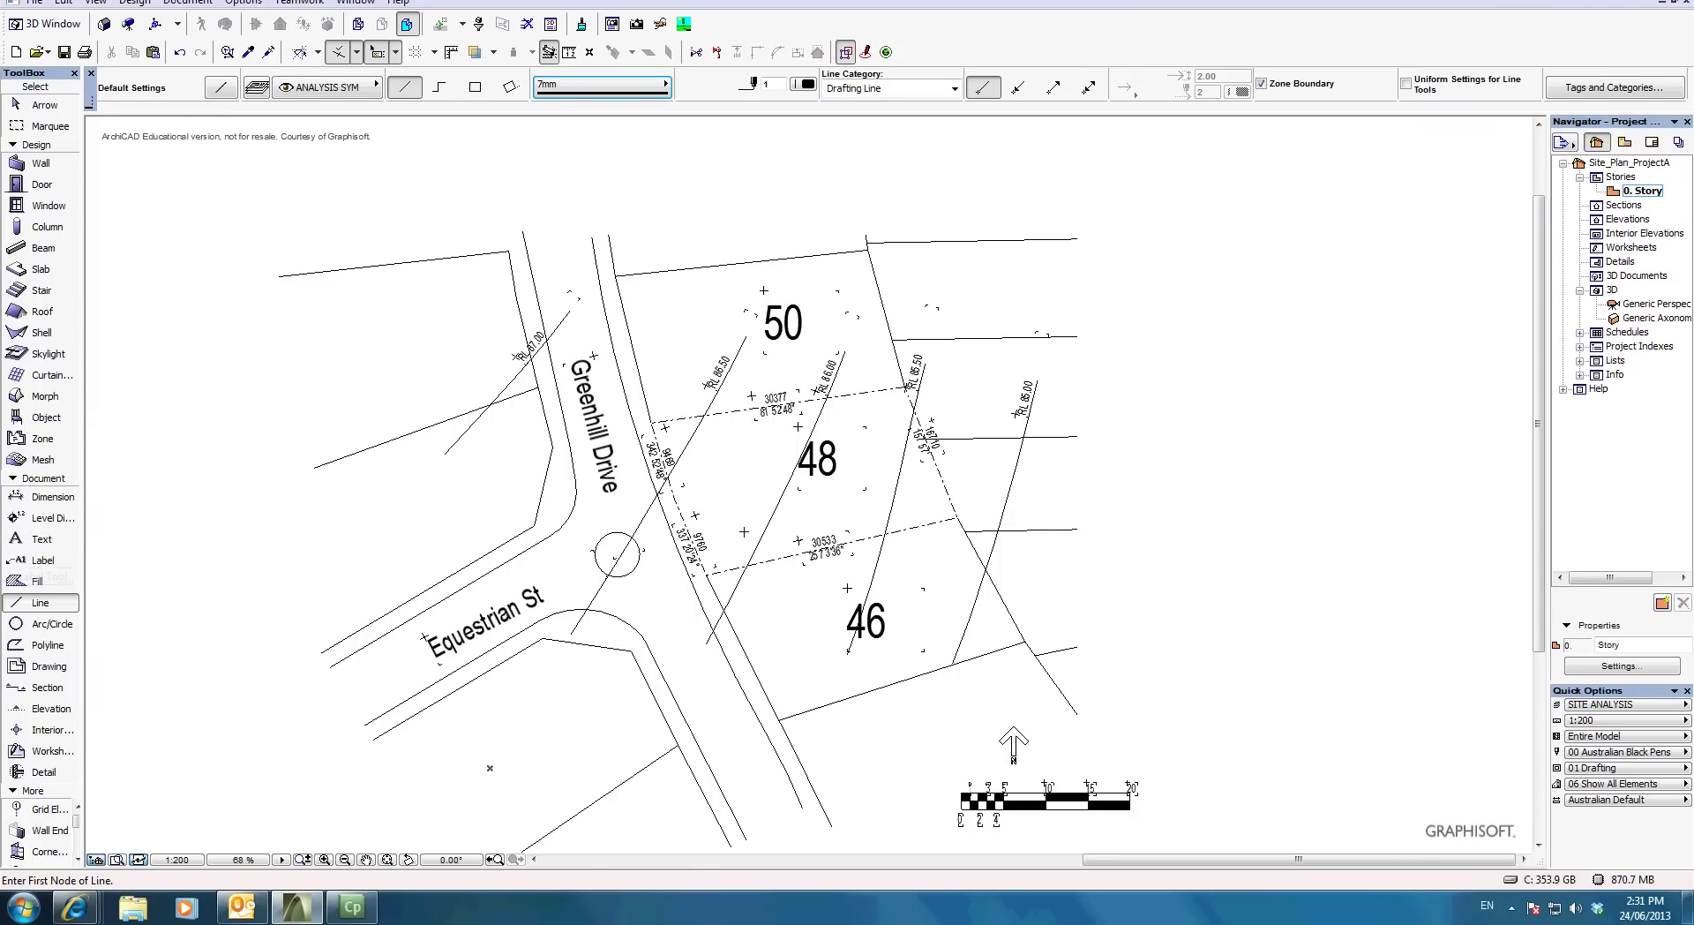
pyautogui.scroll(6, 693, 532)
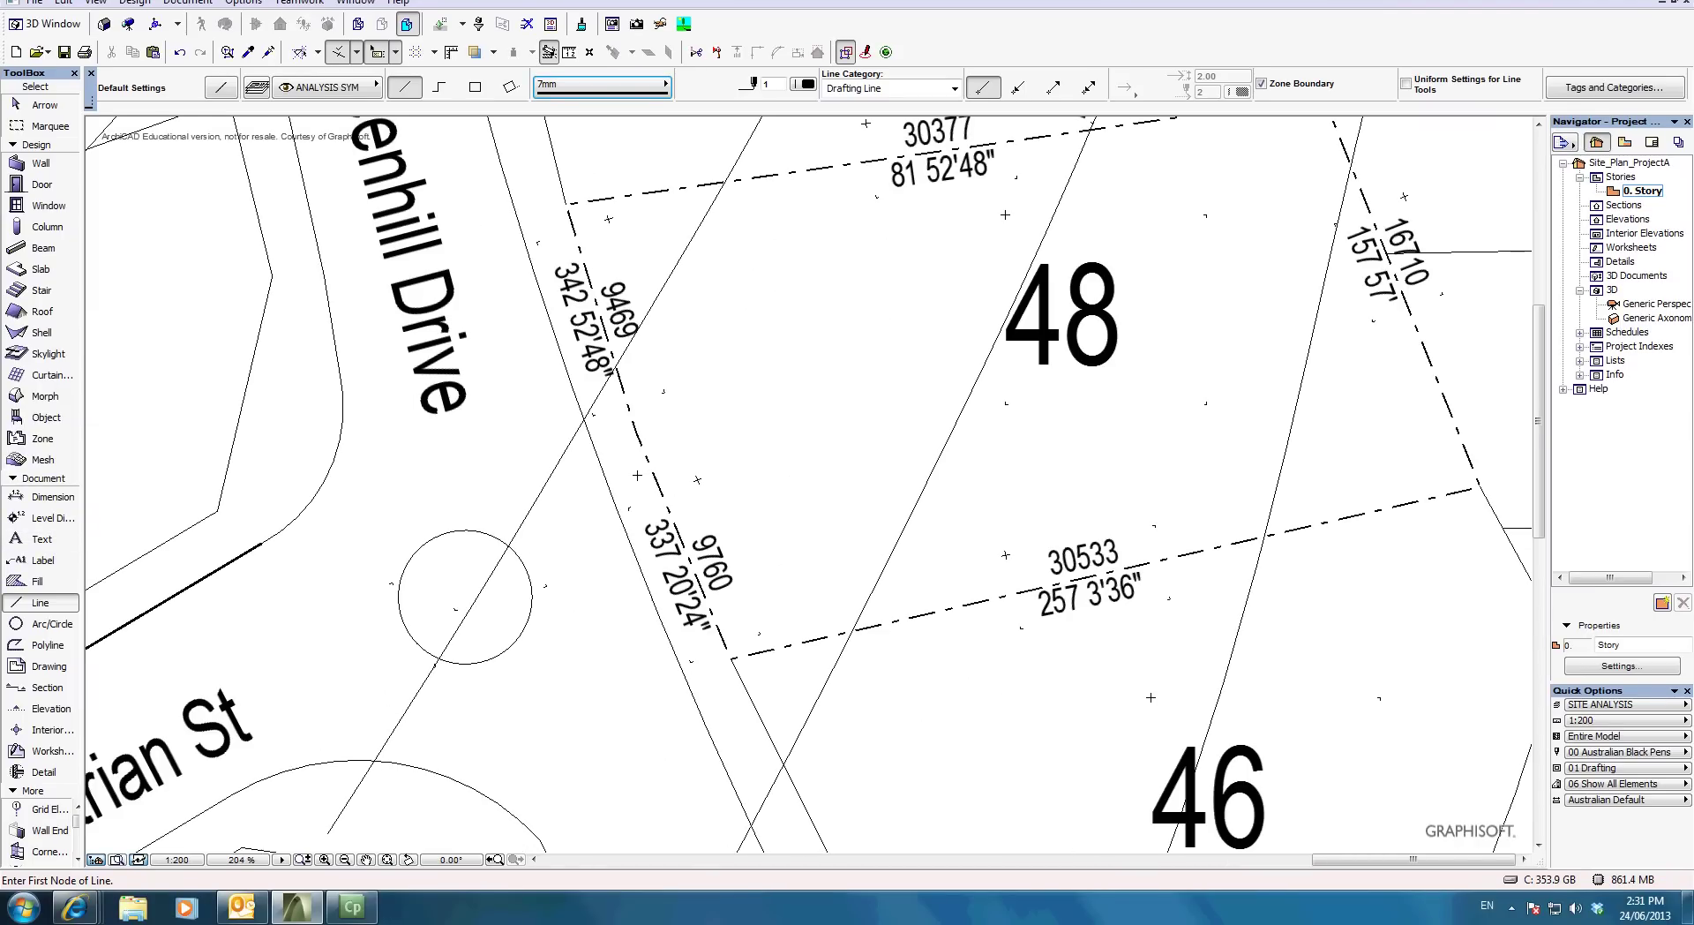
pyautogui.click(636, 475)
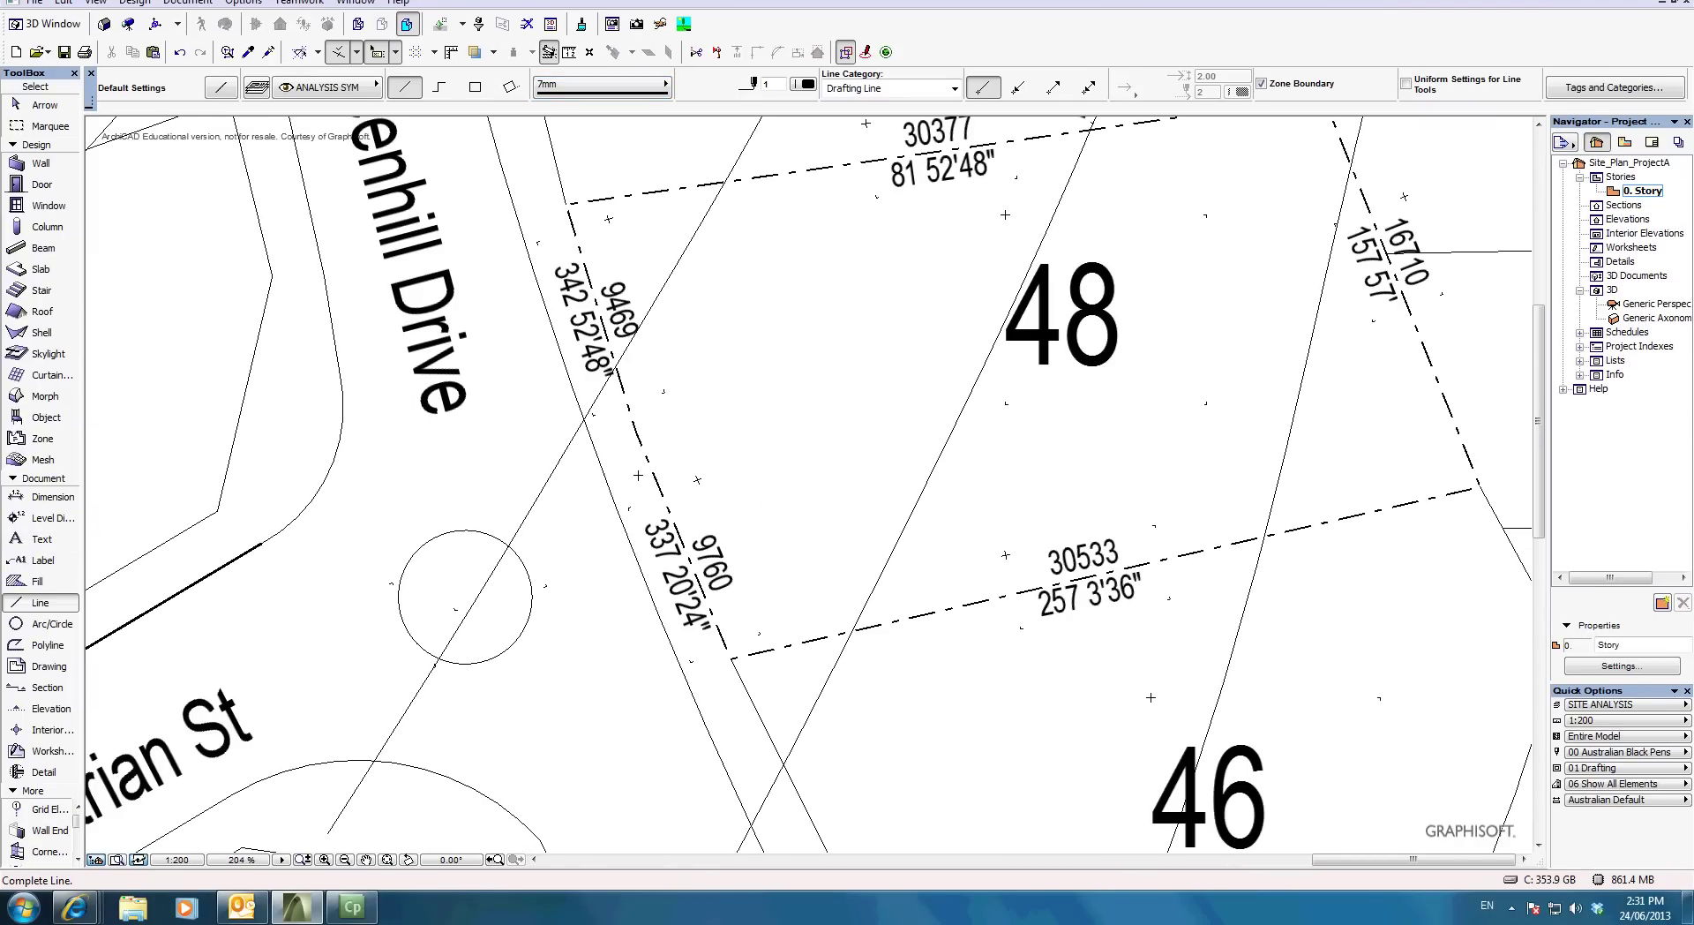
pyautogui.click(568, 499)
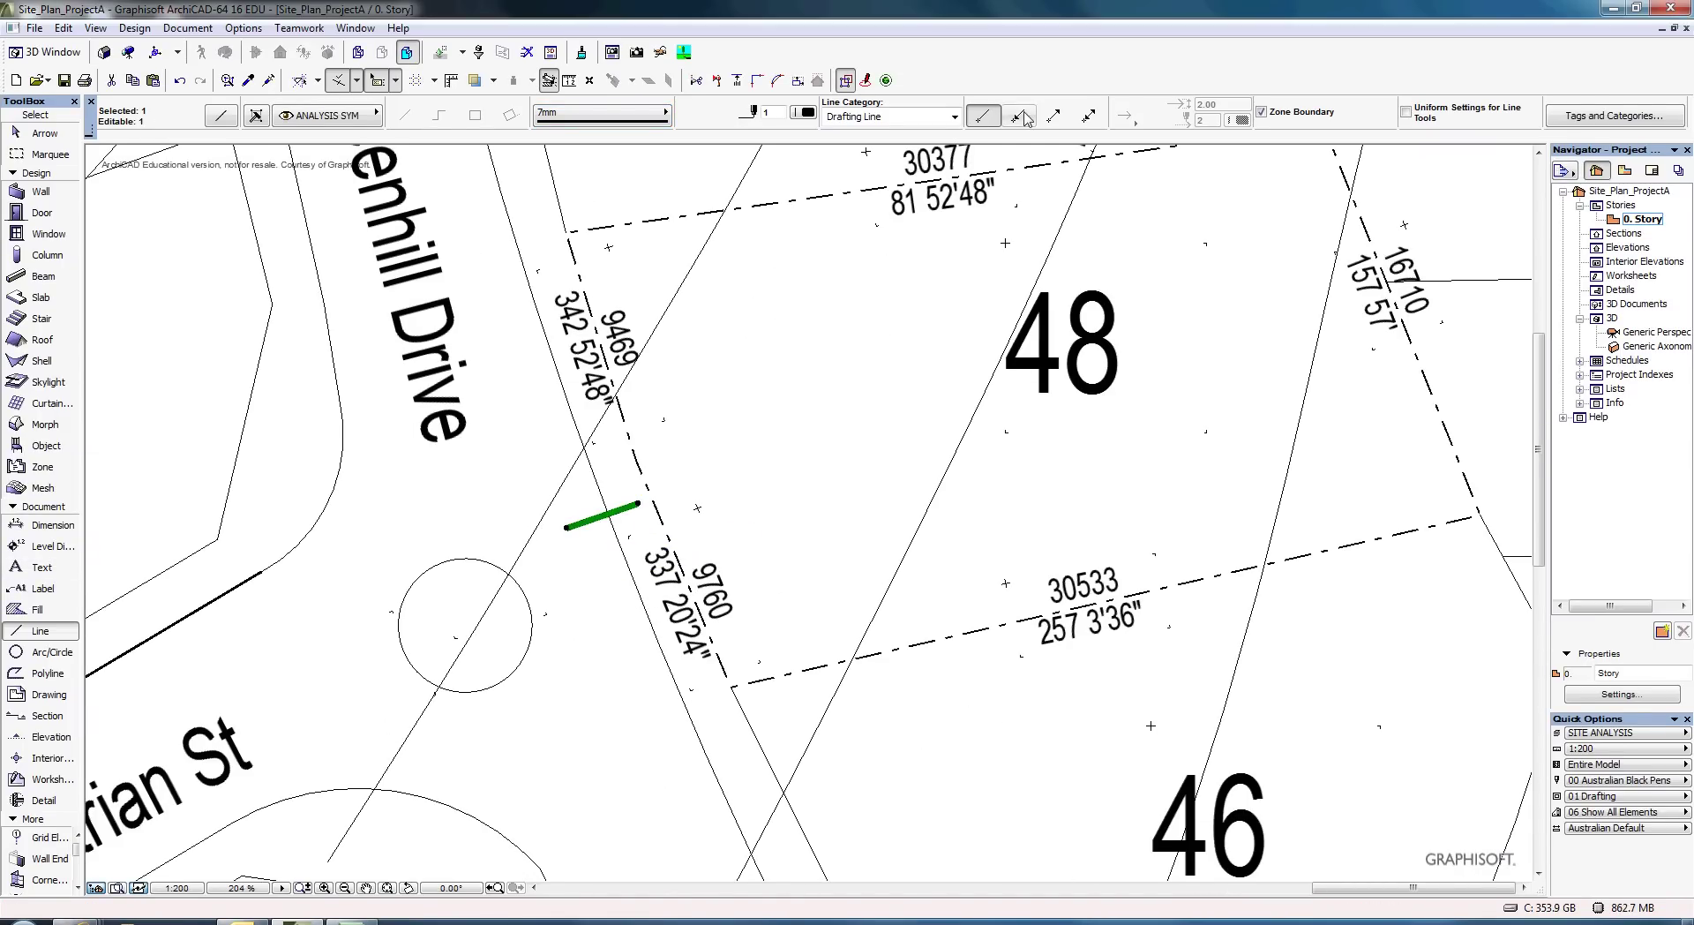
# Add an arrowhead of size 7 to the road end of the short thick line and deselect it.
pyautogui.click(1053, 115)
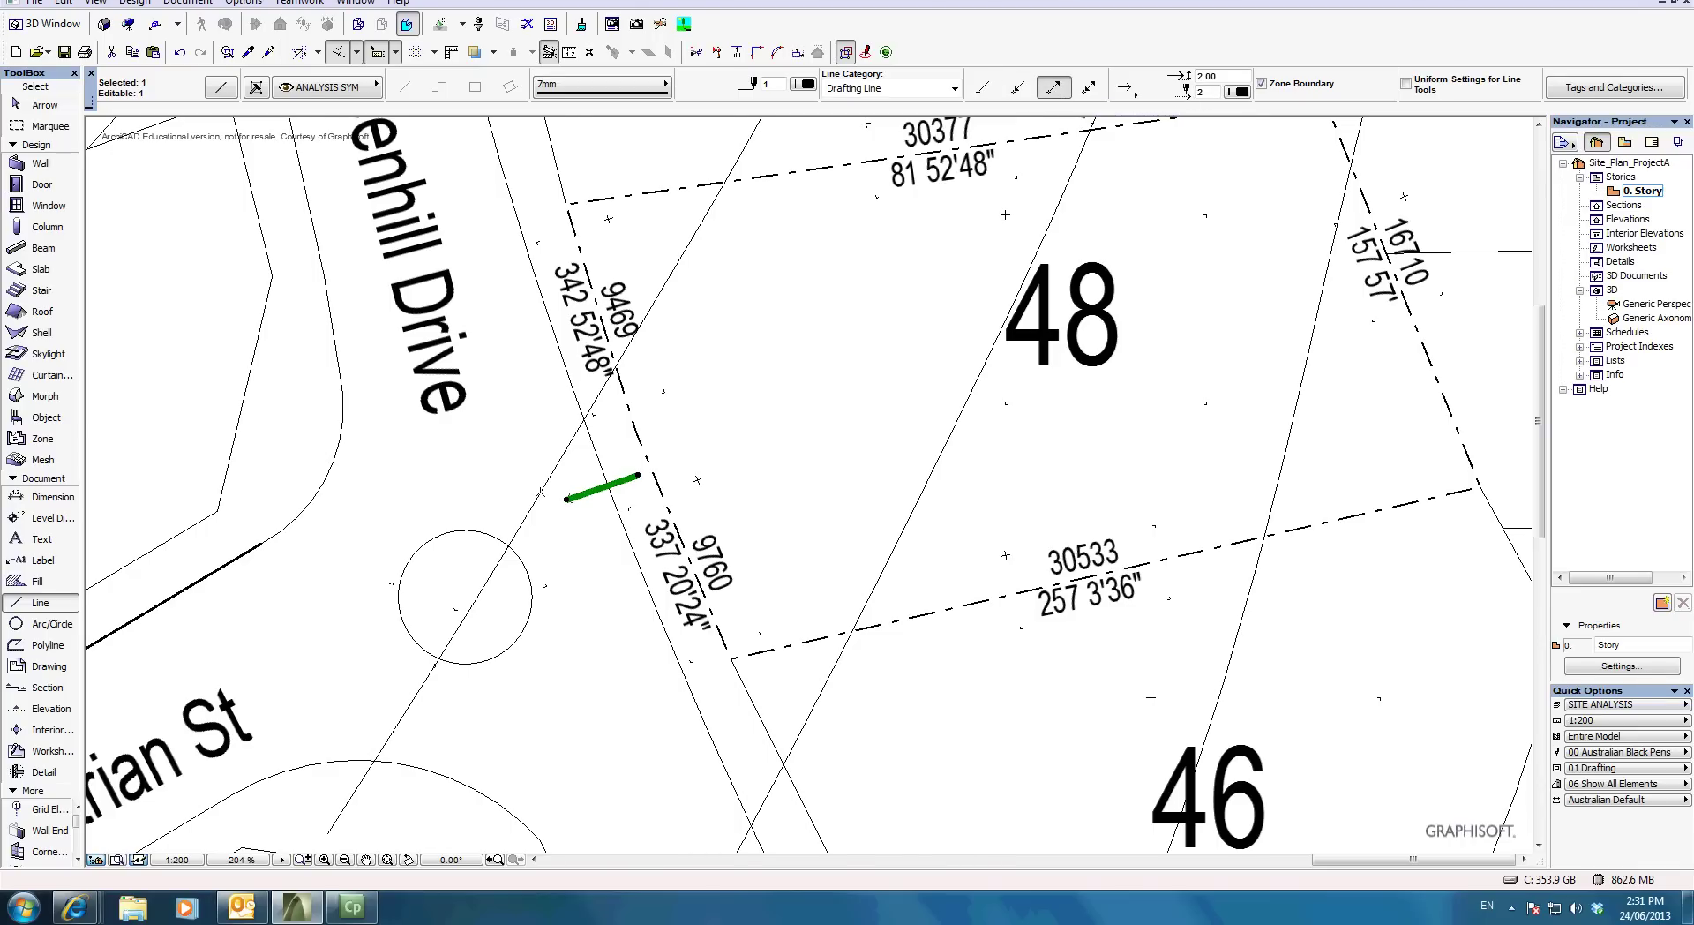
pyautogui.scroll(8, 573, 500)
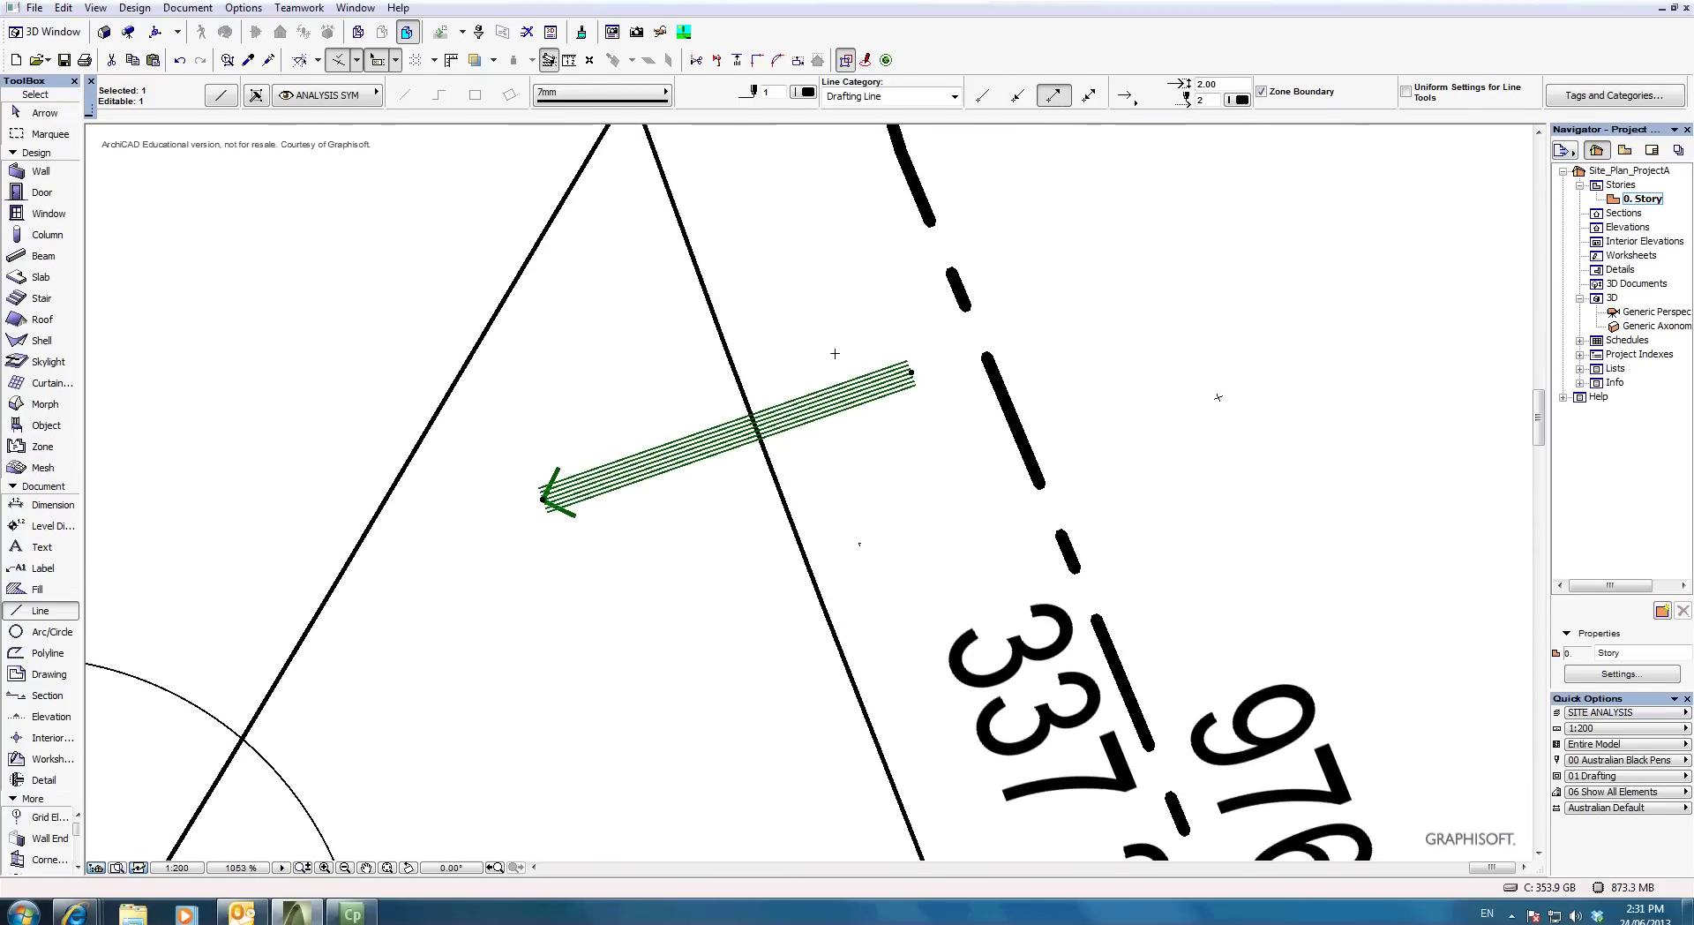
pyautogui.click(1213, 97)
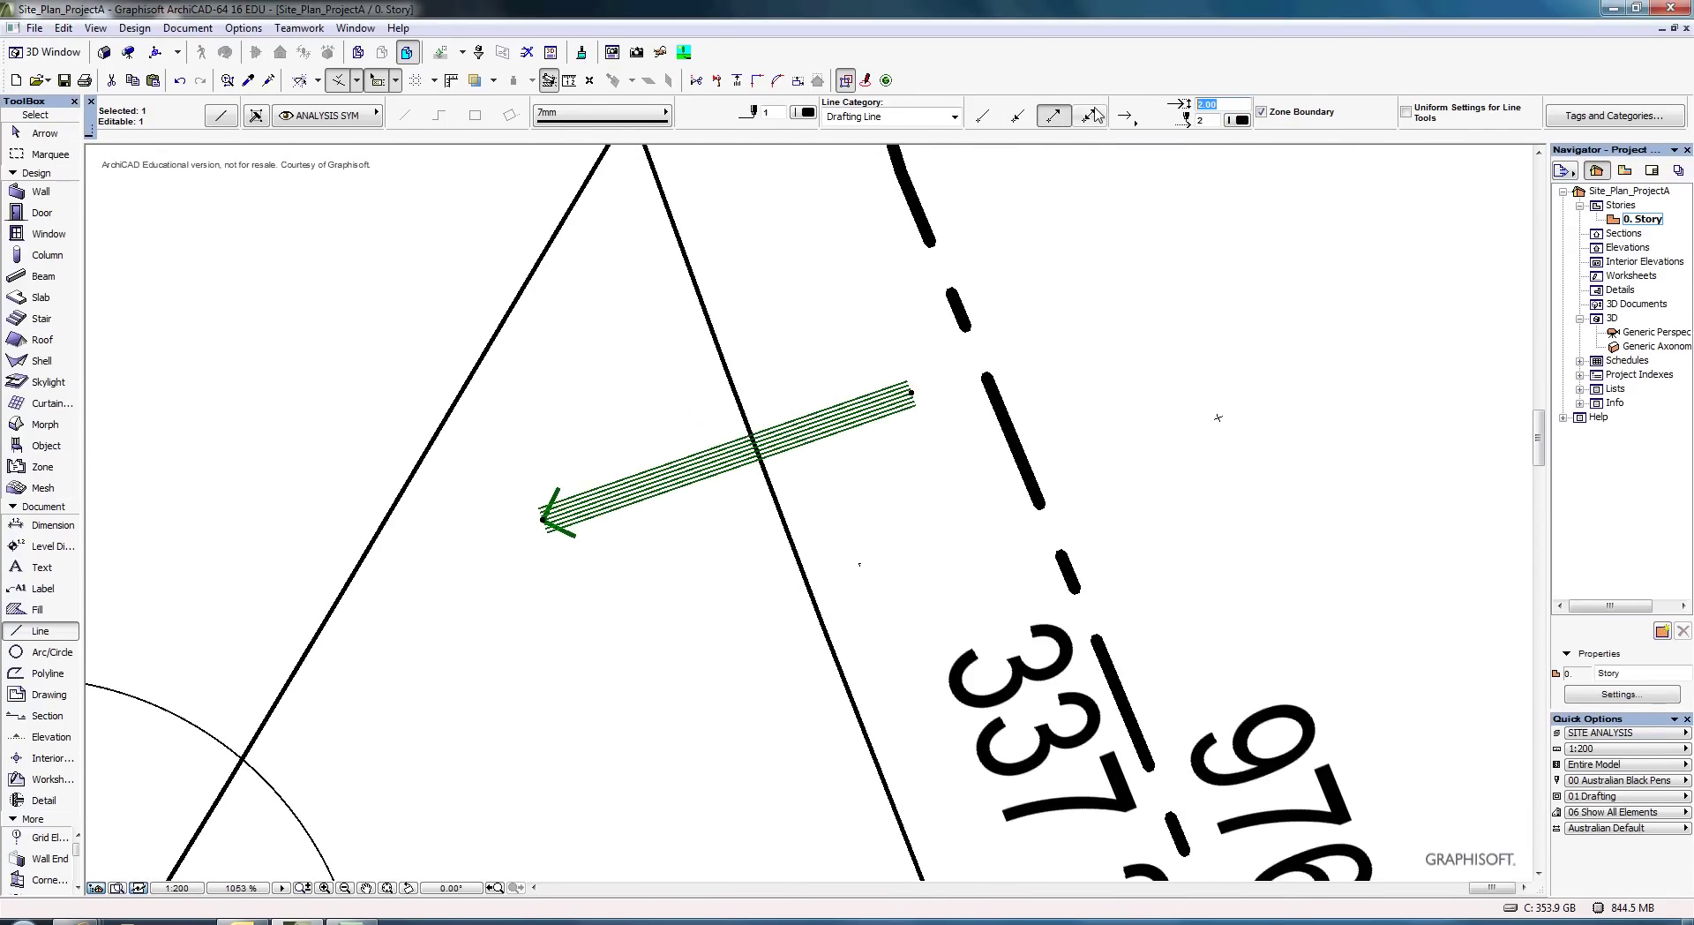
pyautogui.write('7')
pyautogui.press('Return')
pyautogui.scroll(-1, 579, 531)
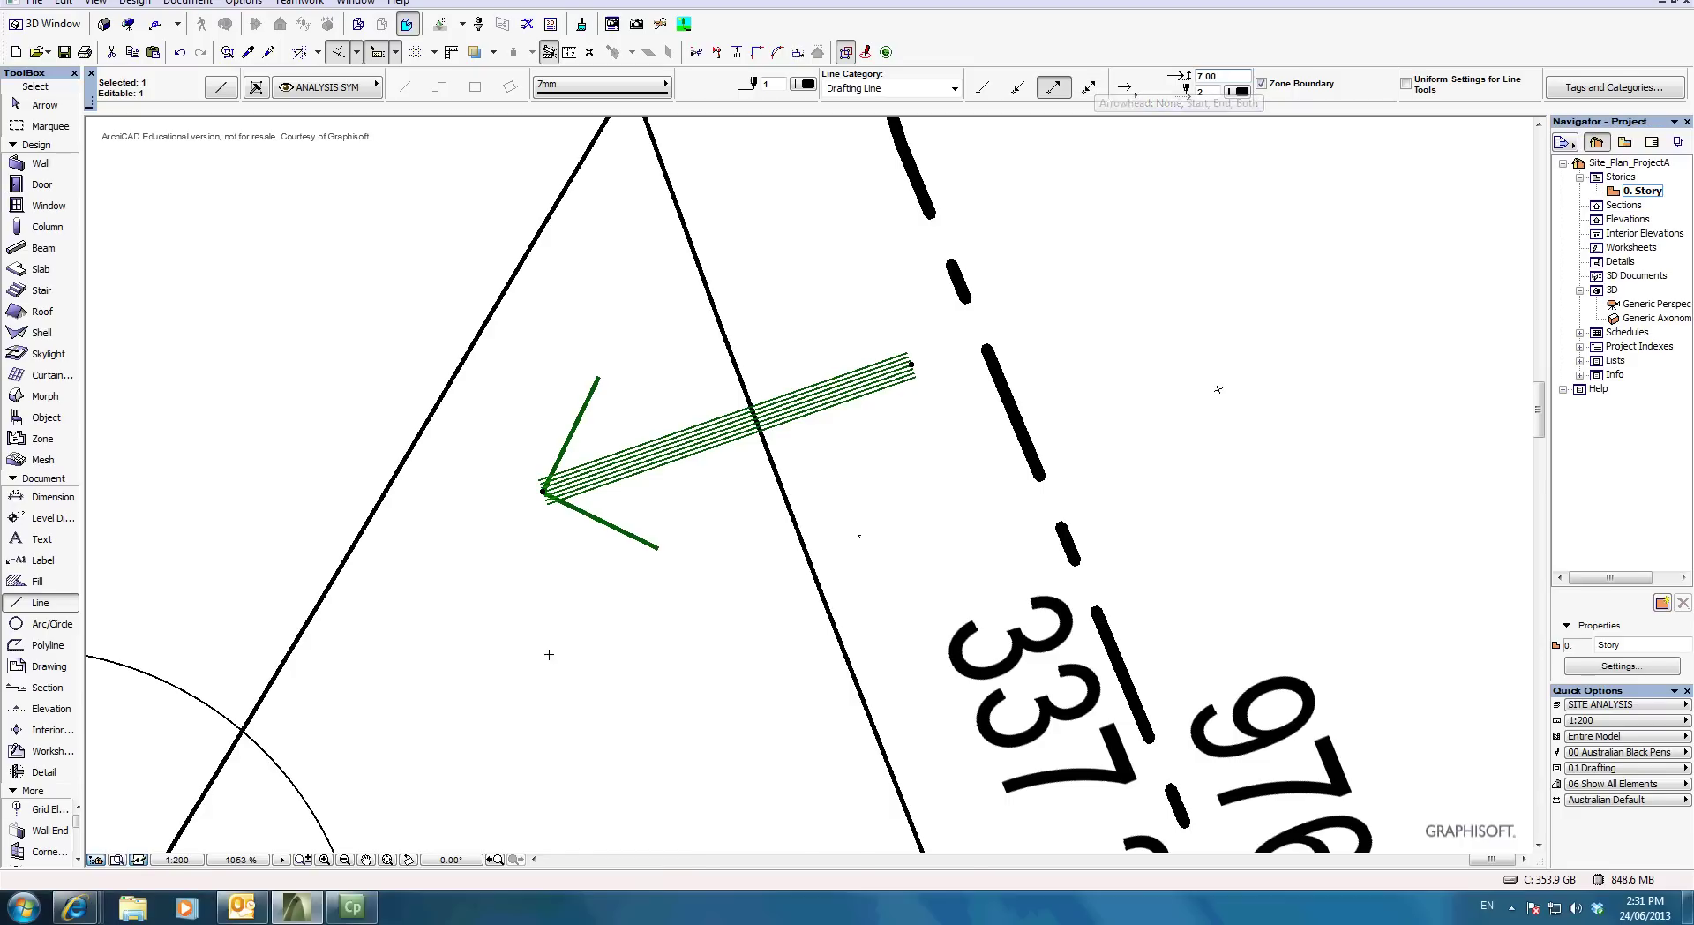
pyautogui.scroll(-4, 580, 503)
pyautogui.press('Escape')
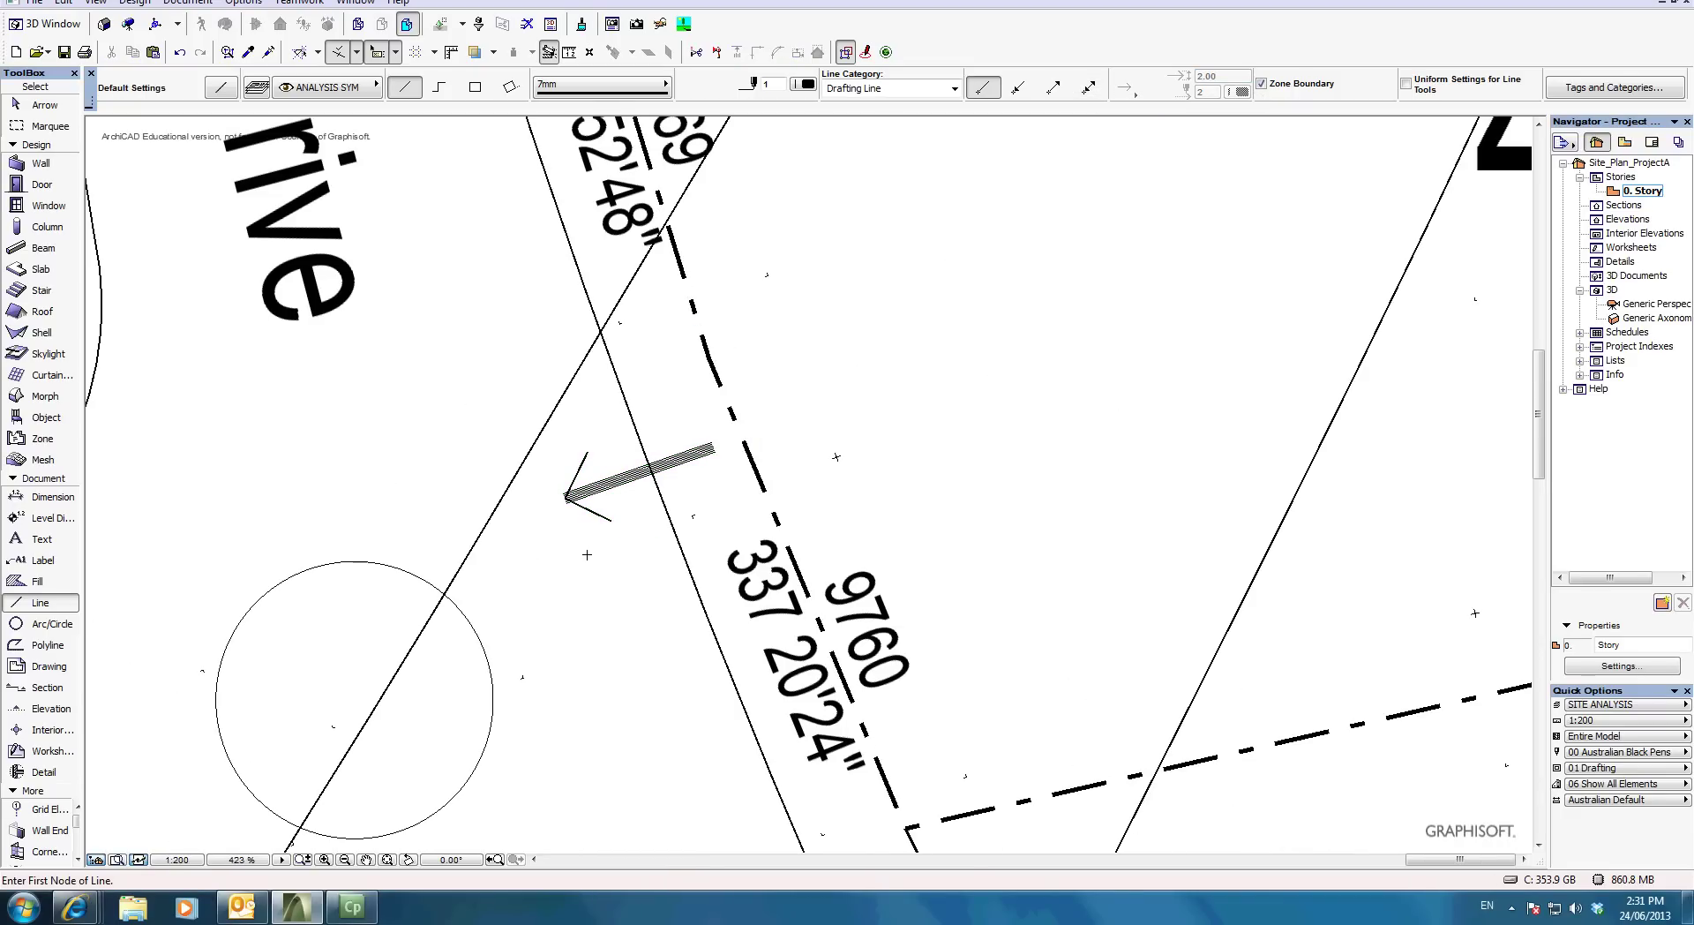
pyautogui.press('Escape')
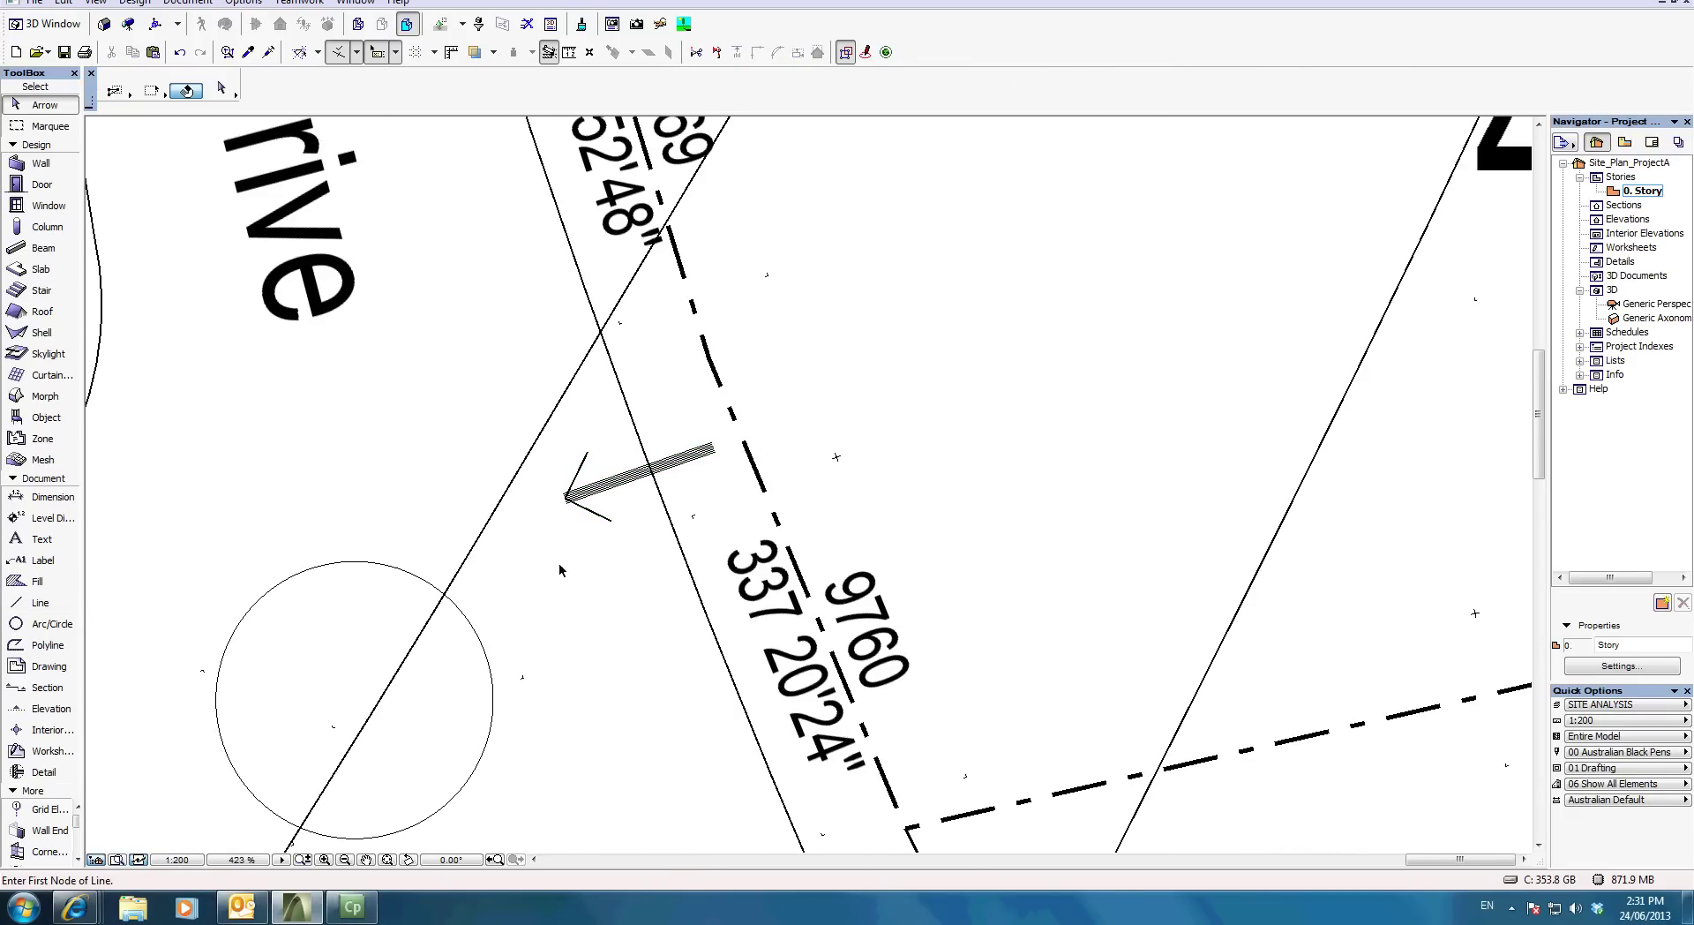
# Draw a small circle on the ANALYSIS SYM layer east of lot 48, between the RL 85.50 and RL 85.00 contours.
pyautogui.scroll(-9, 872, 527)
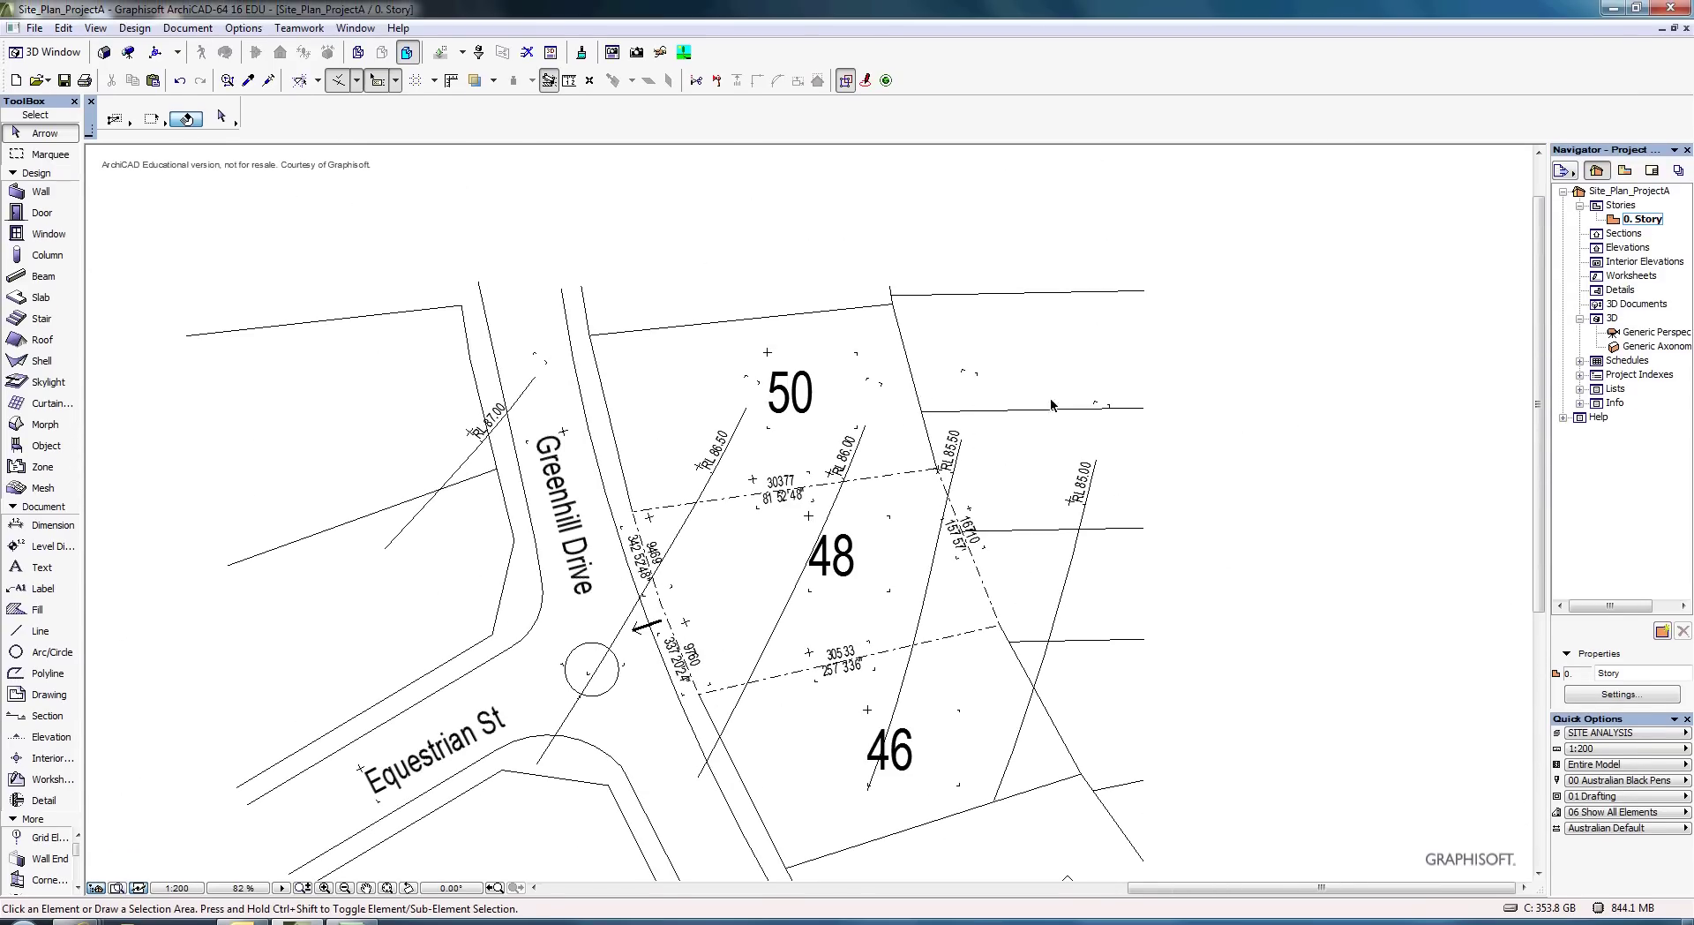
pyautogui.scroll(2, 653, 636)
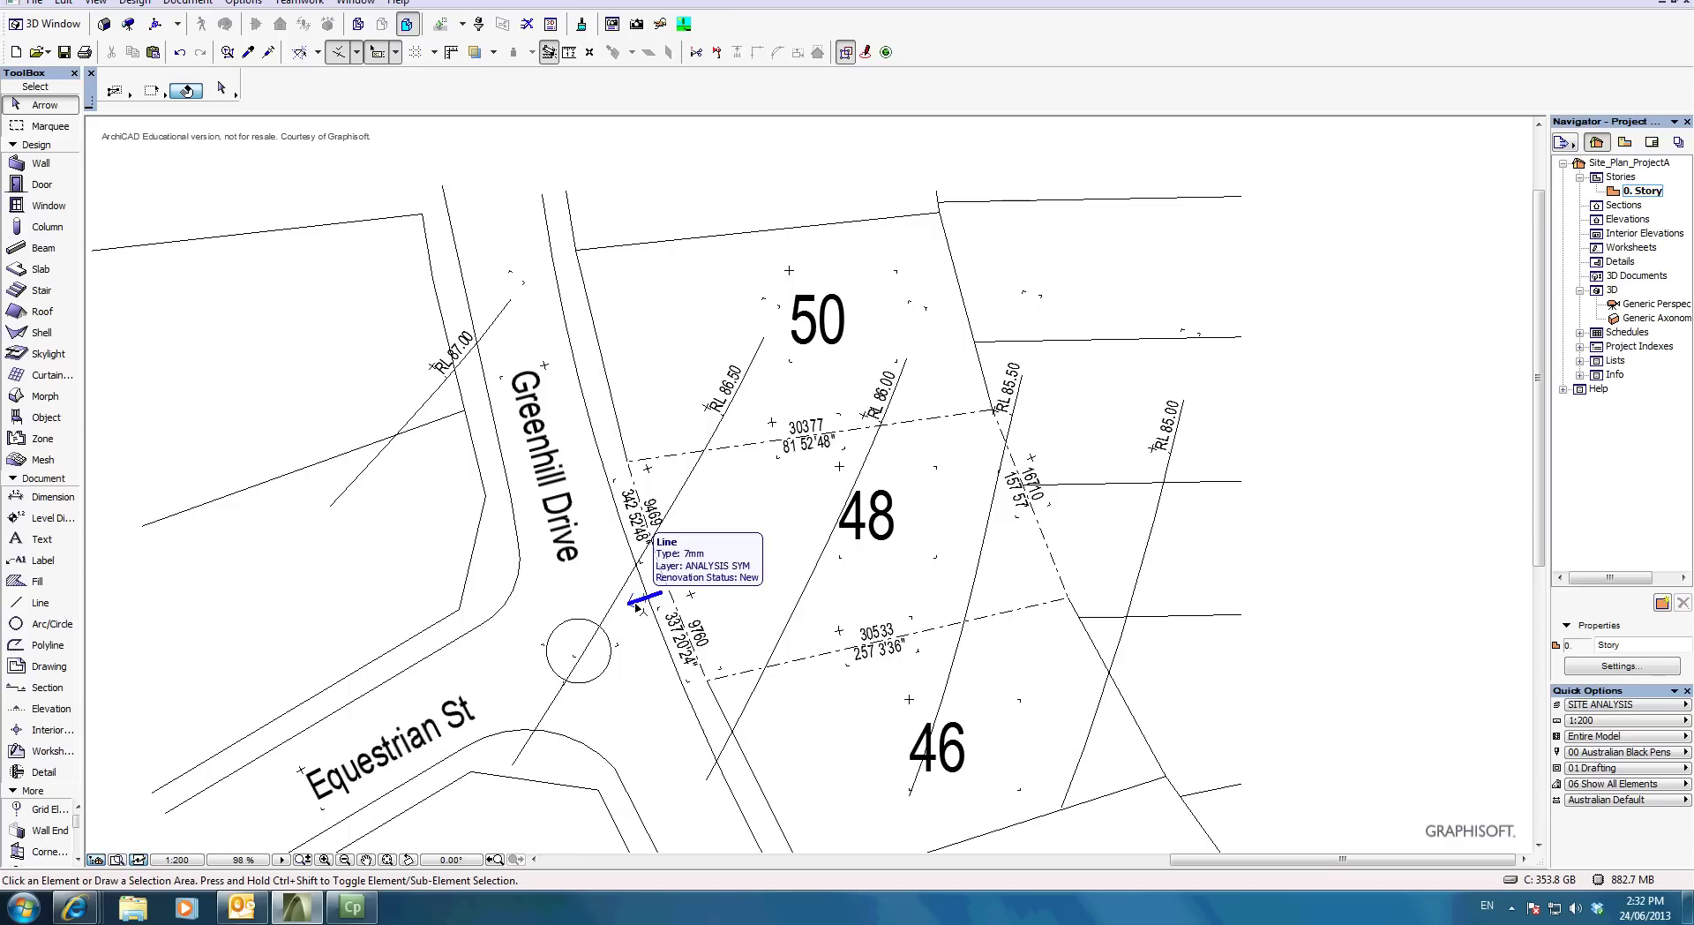
pyautogui.click(36, 623)
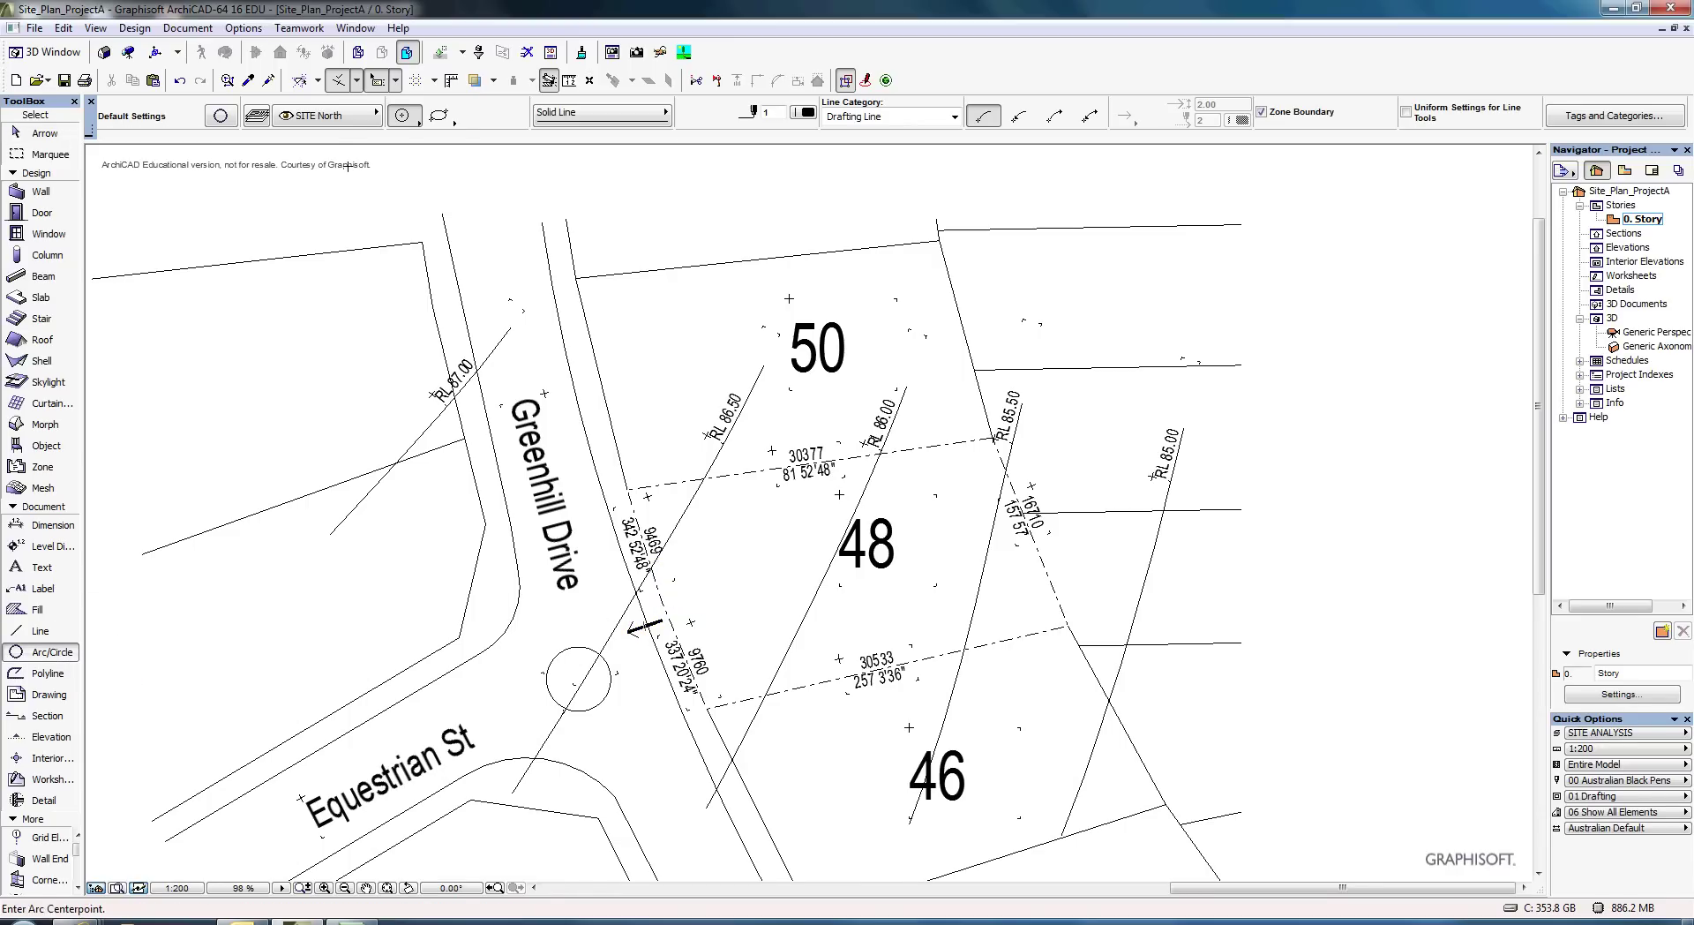
pyautogui.click(333, 115)
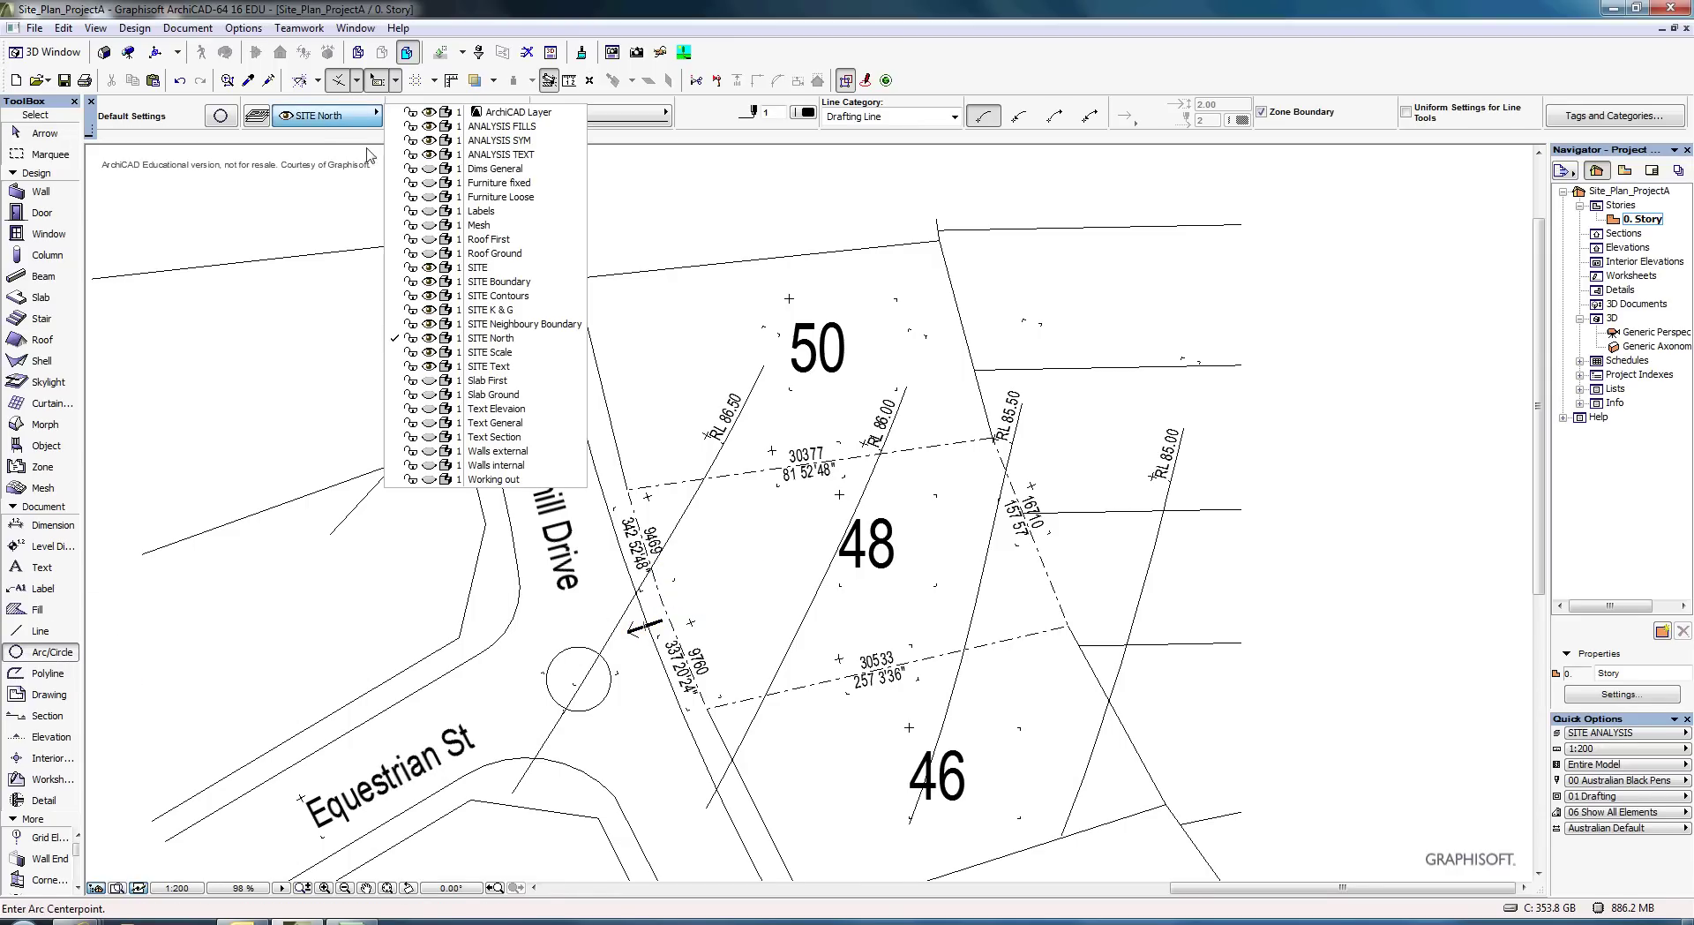
pyautogui.click(501, 140)
pyautogui.scroll(3, 1131, 512)
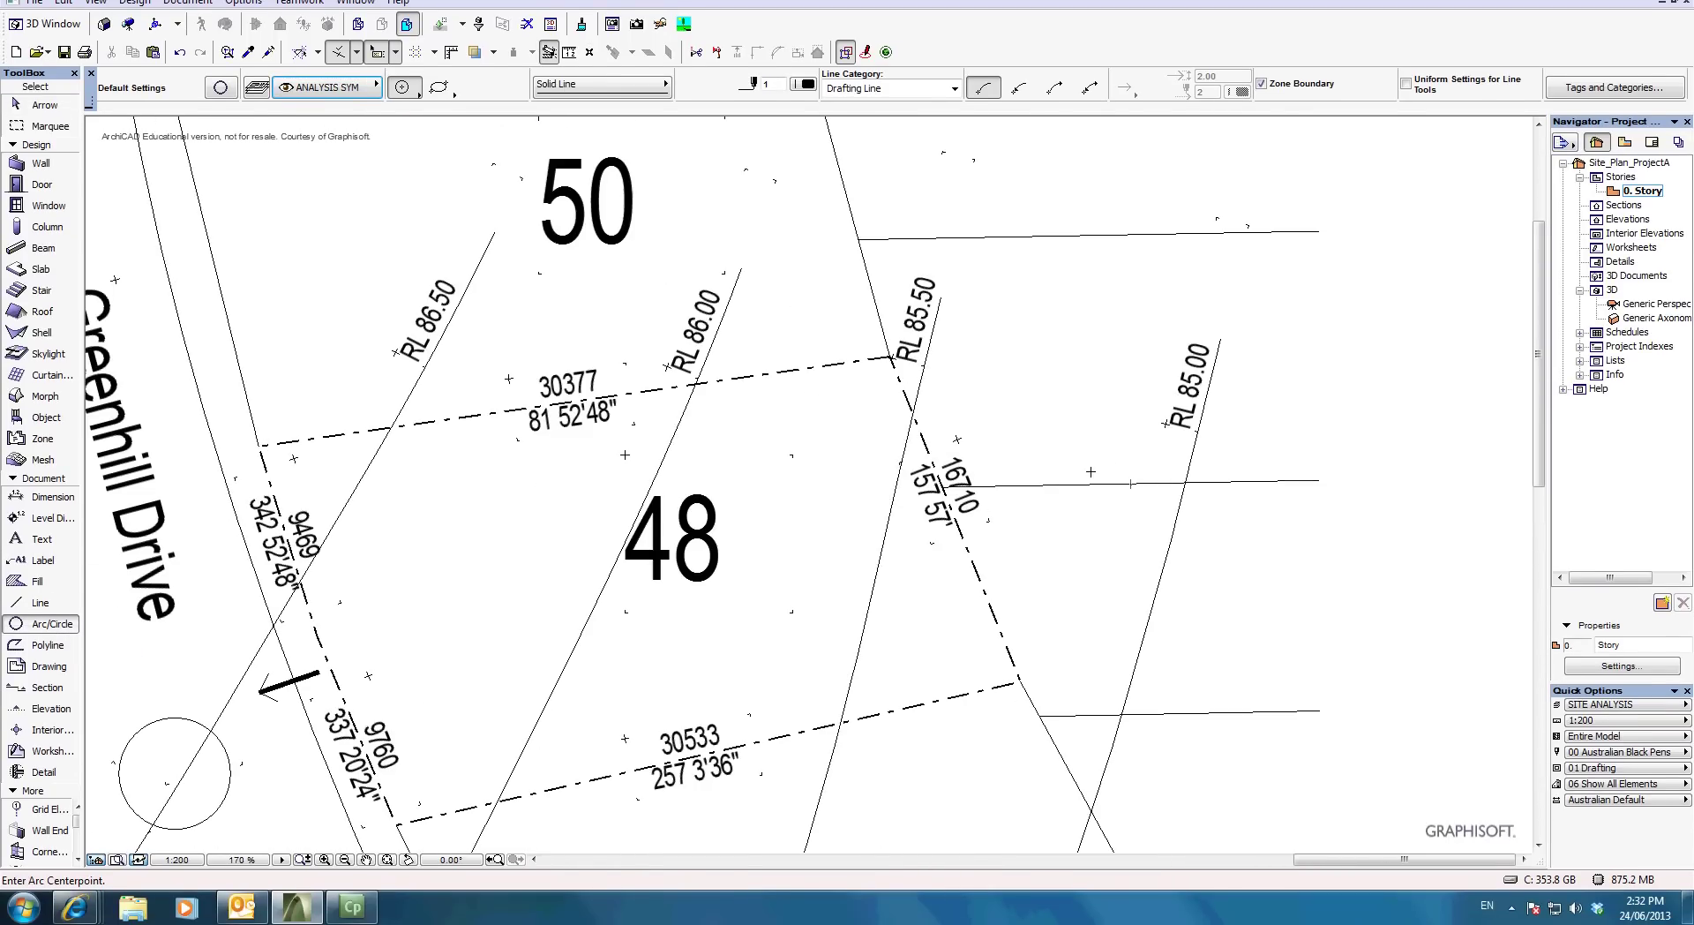
pyautogui.click(1088, 415)
pyautogui.click(1106, 419)
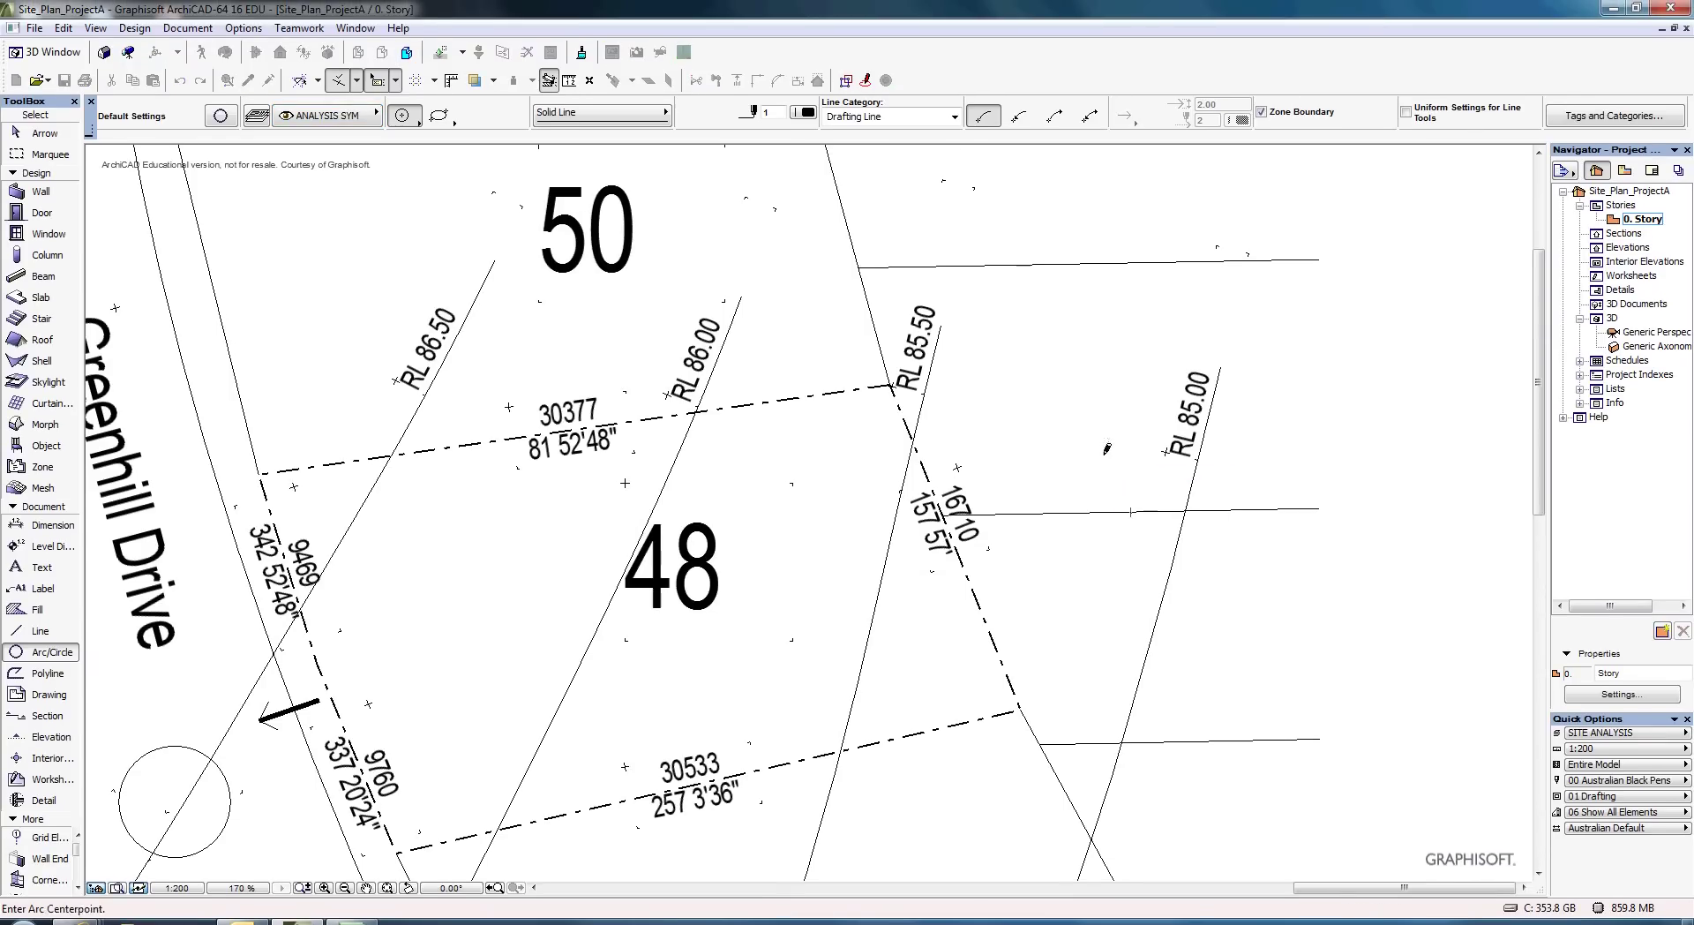
pyautogui.click(1105, 446)
pyautogui.scroll(5, 1134, 437)
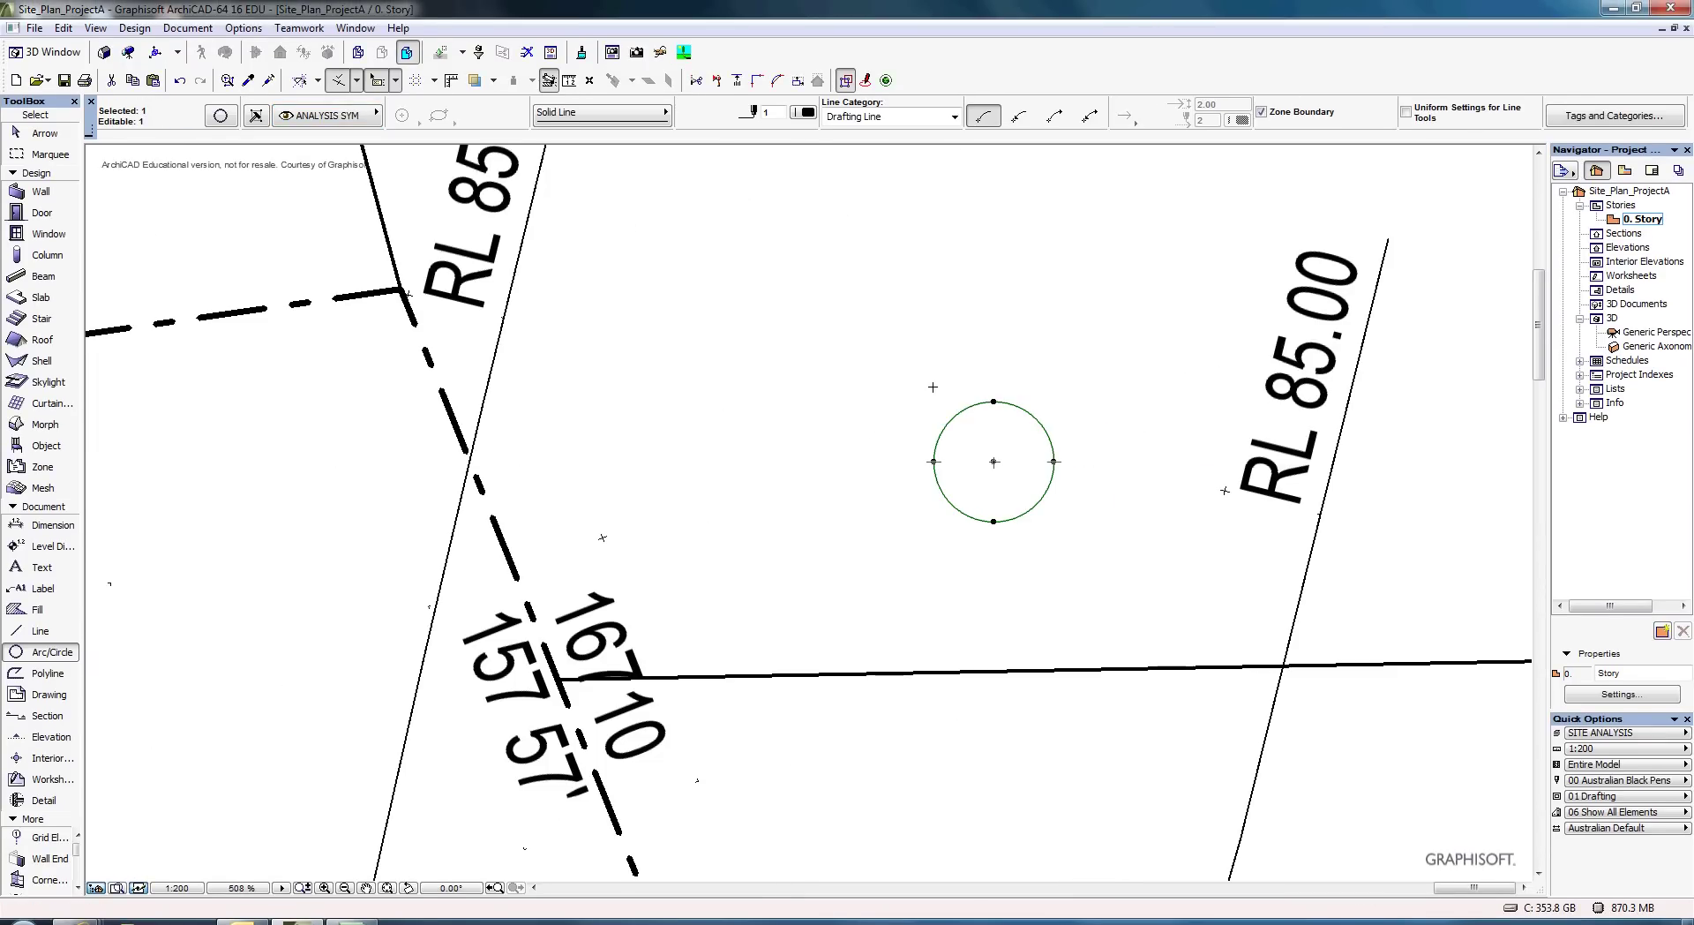
# Change the small circle's line type to Slope (1:100, 14%) for a sunburst symbol and deselect it.
pyautogui.click(604, 115)
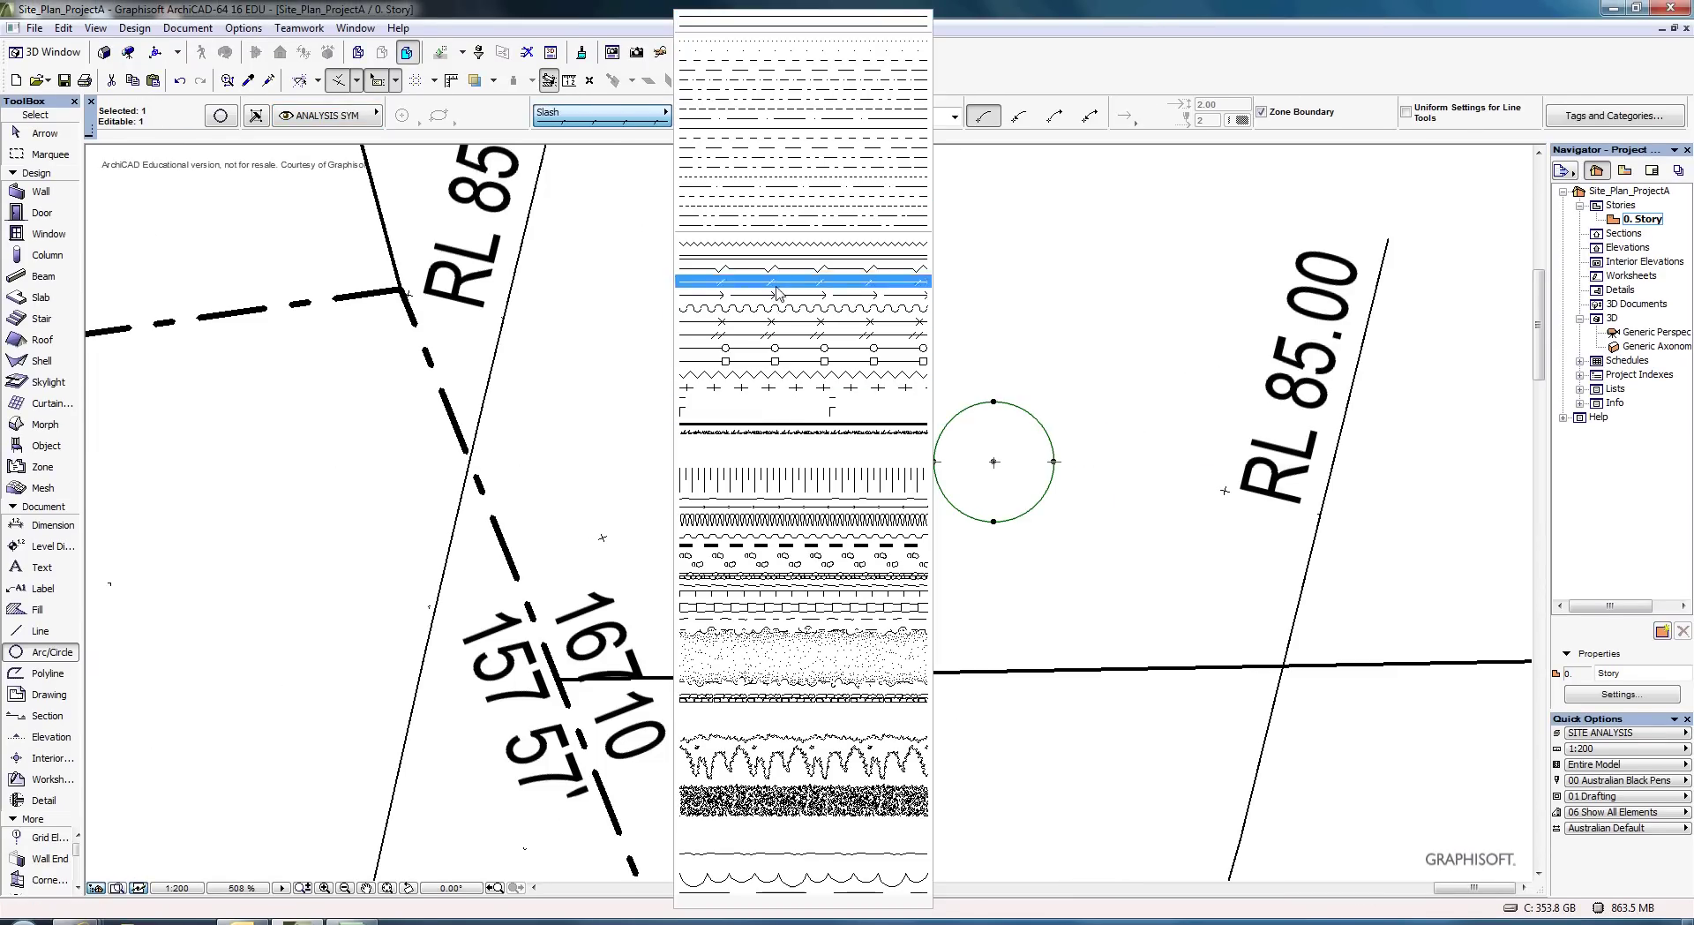
pyautogui.click(756, 467)
pyautogui.press('Escape')
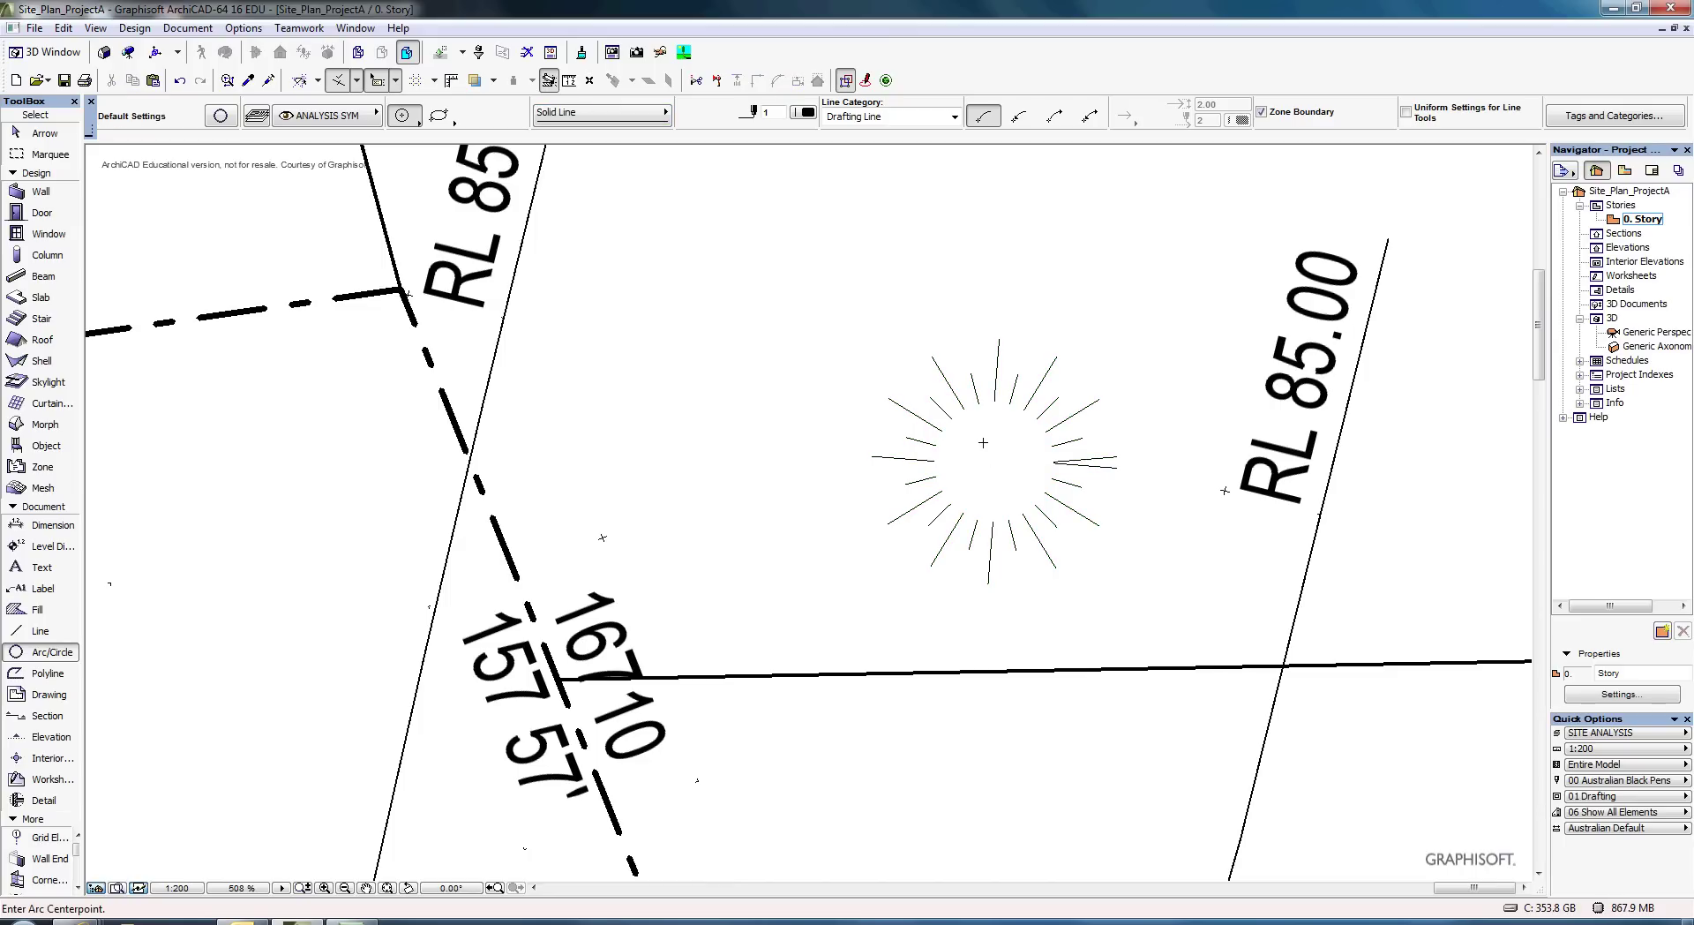
pyautogui.scroll(-4, 1098, 439)
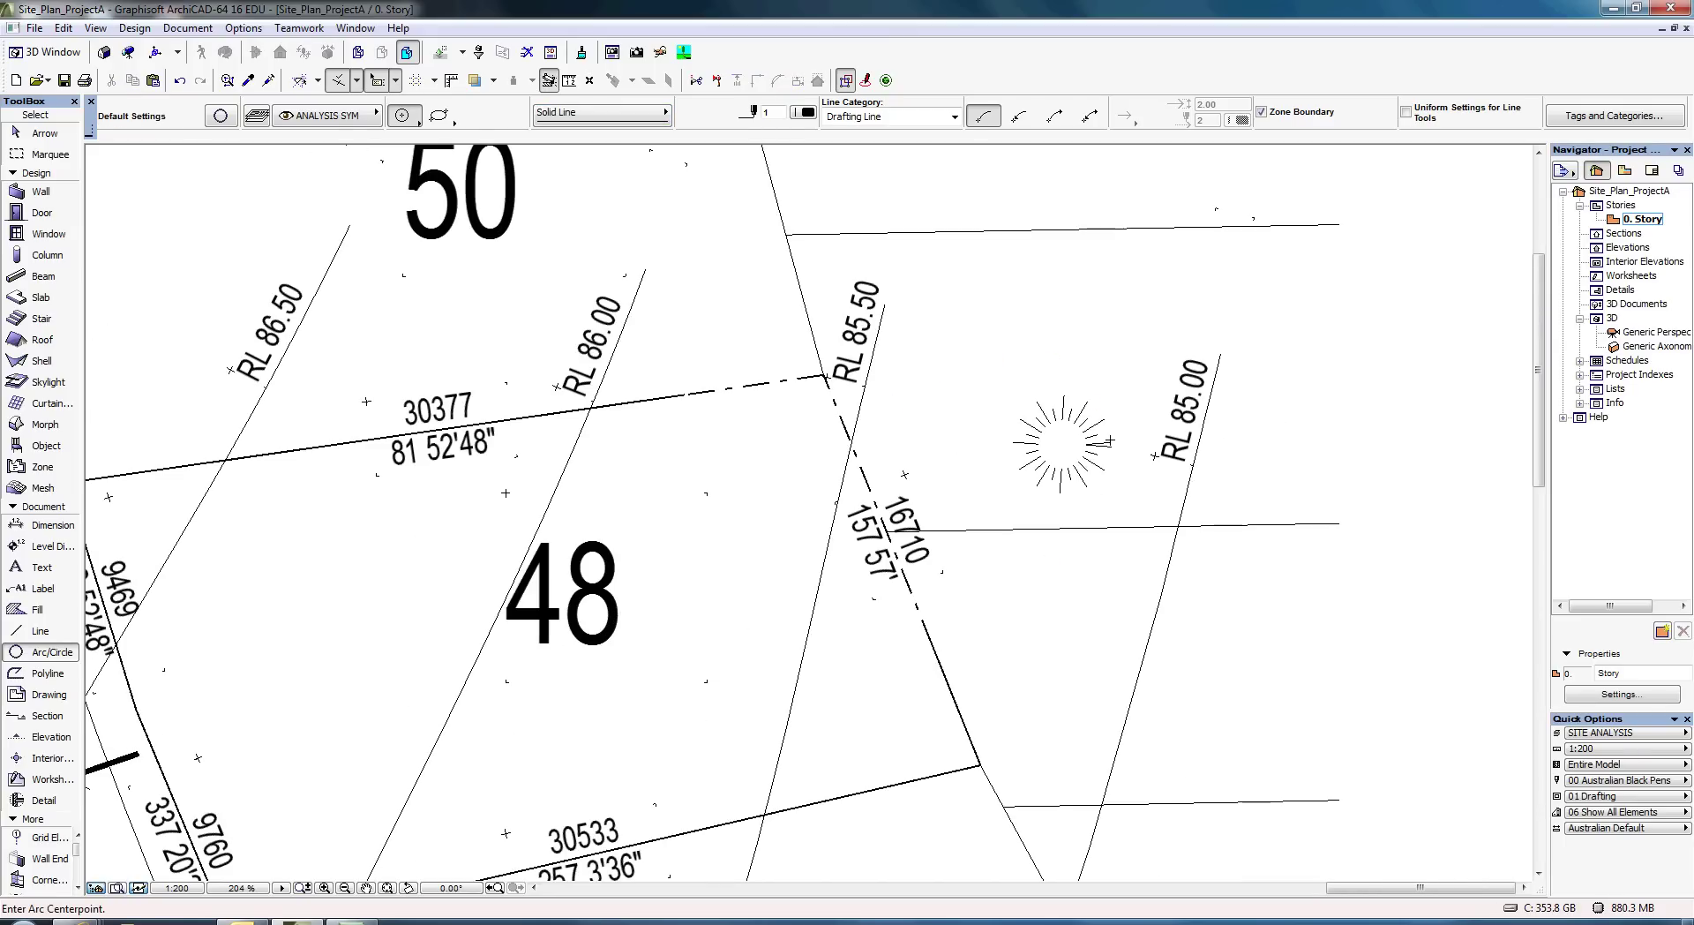
pyautogui.click(1111, 388)
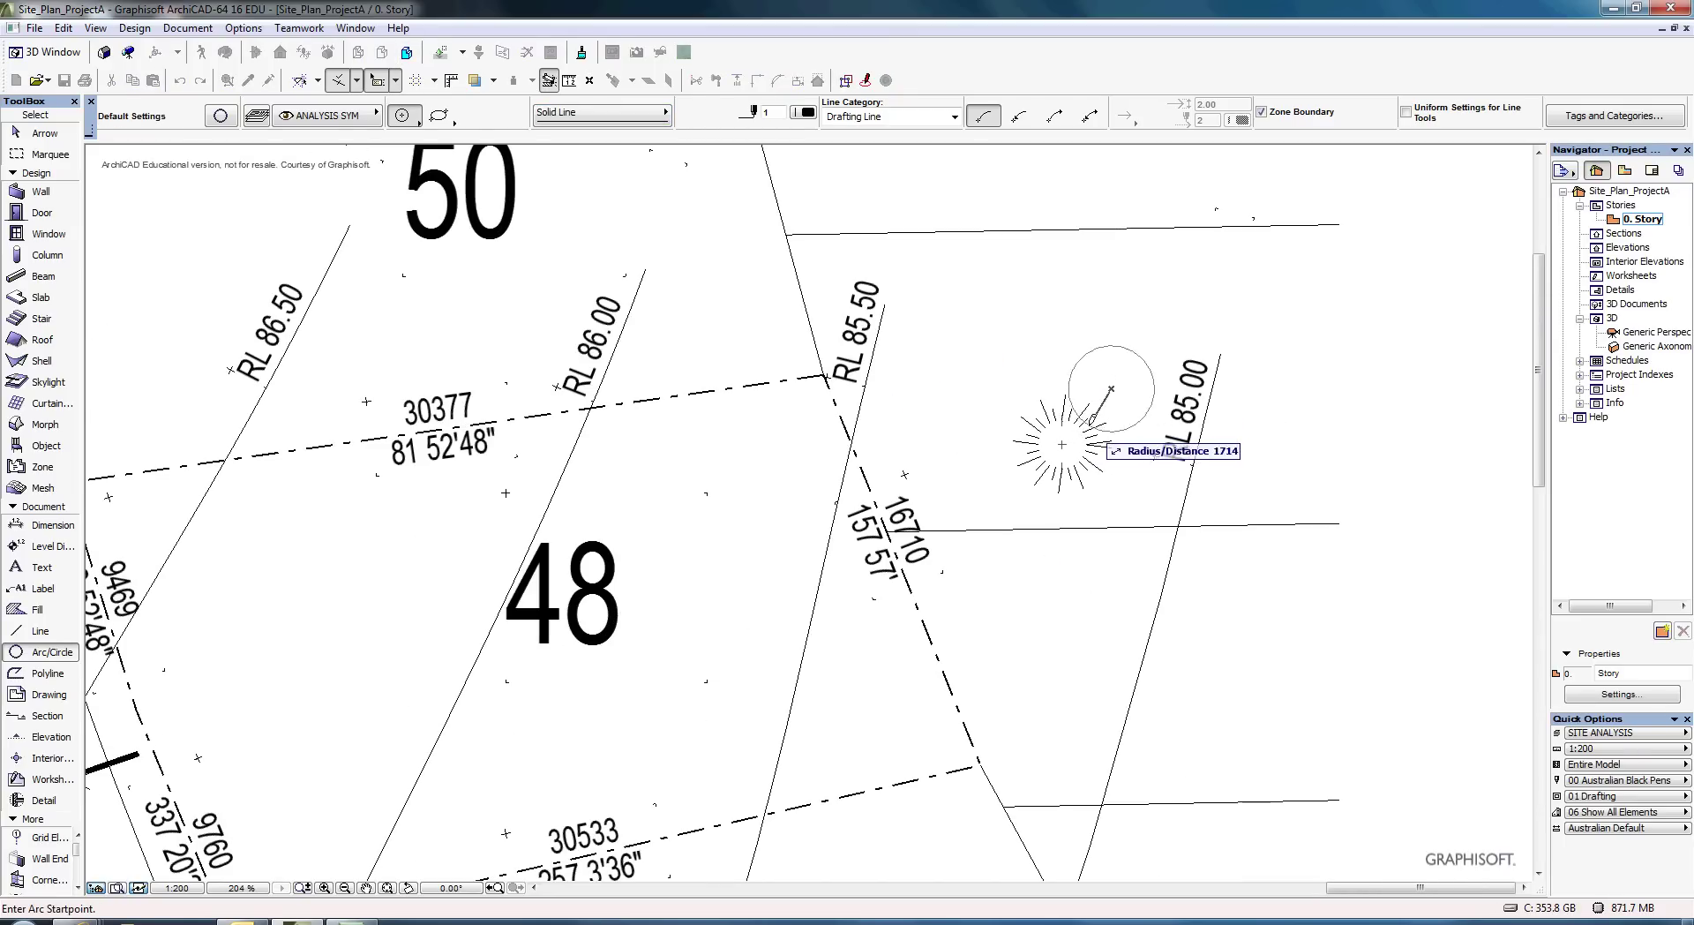
pyautogui.press('Escape')
# Drag a copy of the sunburst symbol from east of lot 48 into Greenhill Drive, just above the entry arrow.
pyautogui.keyDown('shift'); pyautogui.click(1024, 473); pyautogui.keyUp('shift')
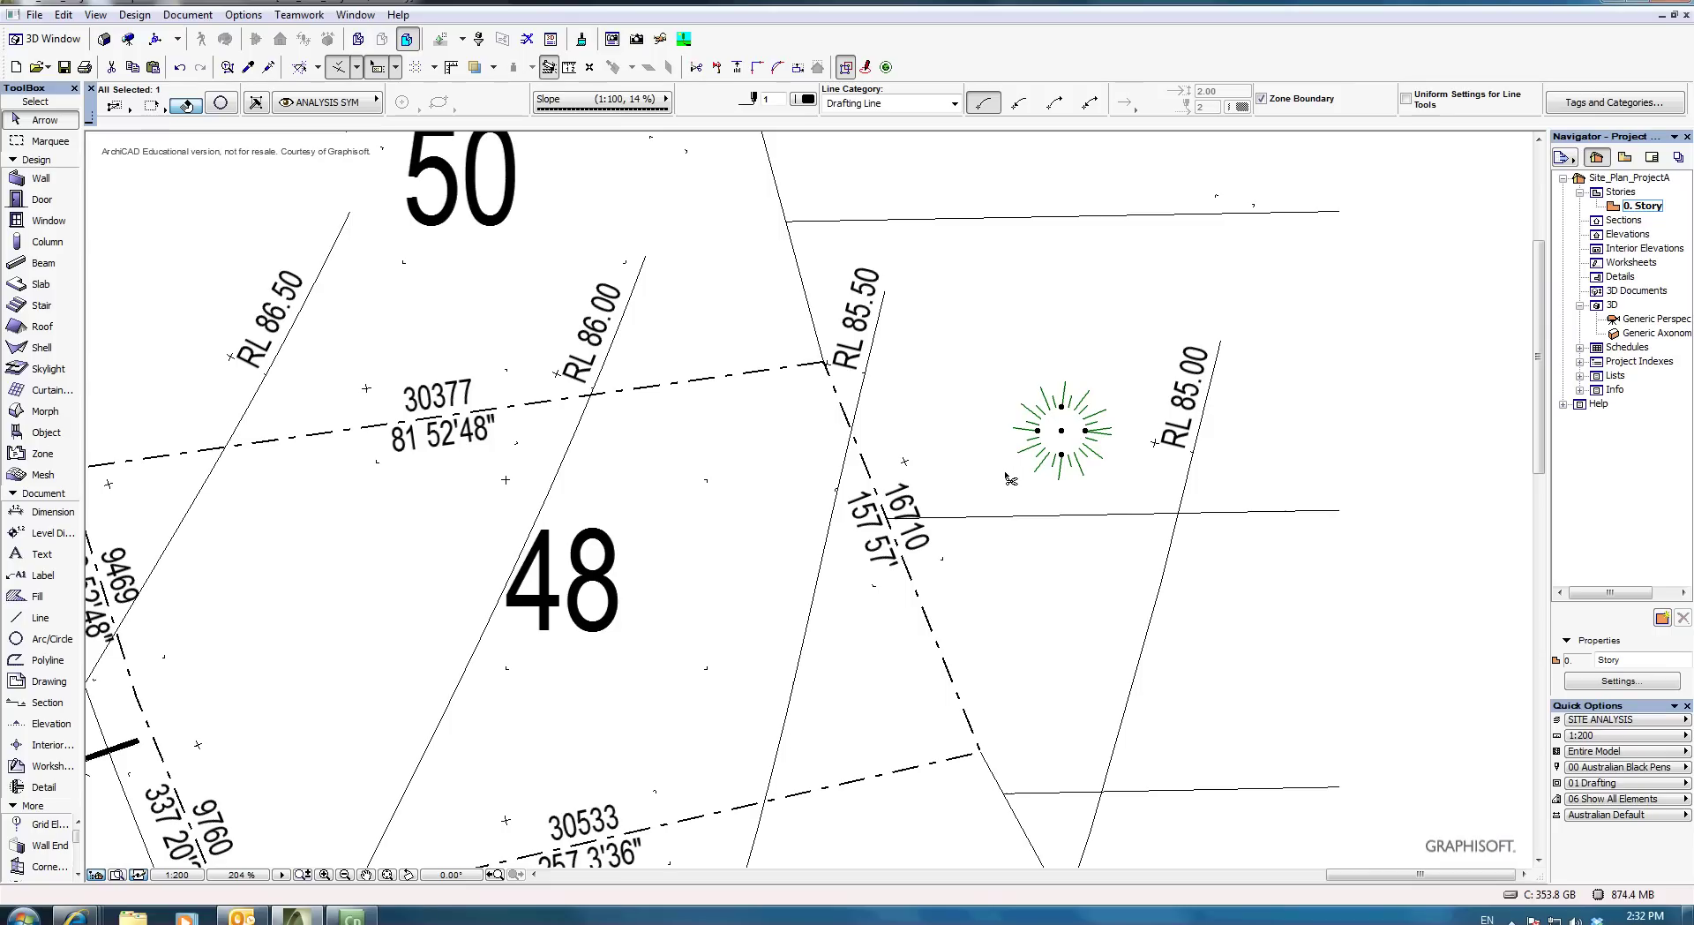
pyautogui.keyDown('ctrl'); pyautogui.click(1078, 444); pyautogui.keyUp('ctrl')
pyautogui.scroll(-2, 1094, 421)
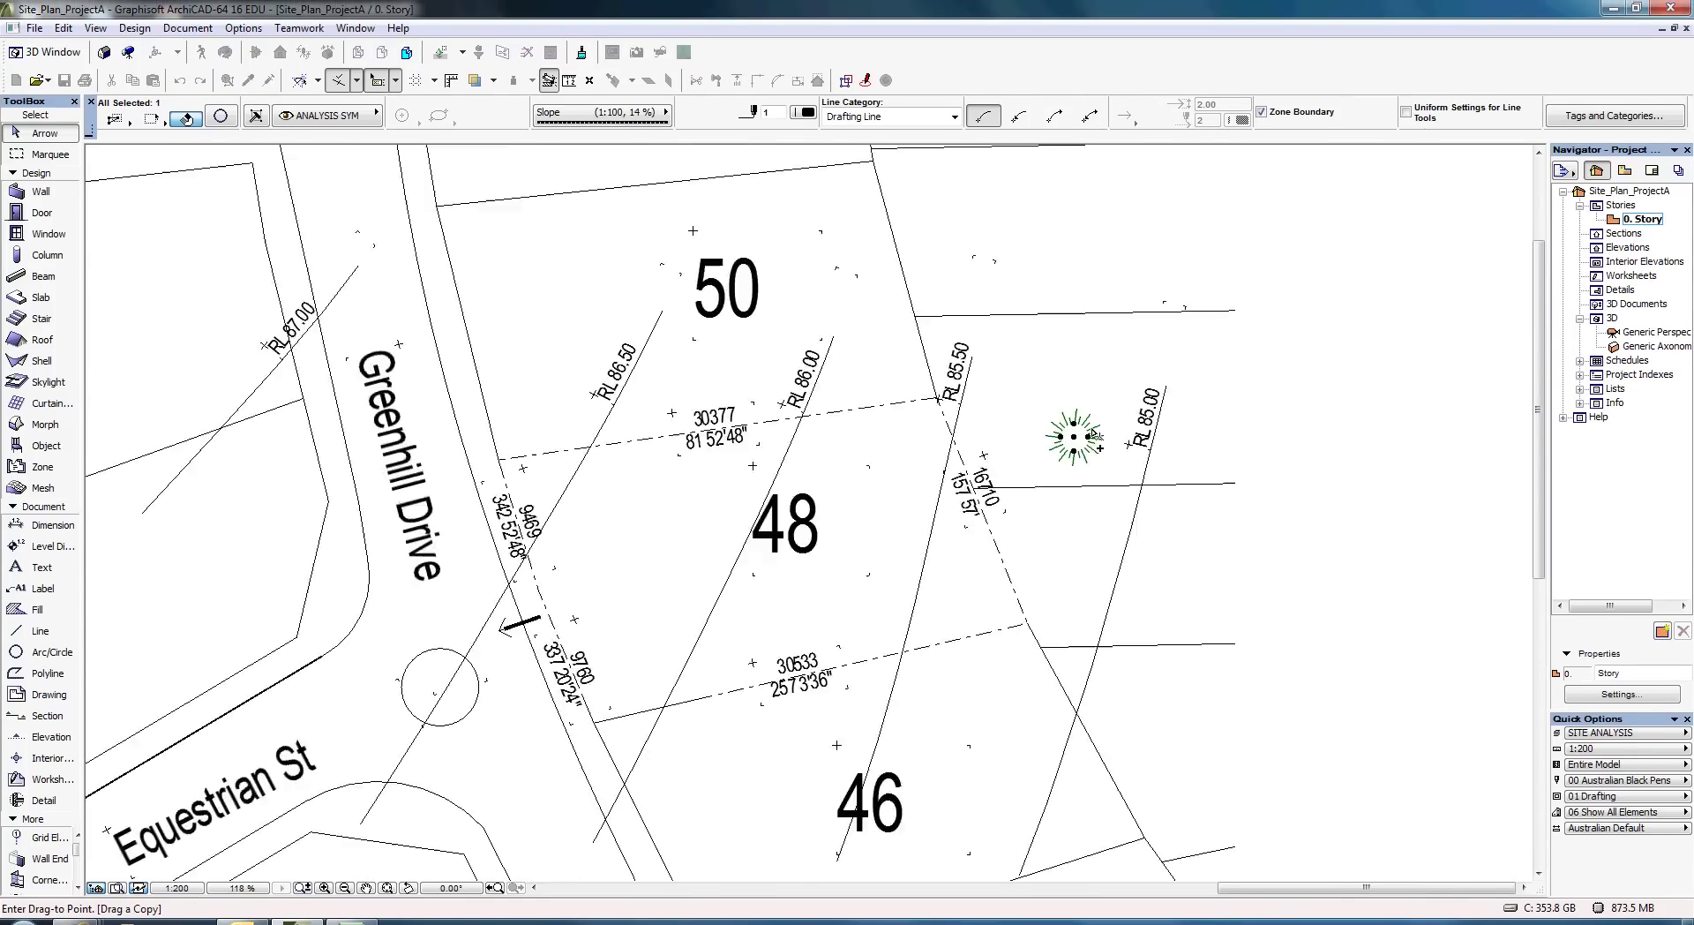
pyautogui.scroll(-1, 1094, 434)
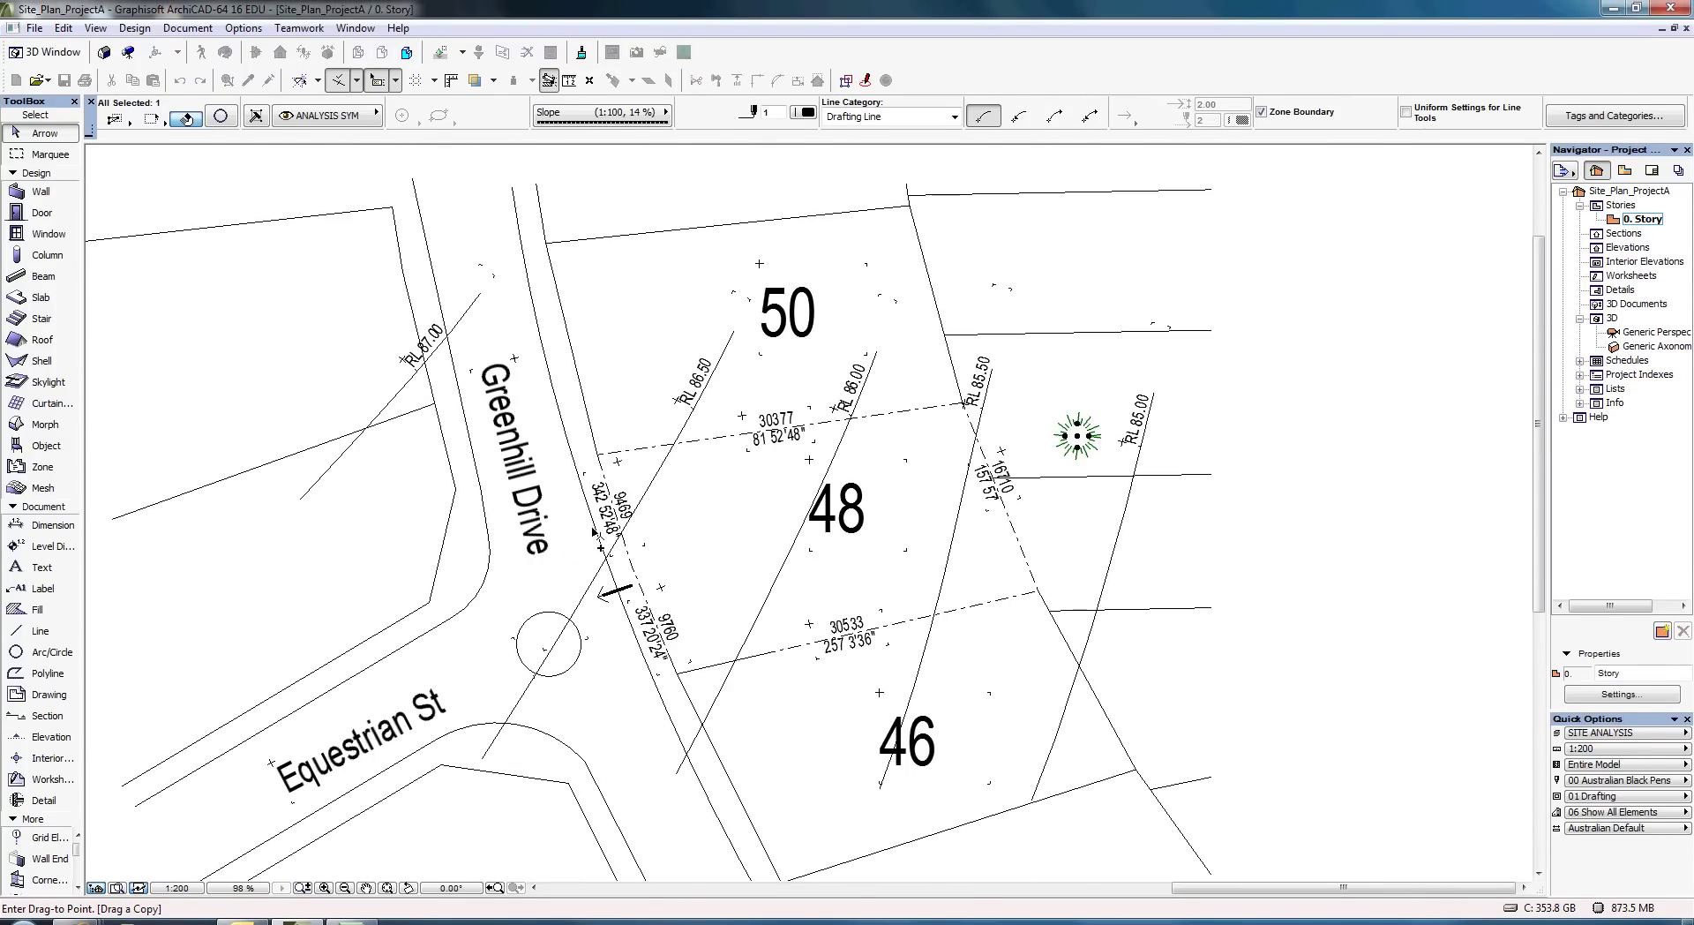
pyautogui.click(553, 540)
pyautogui.scroll(4, 553, 540)
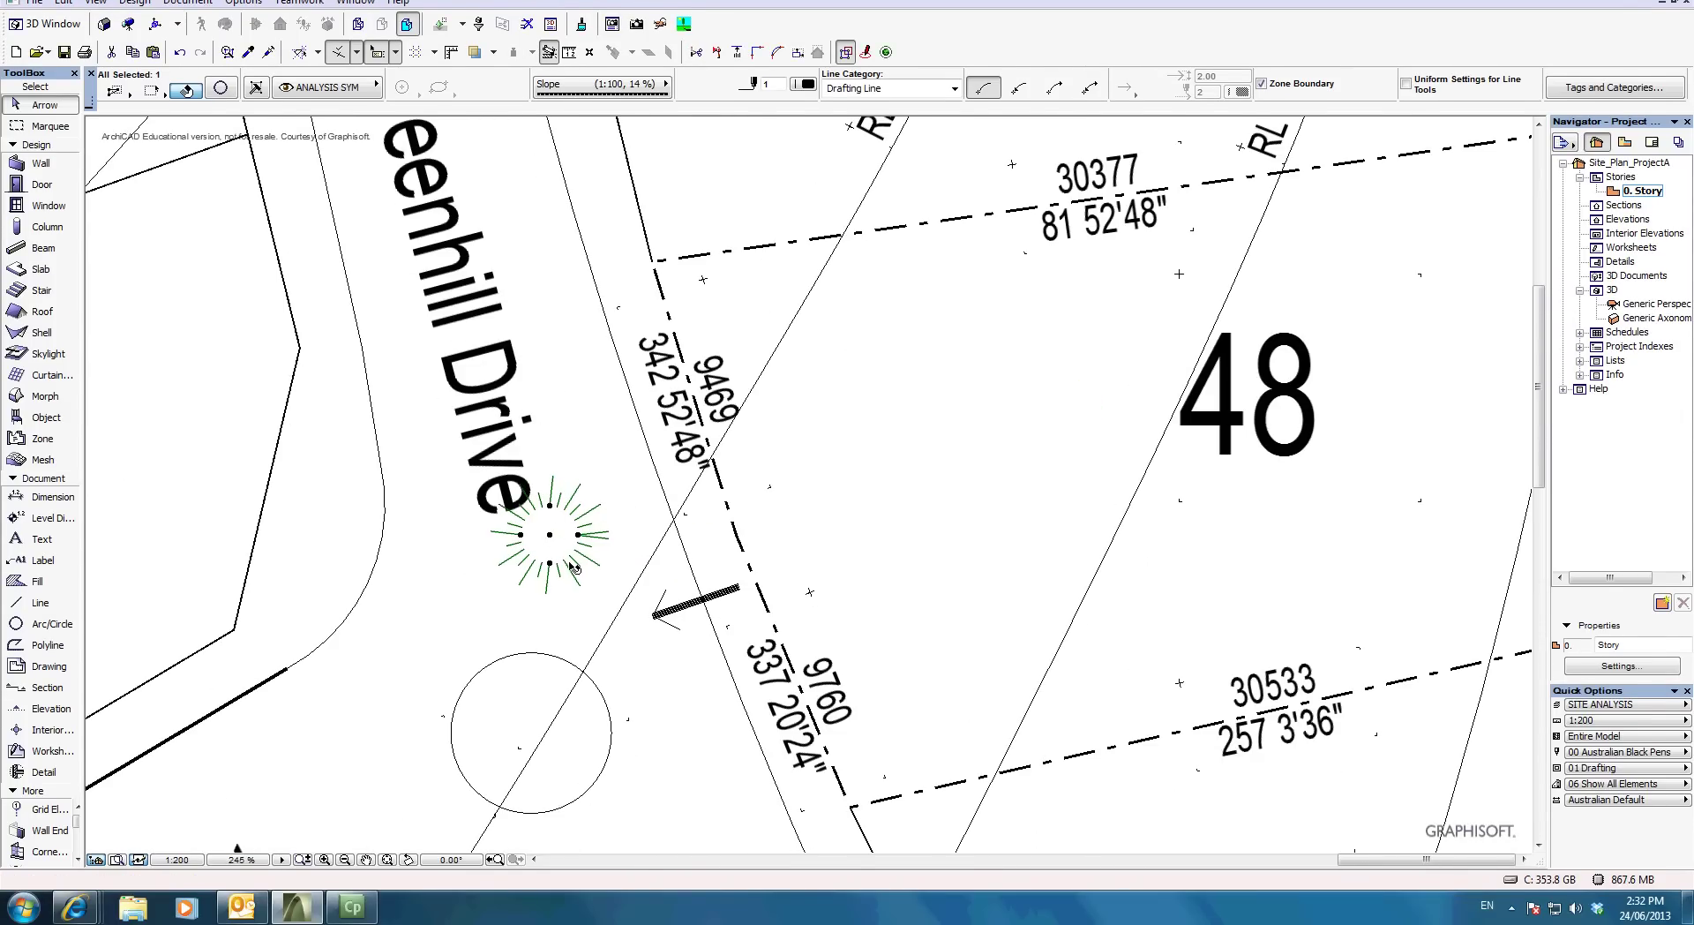
pyautogui.scroll(-4, 545, 588)
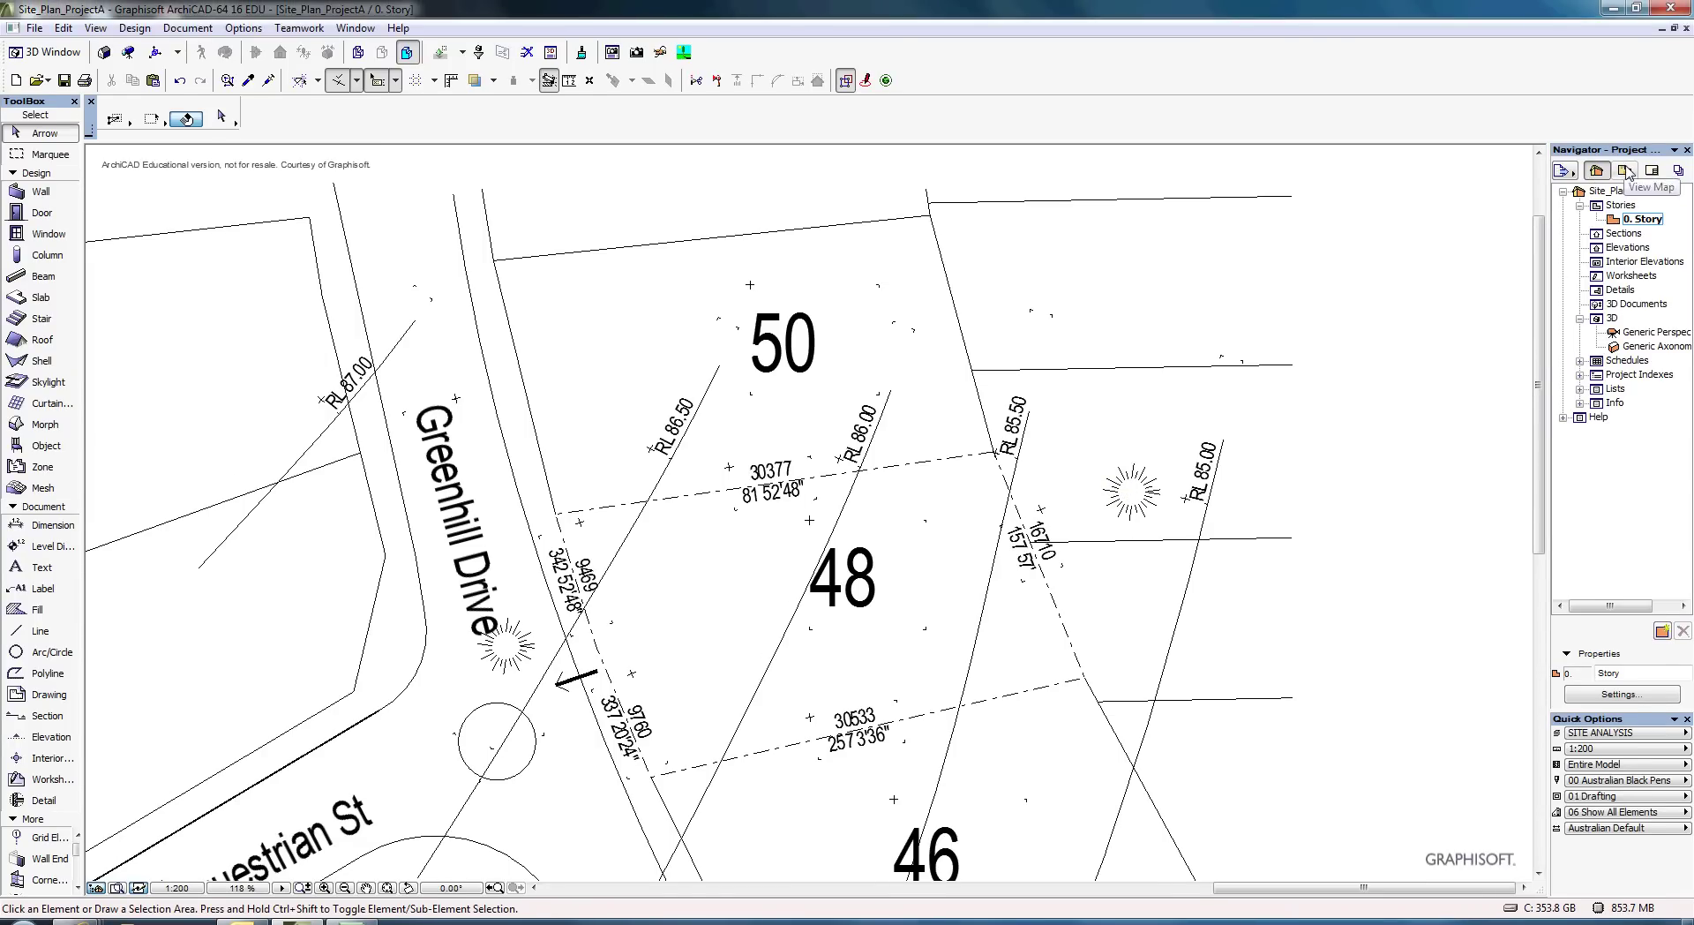
# Start saving the current view in the View Map's Plans folder, using the custom name SITE ANALYSIS.
pyautogui.click(1626, 169)
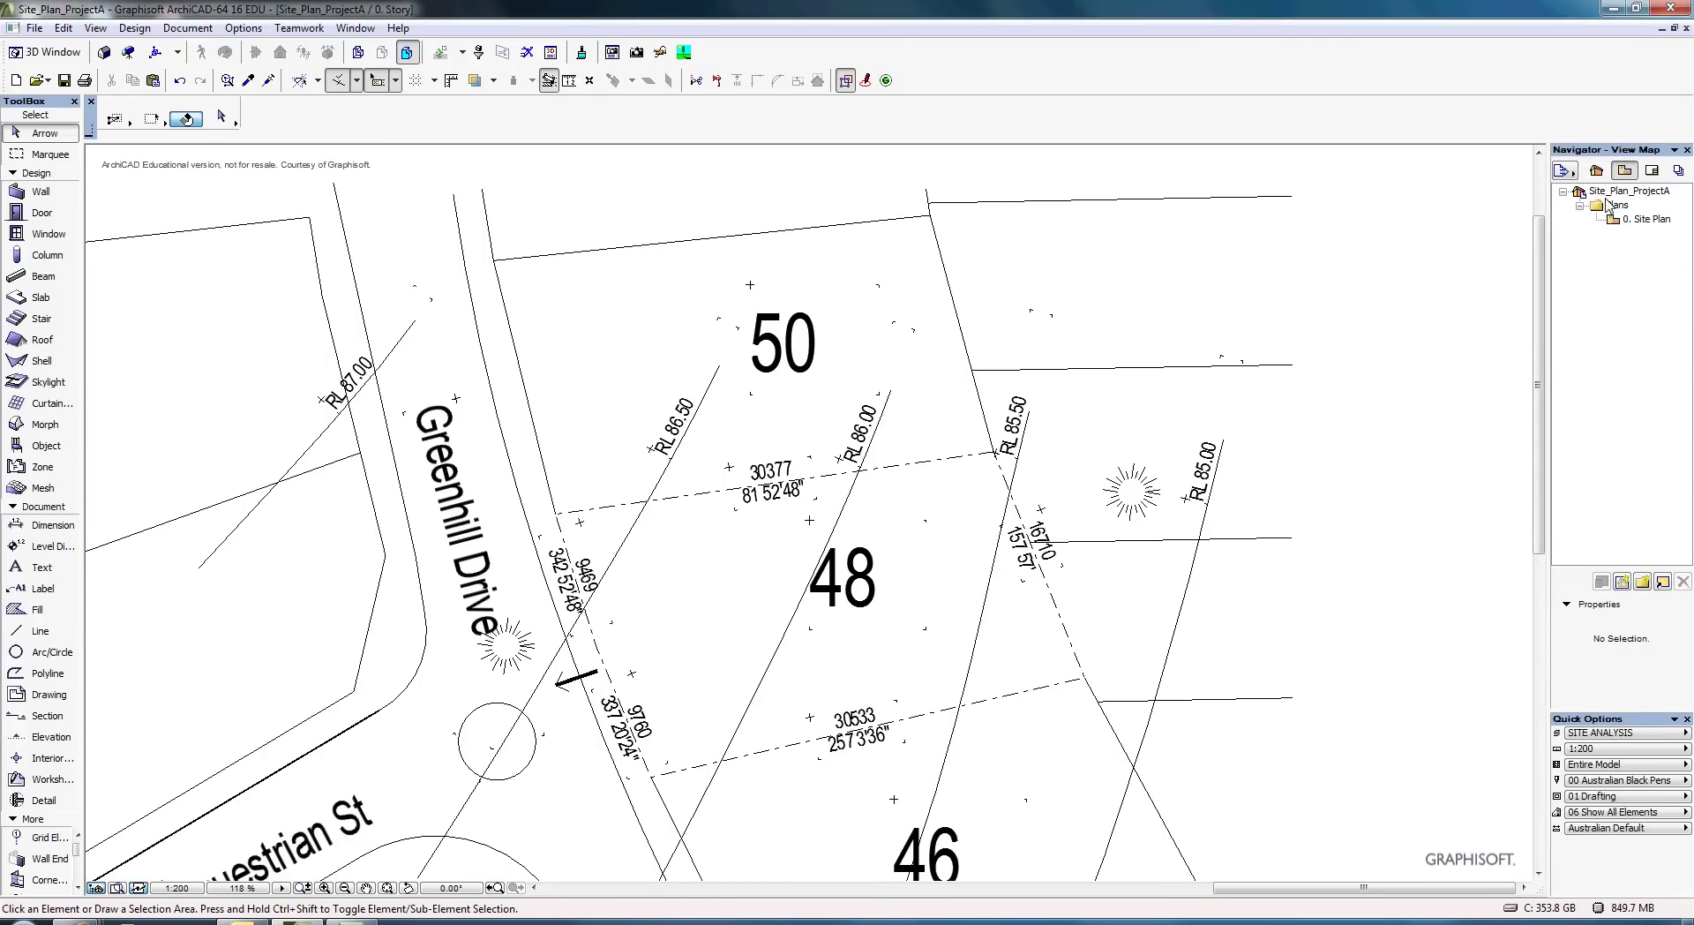
pyautogui.rightClick(1607, 205)
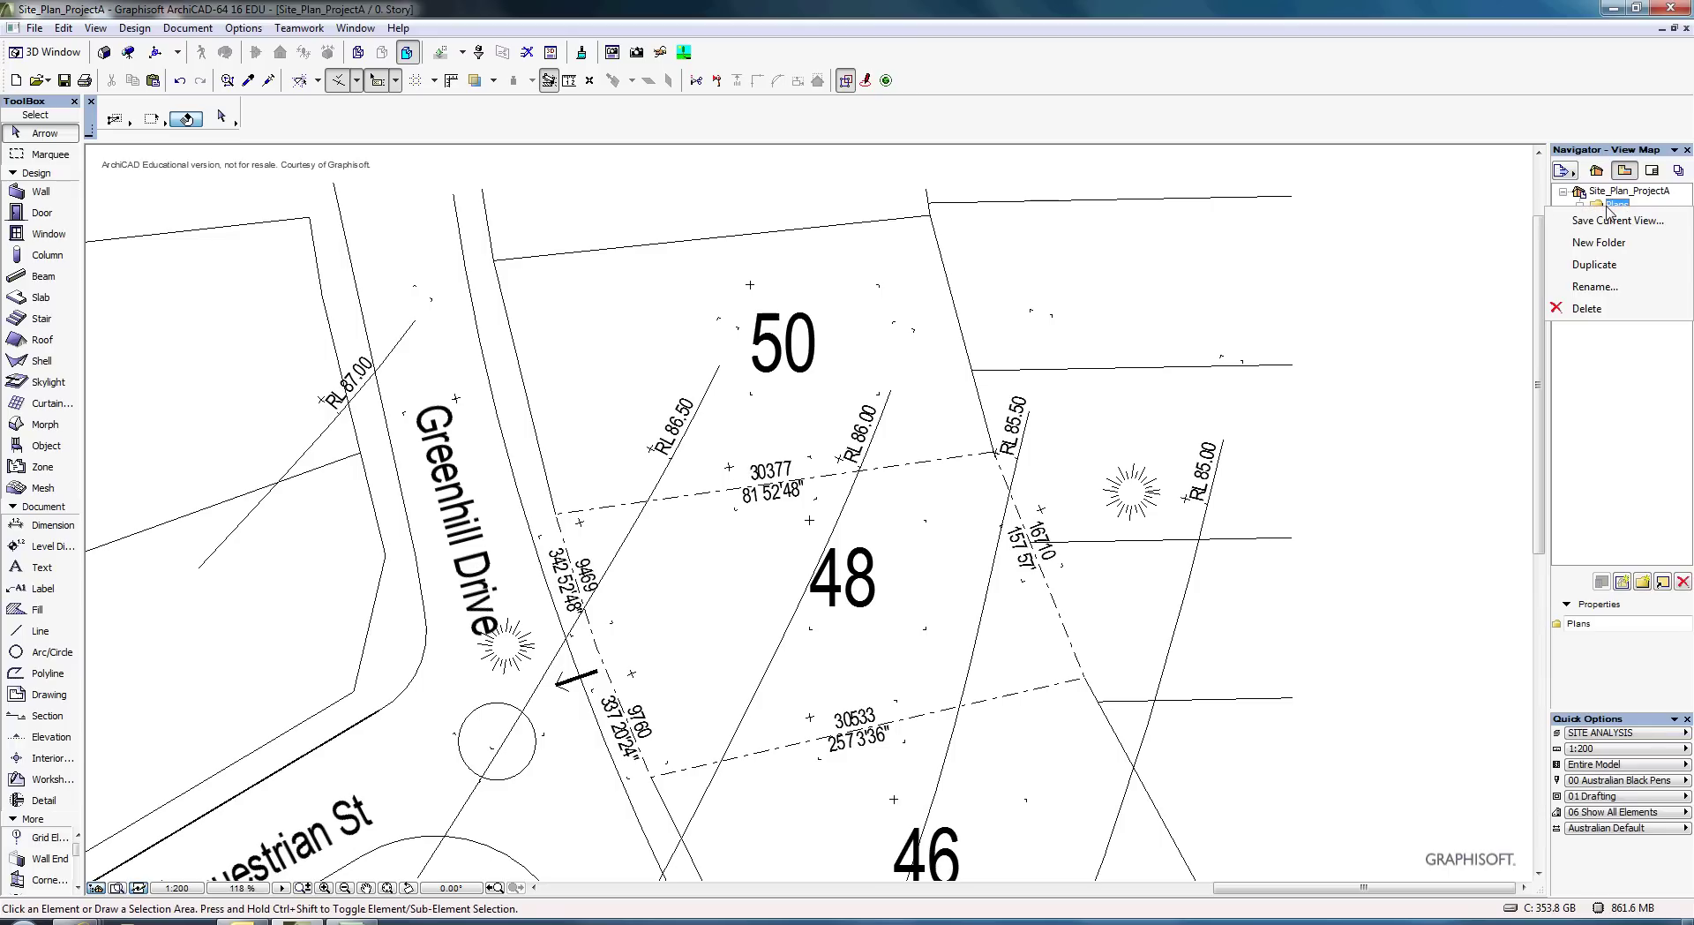
pyautogui.click(1611, 220)
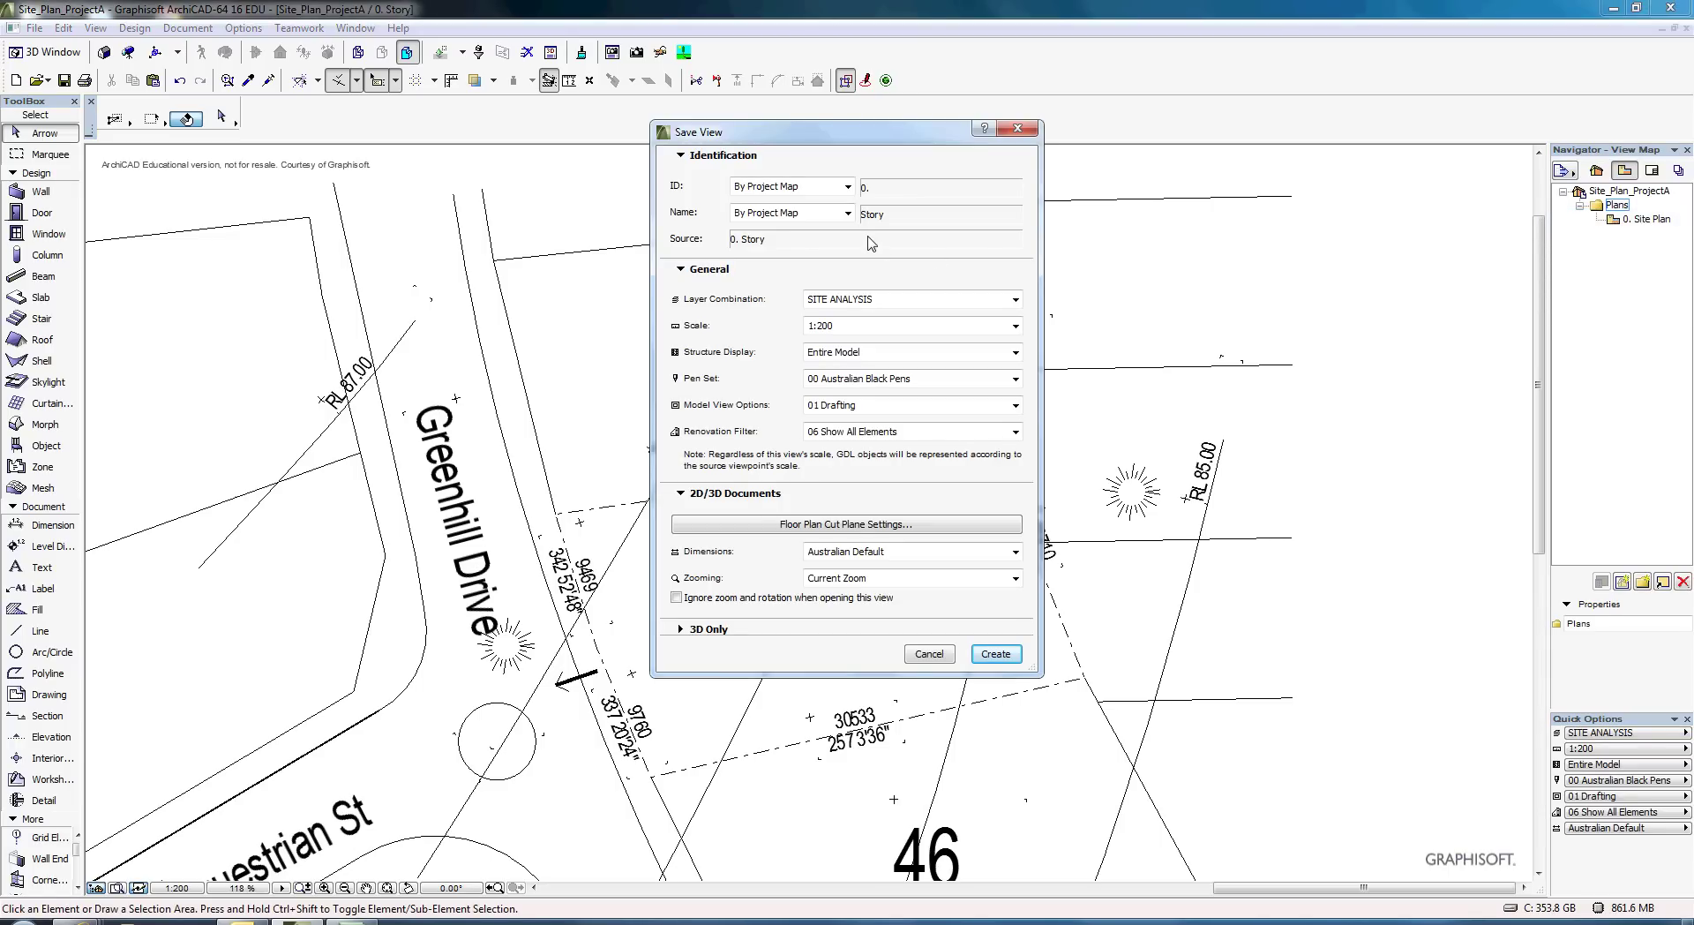
pyautogui.click(846, 213)
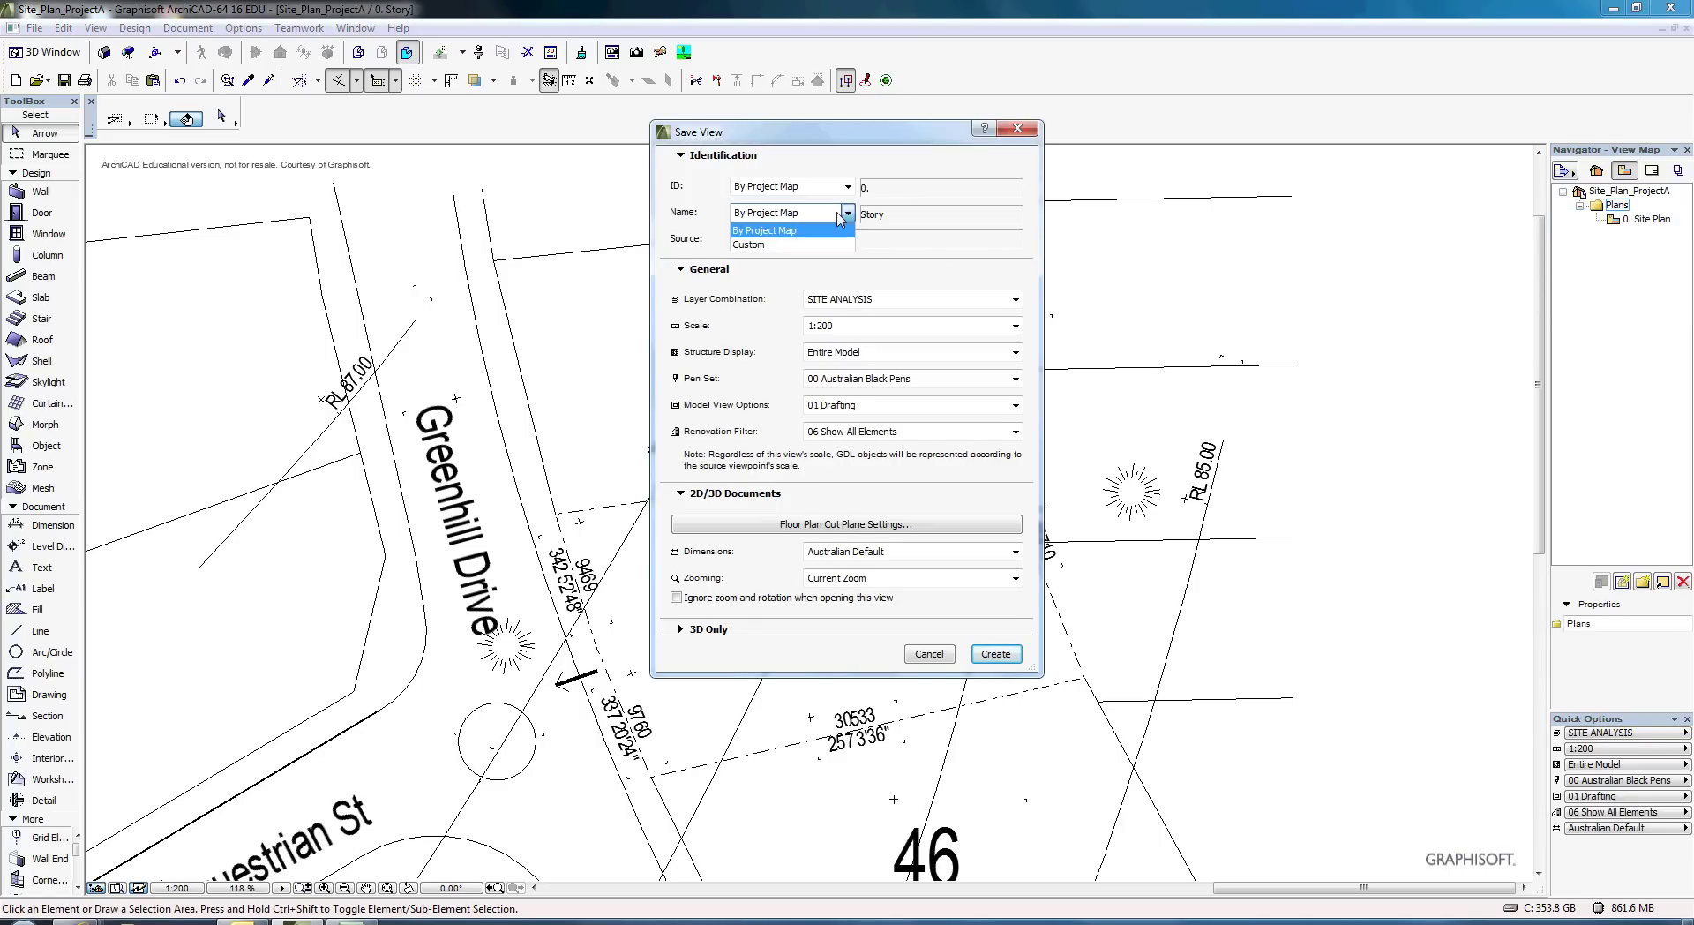
pyautogui.click(738, 245)
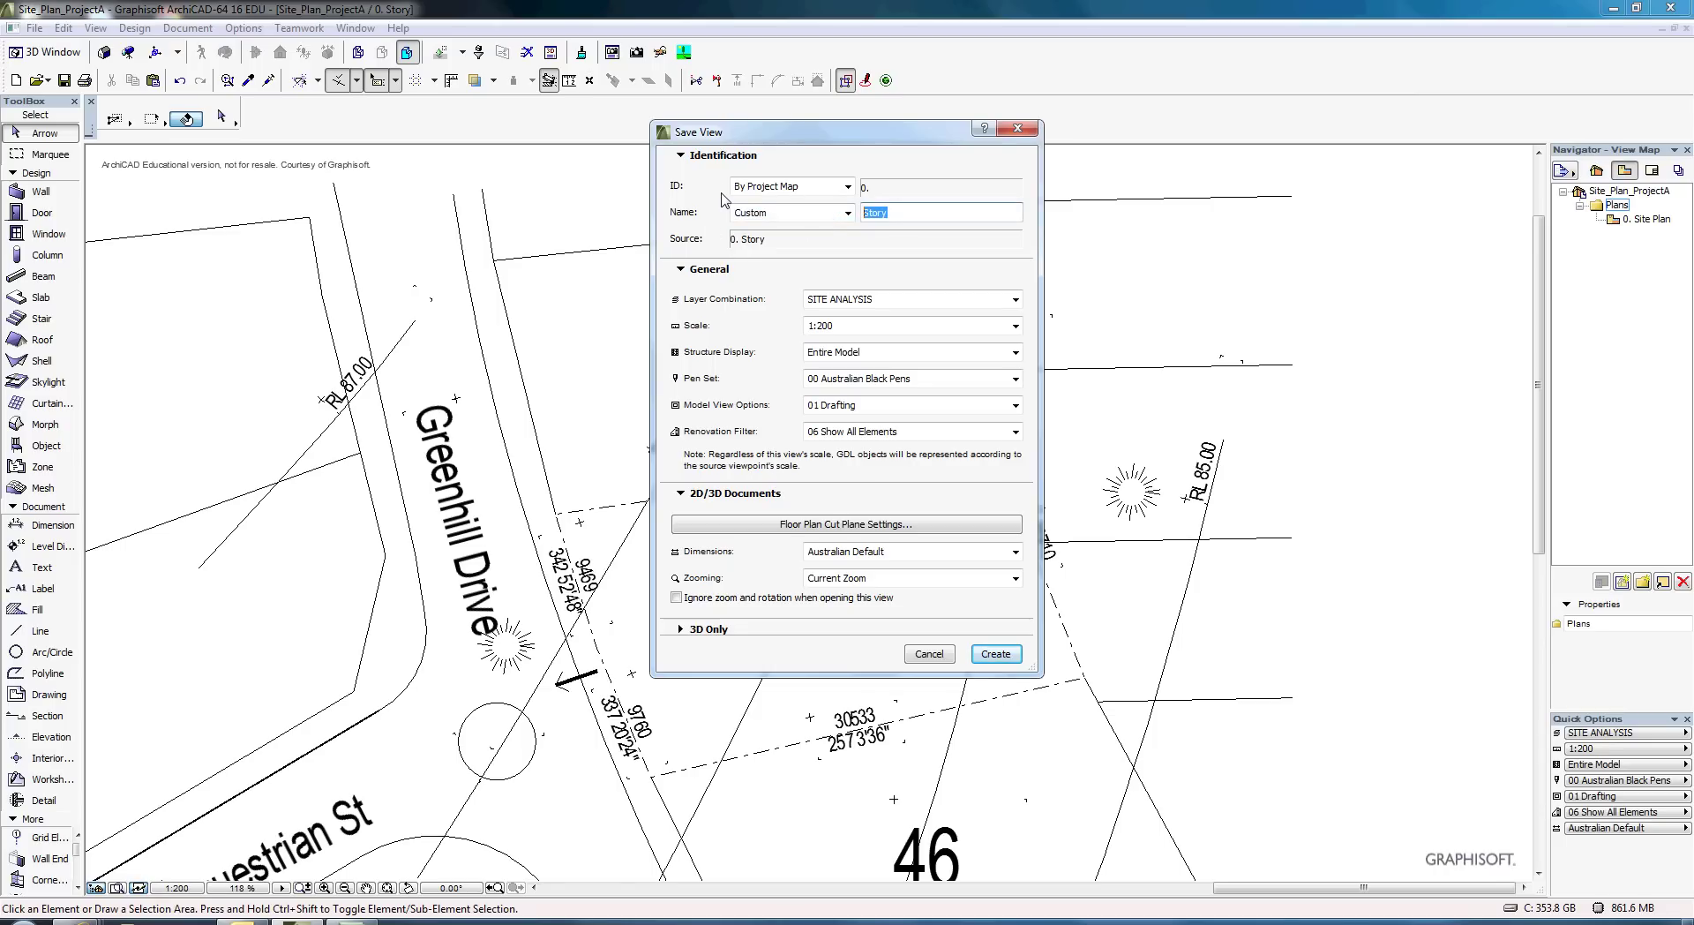
pyautogui.write('S')
pyautogui.press('BackSpace')
# Set the new view's layer combination to SITE ANALYSIS and scale to 1:200, and create the view.
pyautogui.click(850, 300)
pyautogui.click(849, 304)
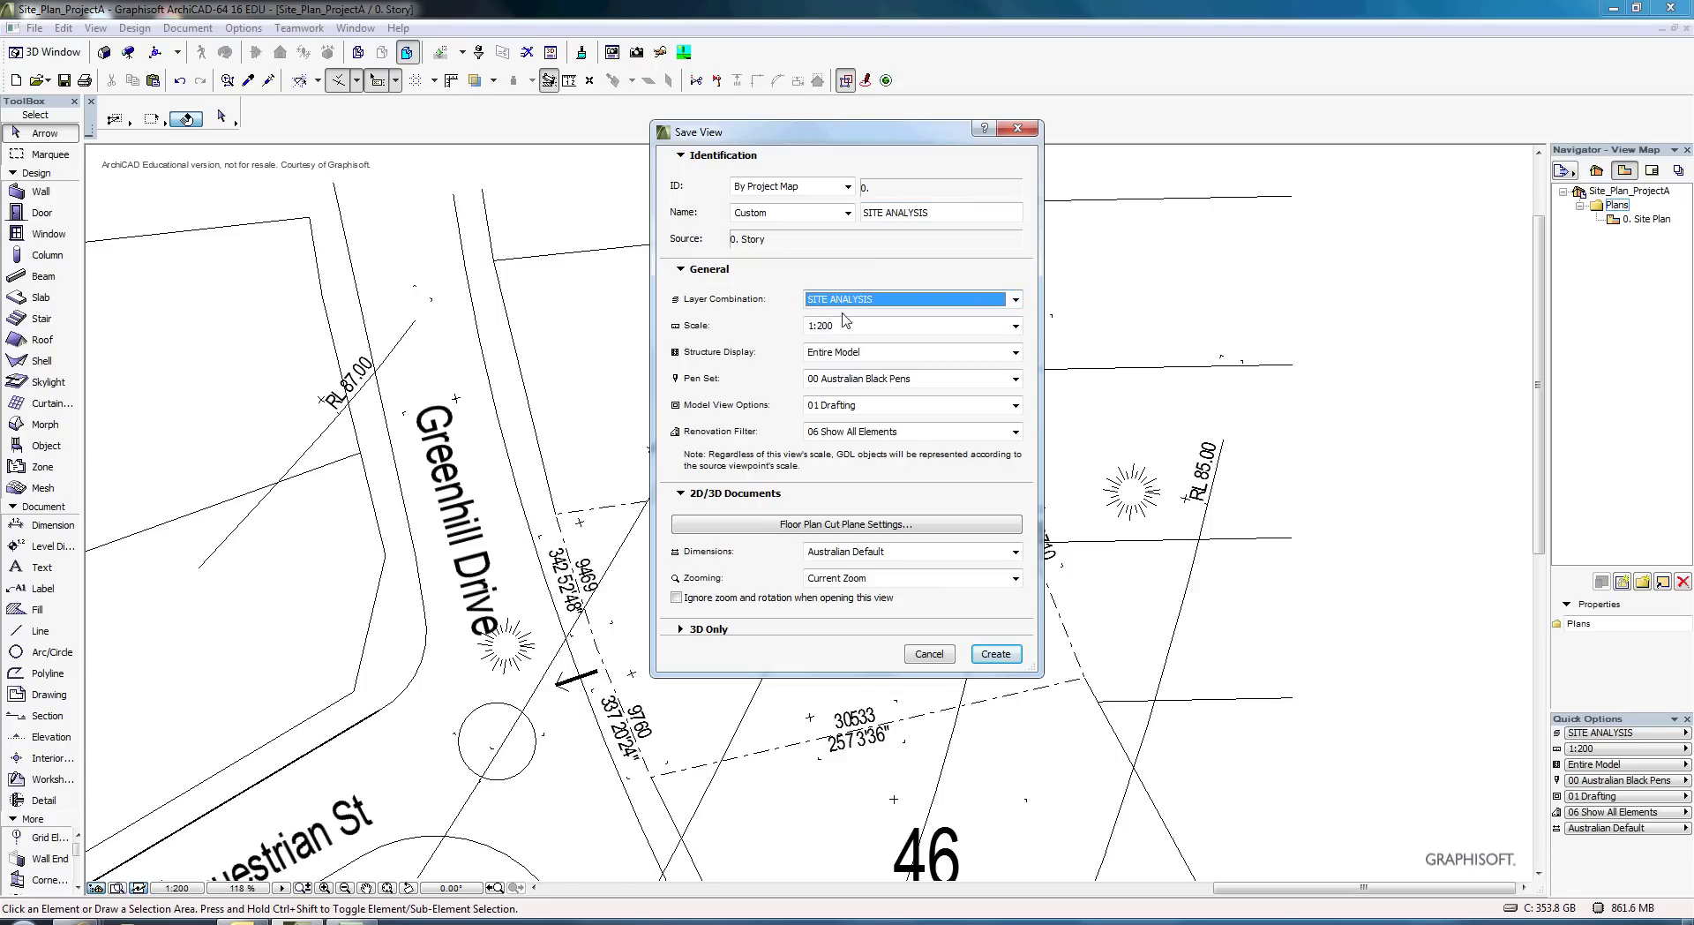
pyautogui.click(856, 326)
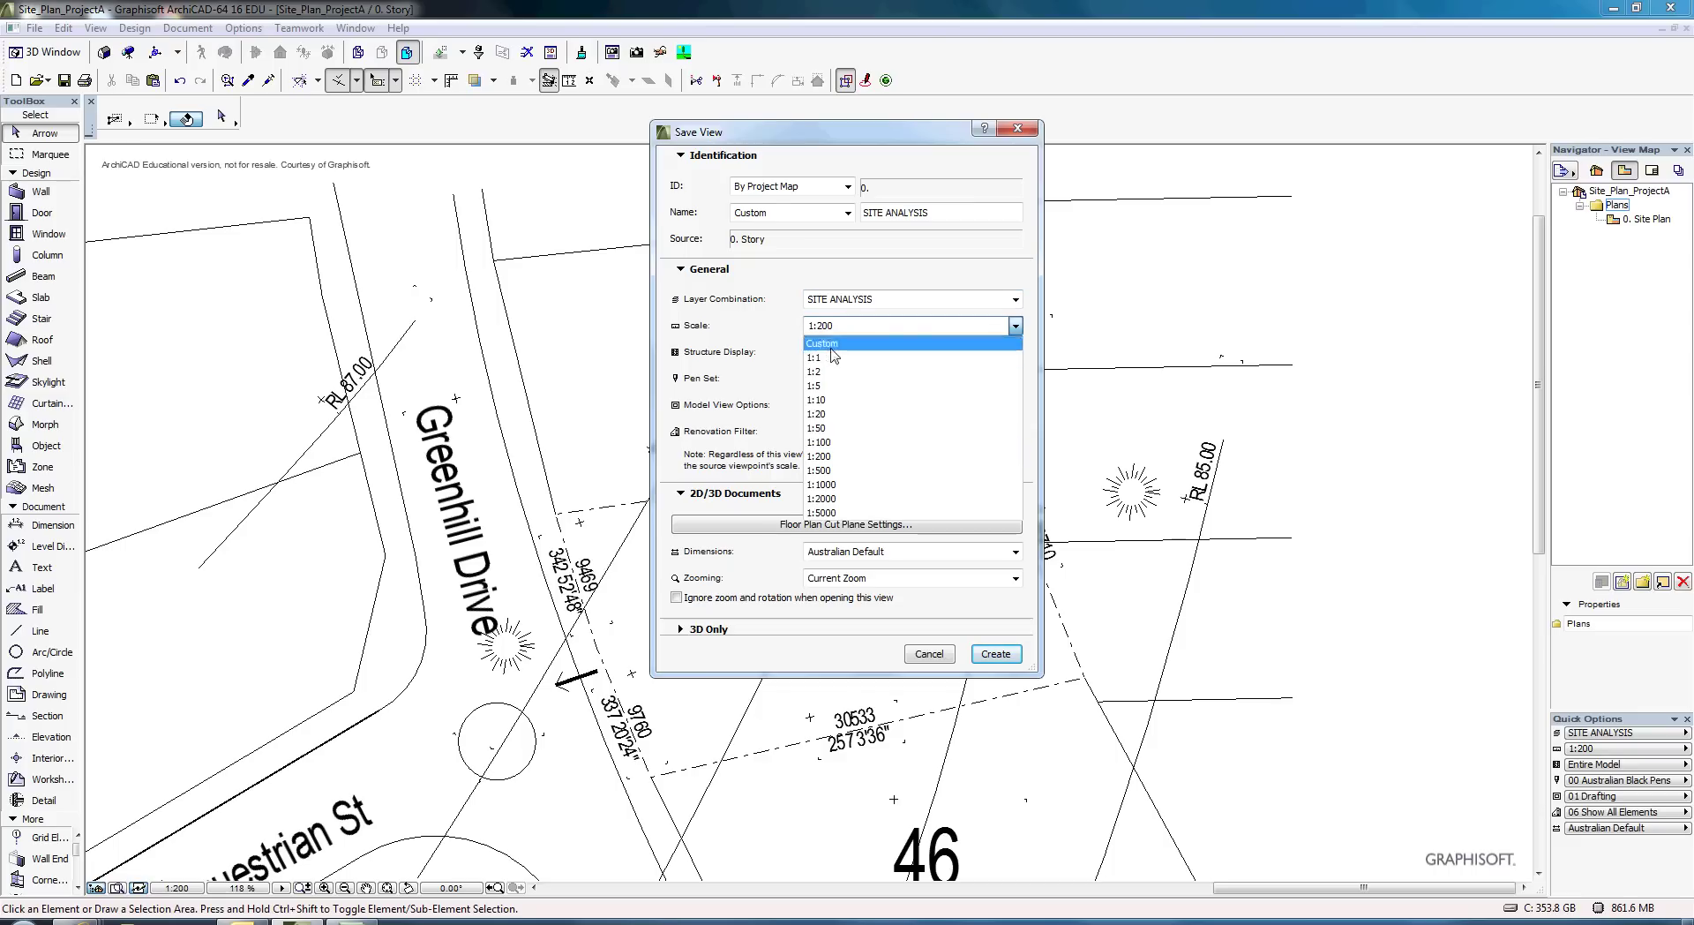
pyautogui.click(821, 456)
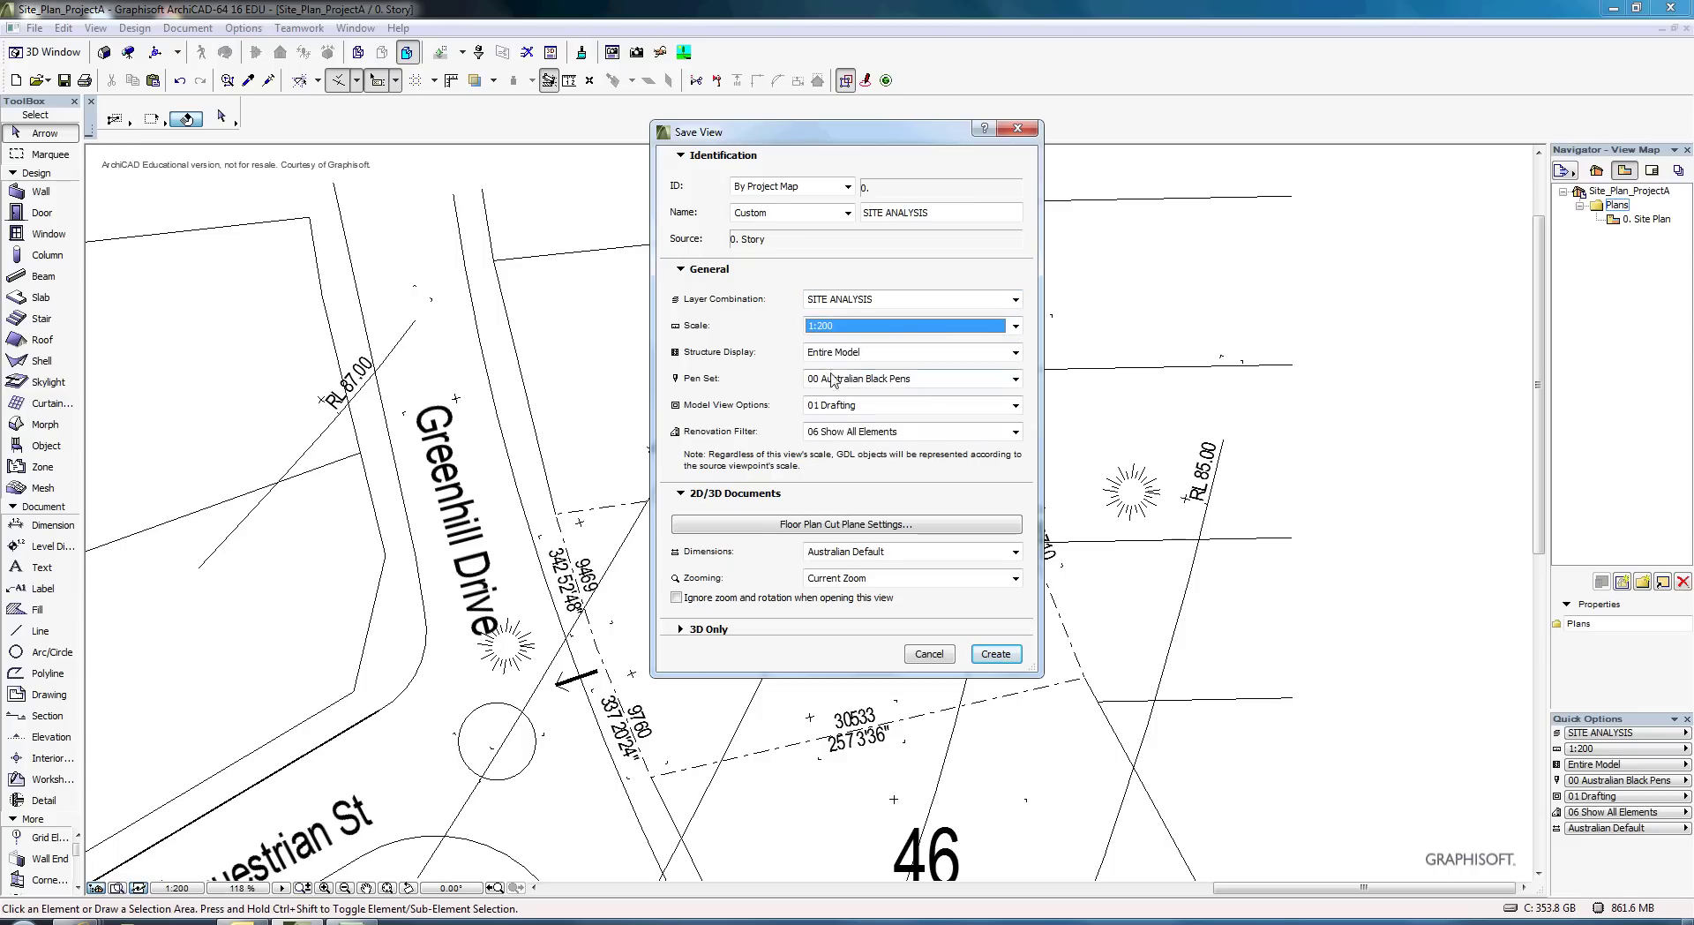
pyautogui.click(995, 654)
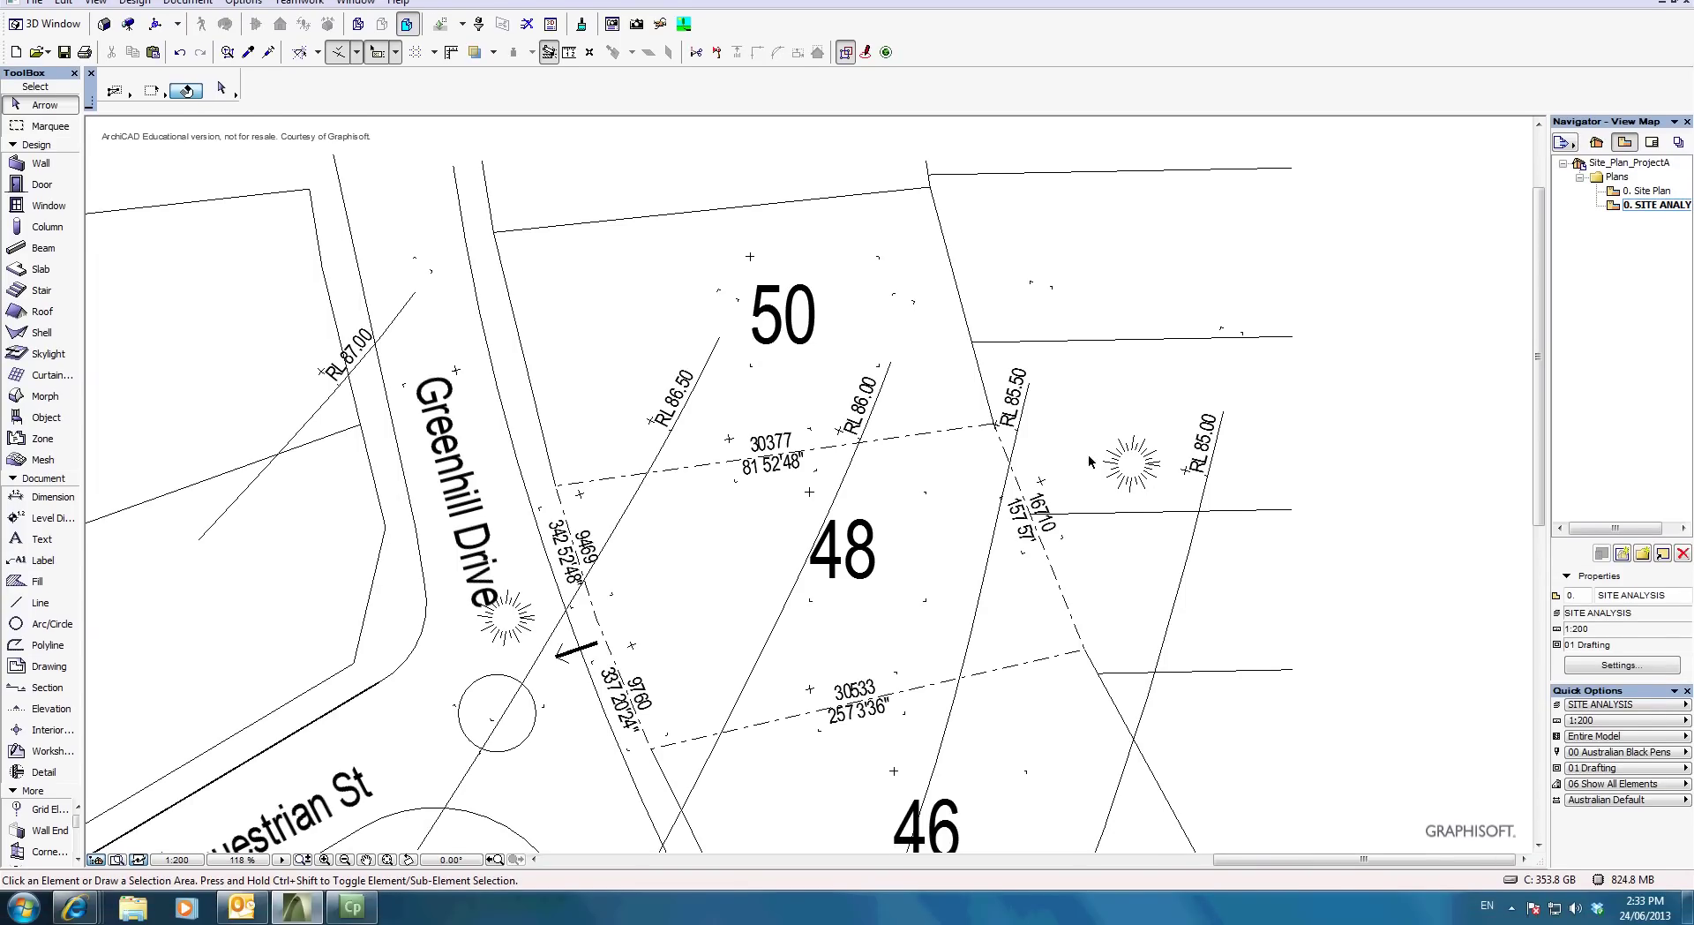
# Open the saved Site Plan view to check its layers, and return to the SITE ANALYSIS view.
pyautogui.doubleClick(1626, 190)
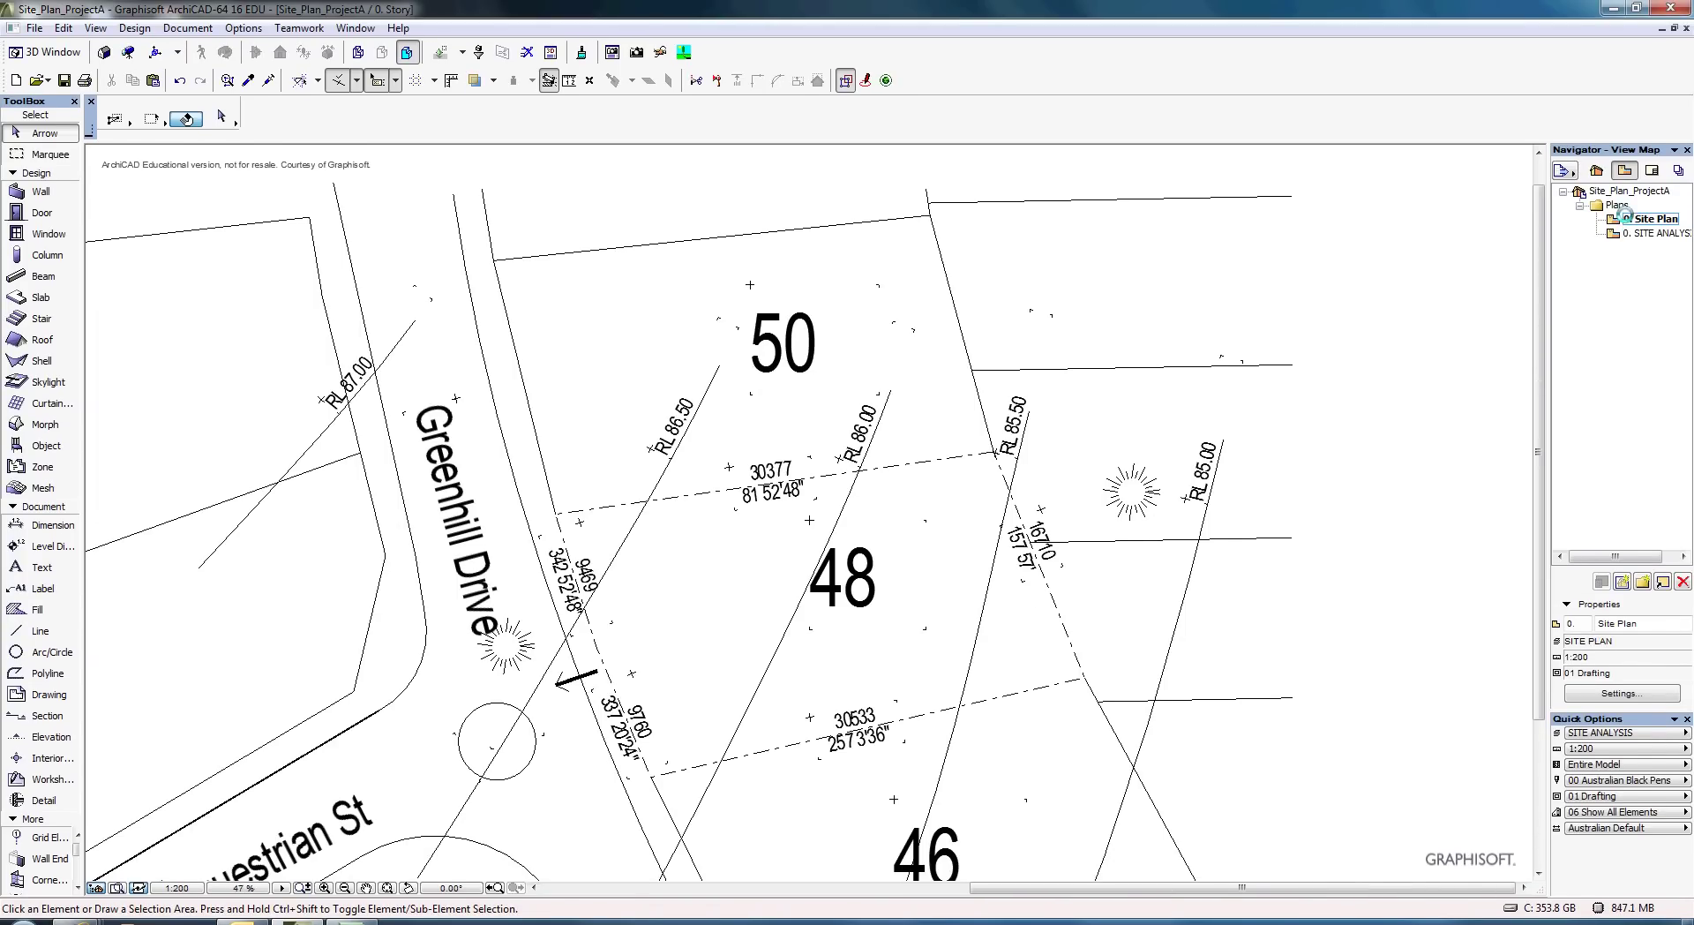
pyautogui.scroll(4, 918, 478)
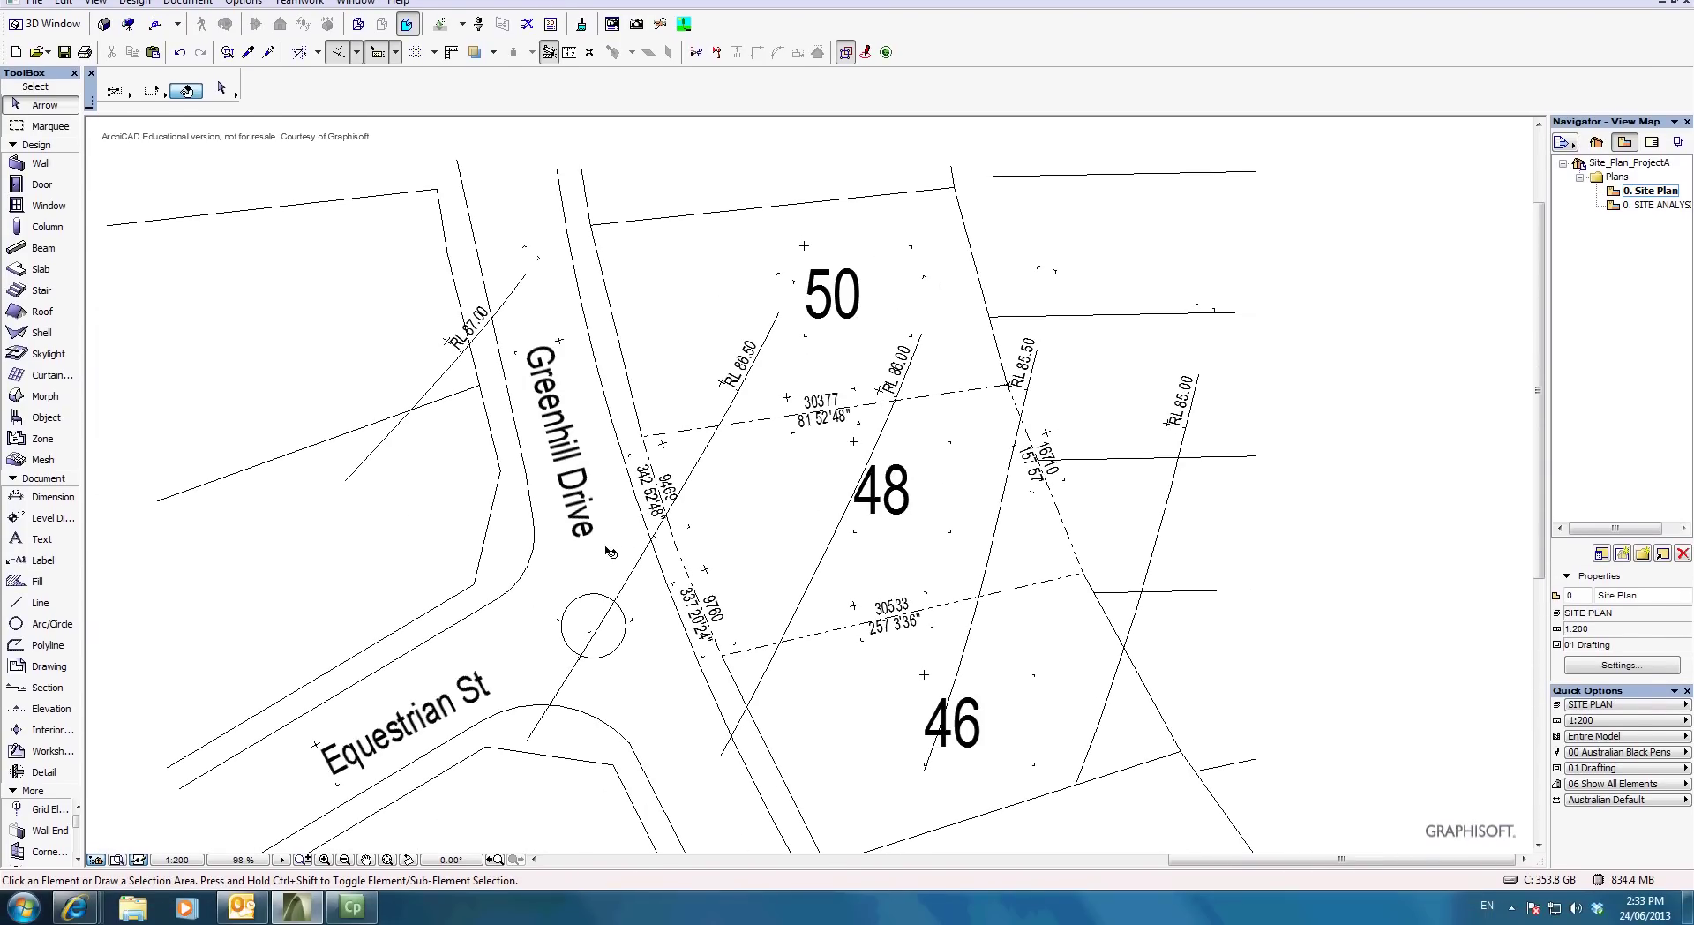
pyautogui.doubleClick(1639, 234)
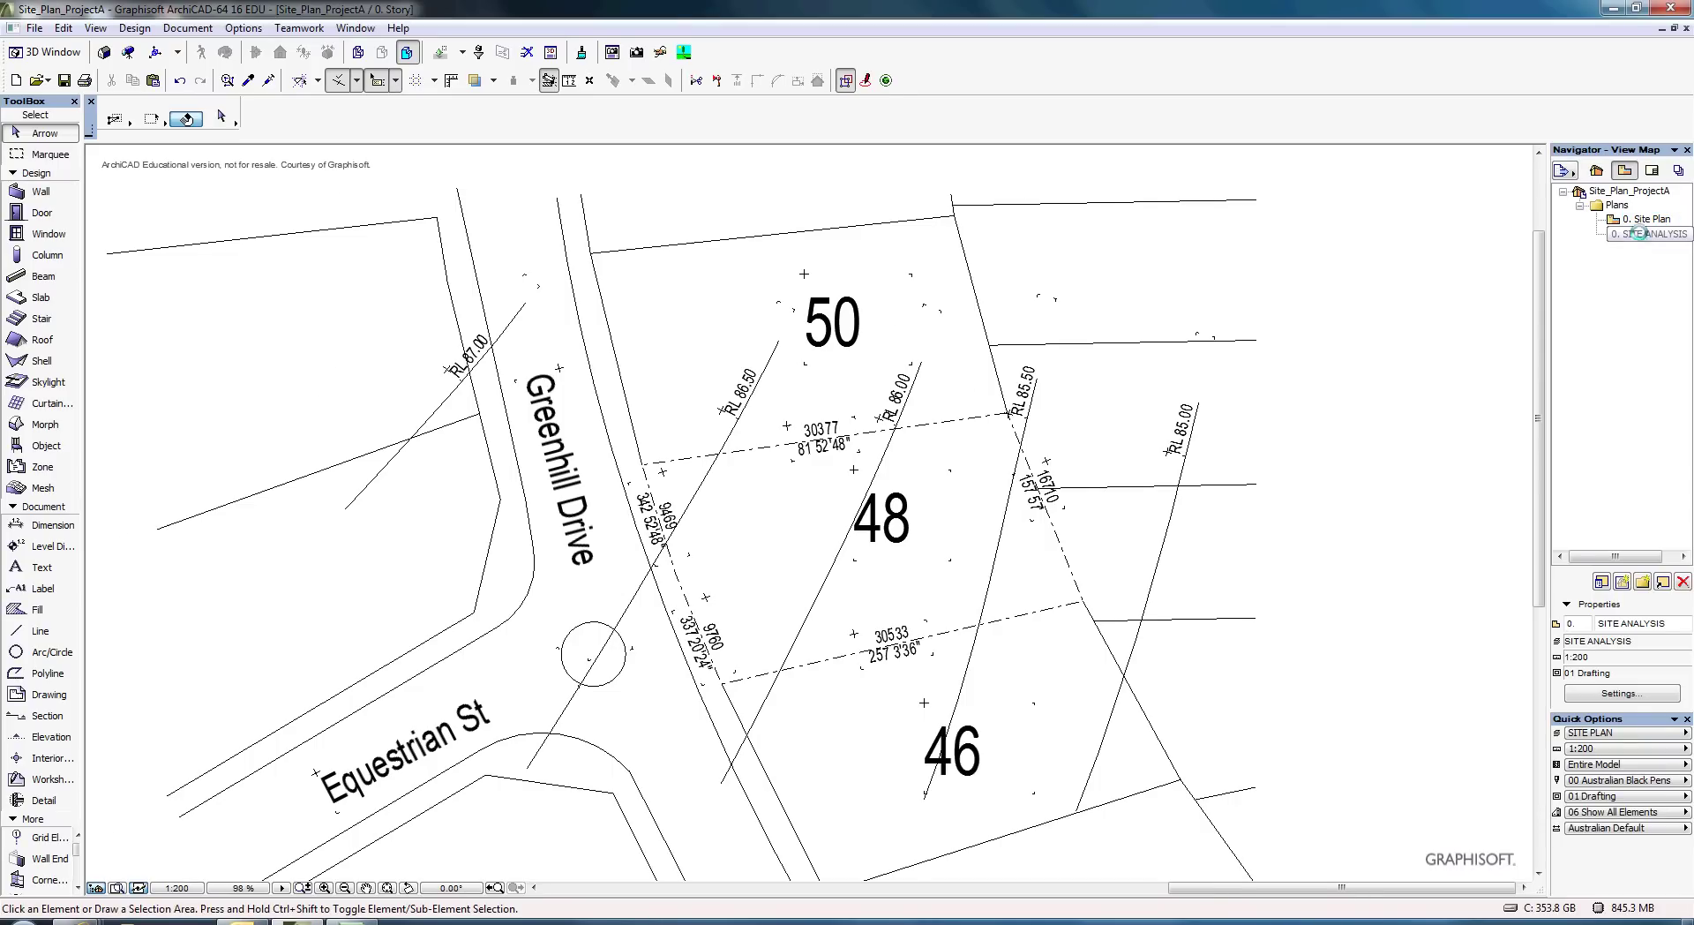